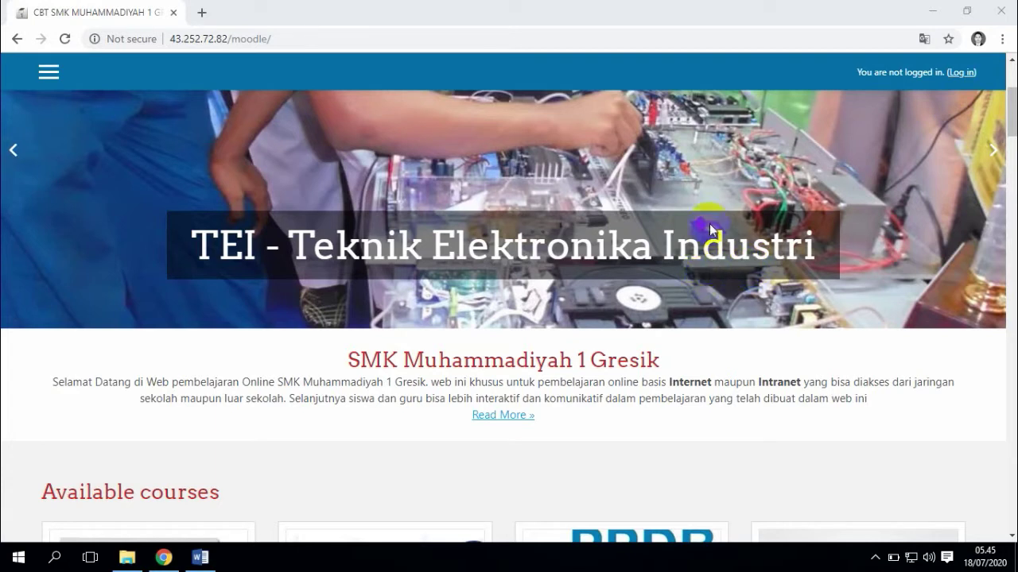
Log in to the school's Moodle site with the account's username and password.
left_click(275, 45)
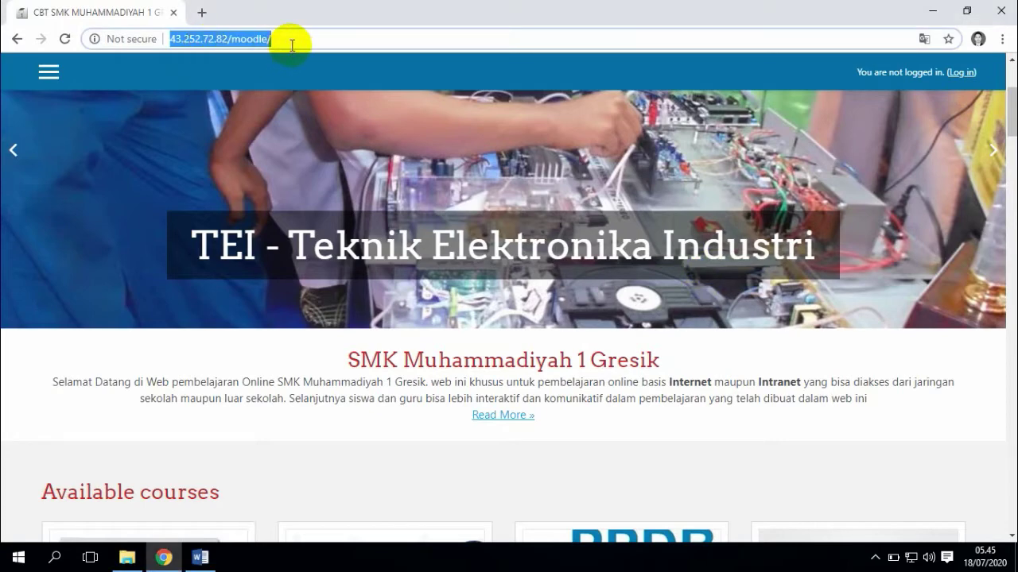
left_click(292, 46)
left_click(959, 75)
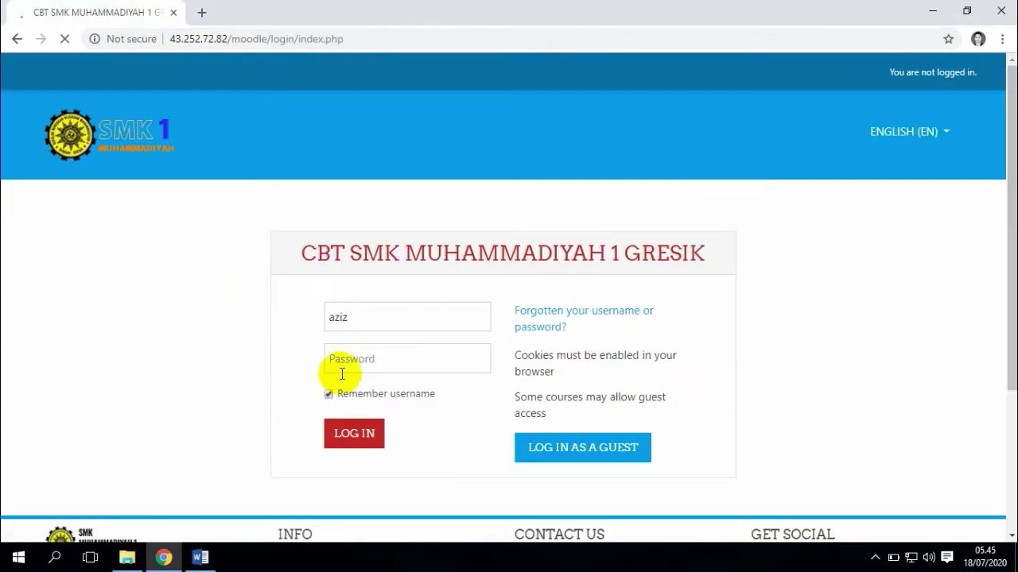
left_click(395, 360)
left_click(359, 457)
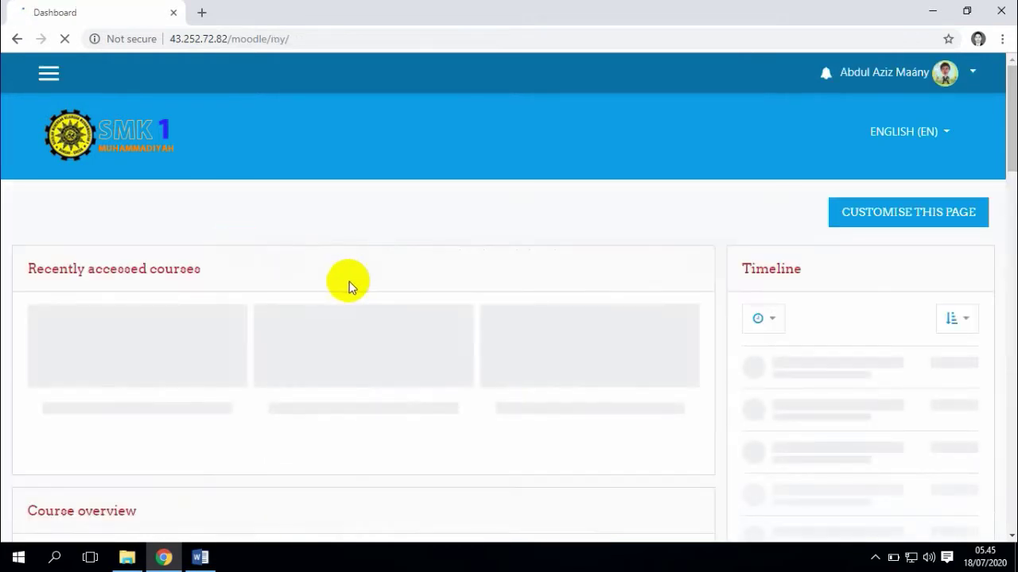
Open the course Seni Budaya KD 3.2 & 4.2 from the dashboard and turn on course editing.
scroll(354, 270, "down", 2)
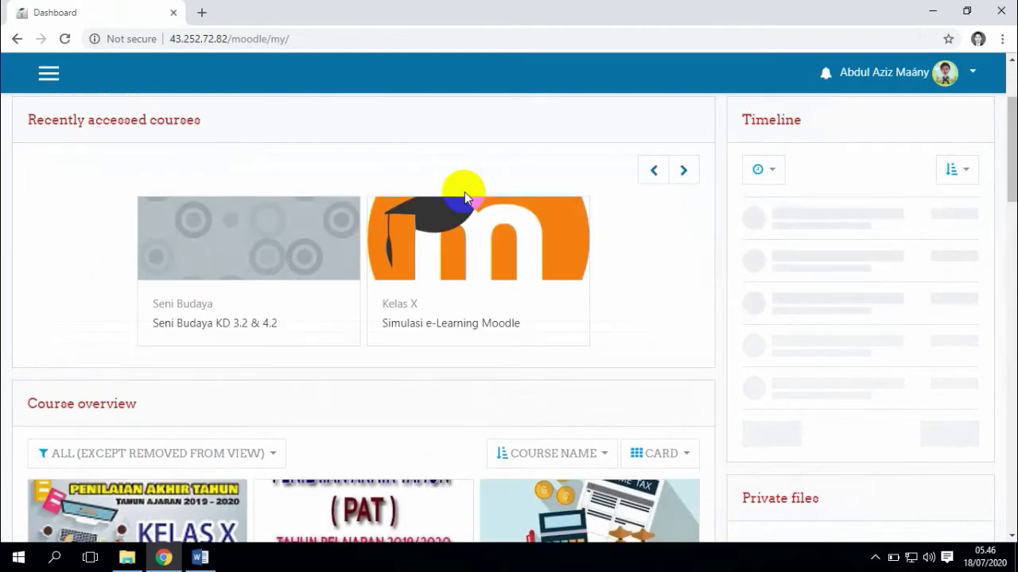
scroll(465, 192, "down", 1)
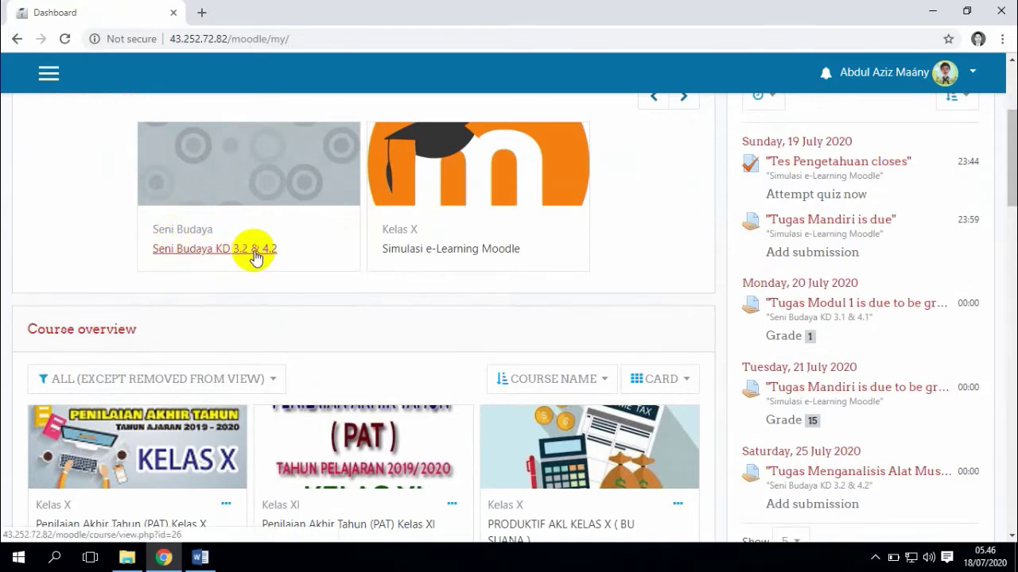
scroll(239, 273, "up", 2)
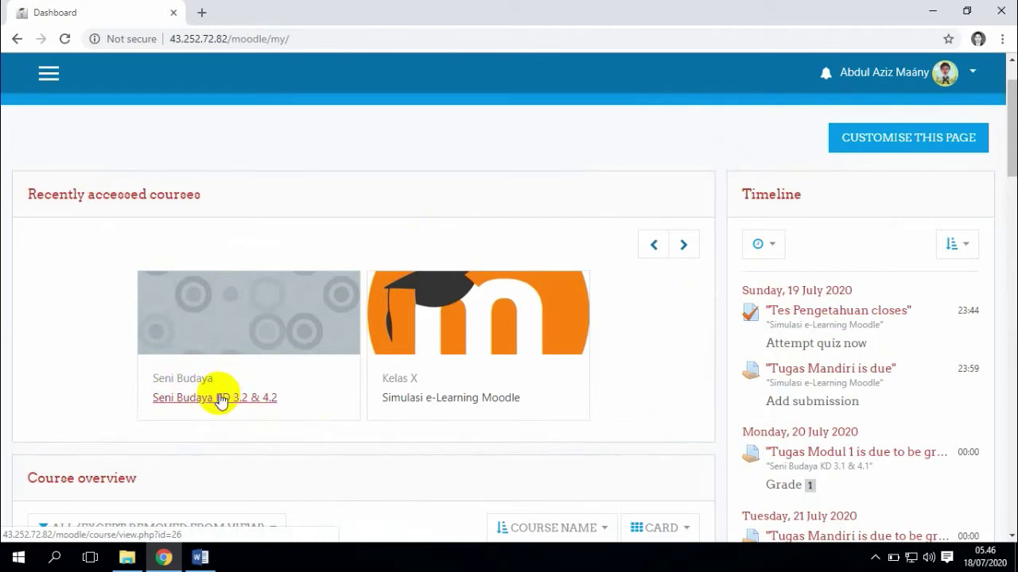
scroll(221, 402, "down", 1)
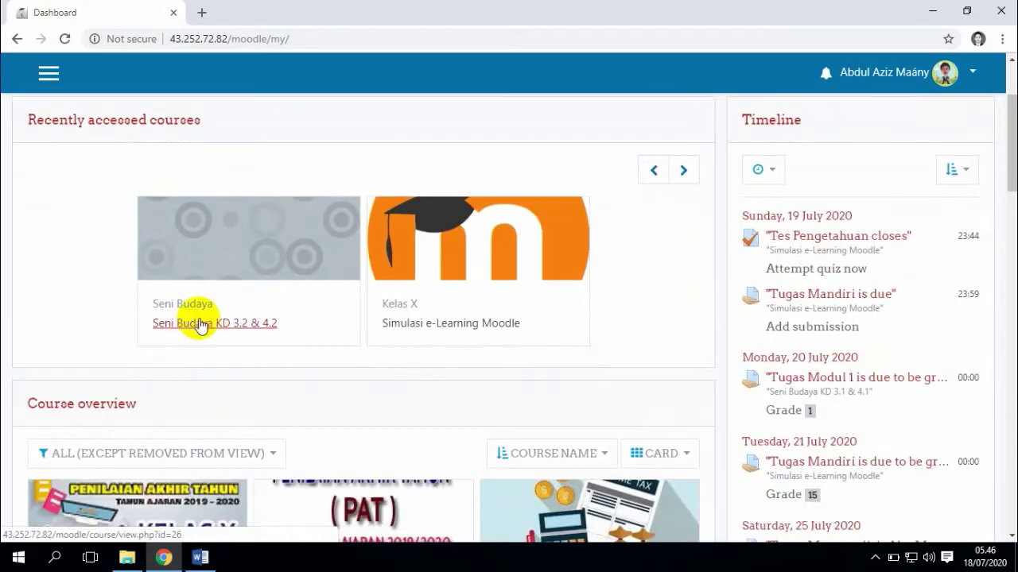
left_click(209, 326)
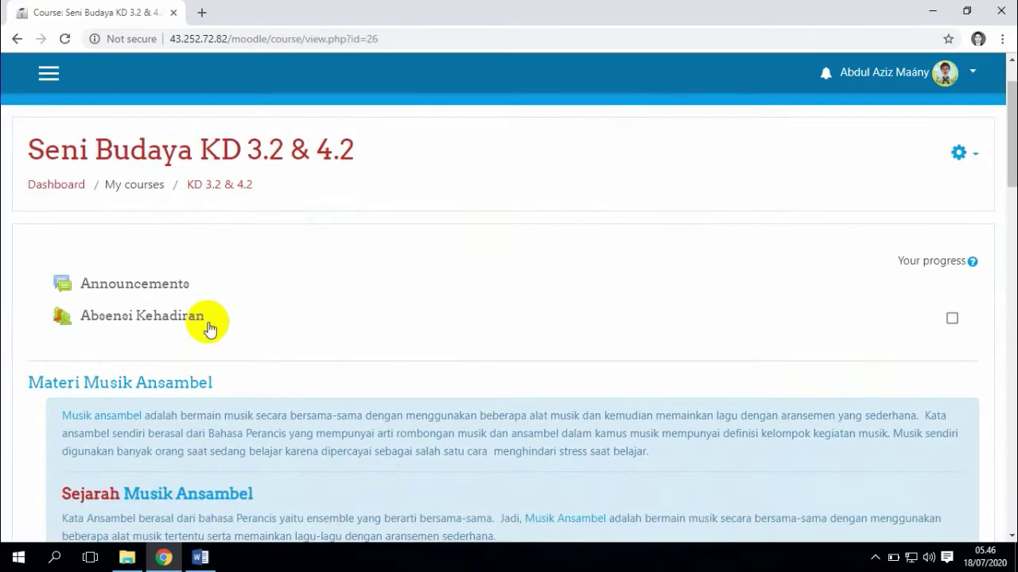
left_click(961, 159)
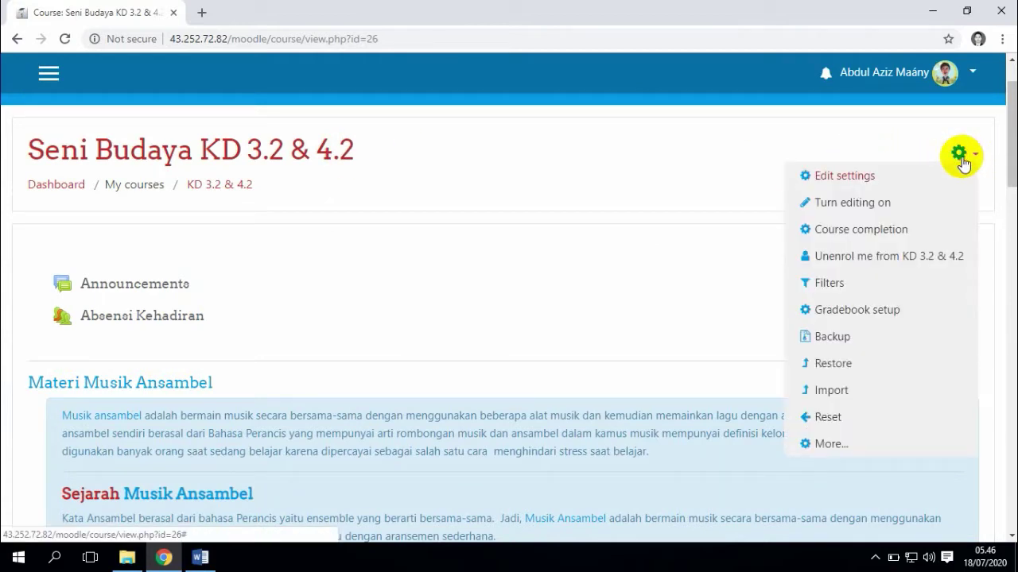
left_click(922, 206)
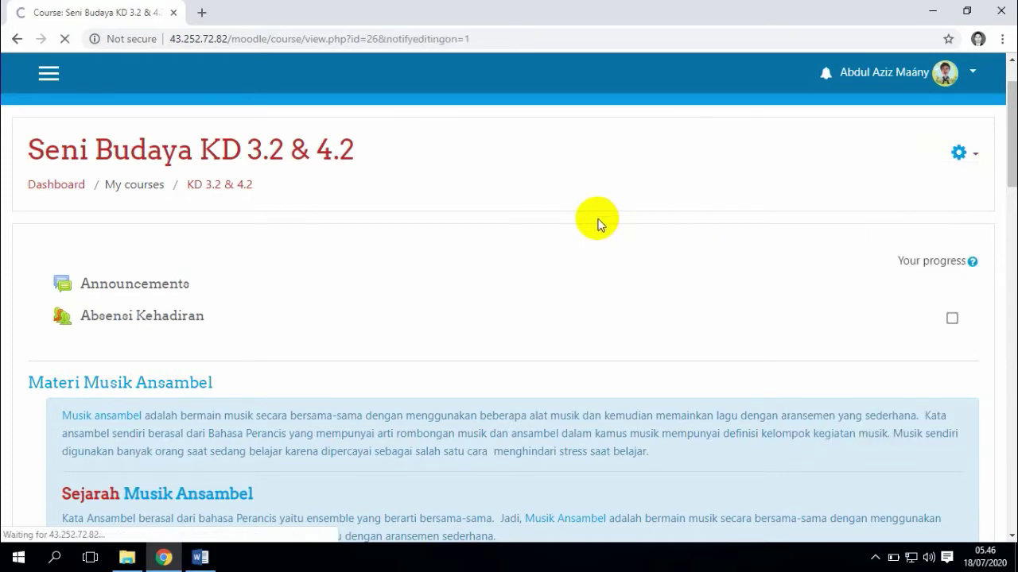
Rename the course section Topic 4 as "Penilaian Harian".
scroll(598, 225, "down", 2)
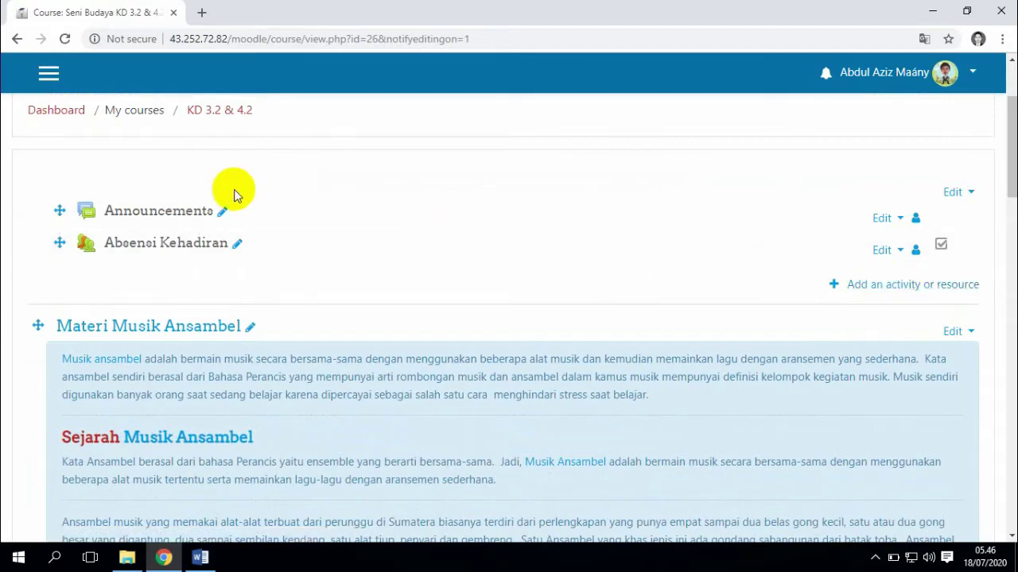
scroll(233, 236, "down", 7)
scroll(234, 244, "up", 6)
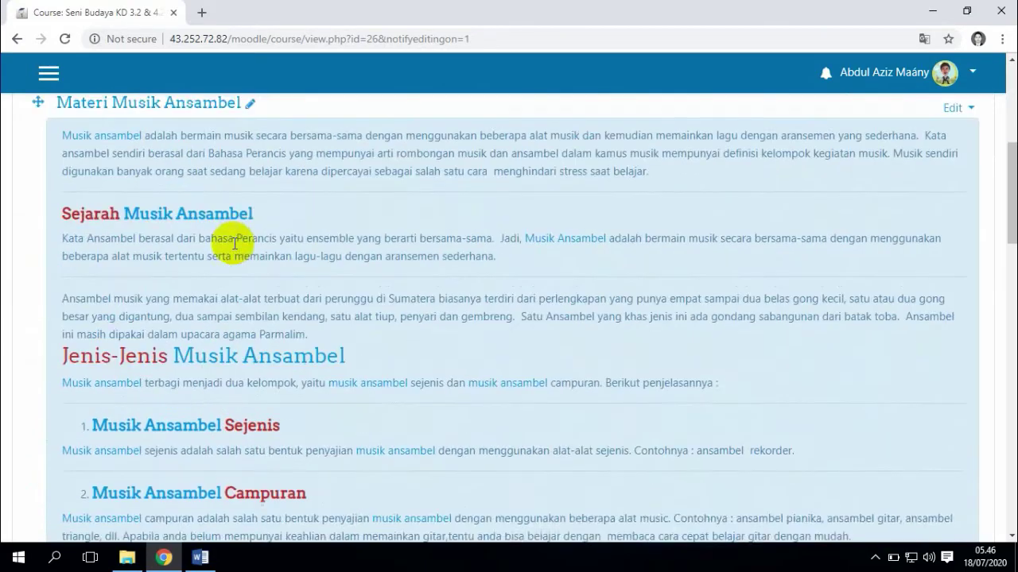
scroll(211, 290, "down", 14)
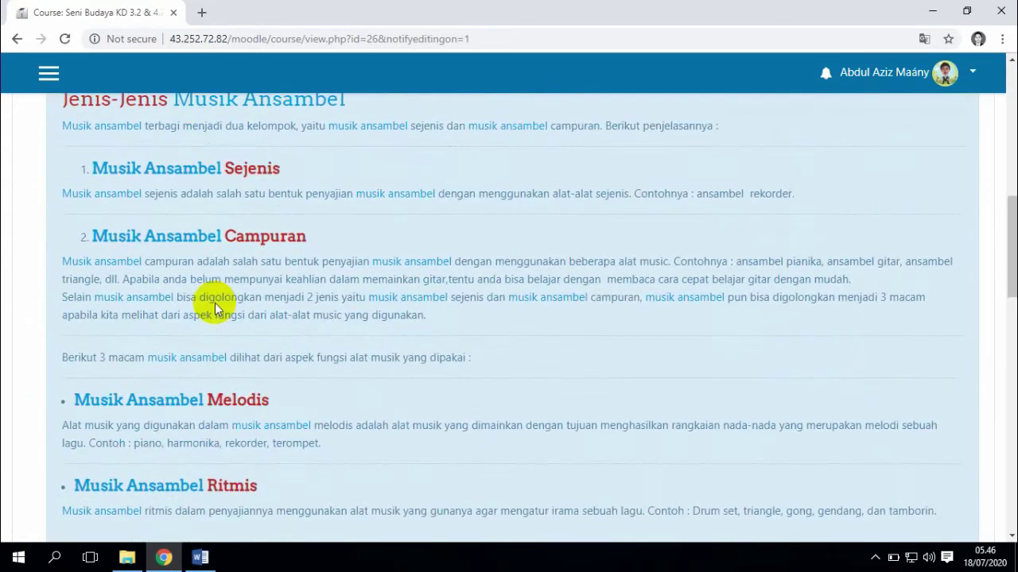
scroll(214, 308, "down", 5)
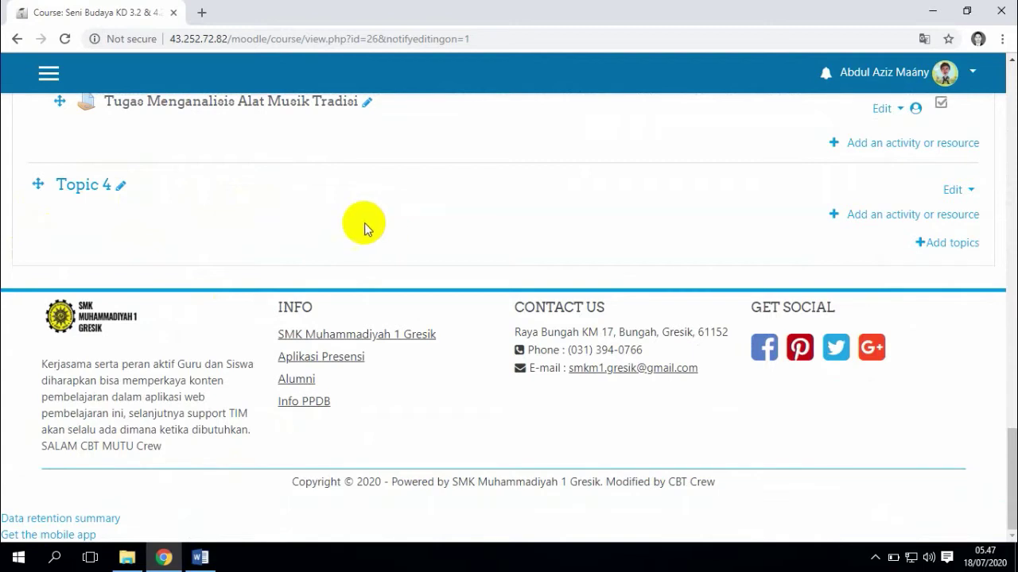
left_click(120, 188)
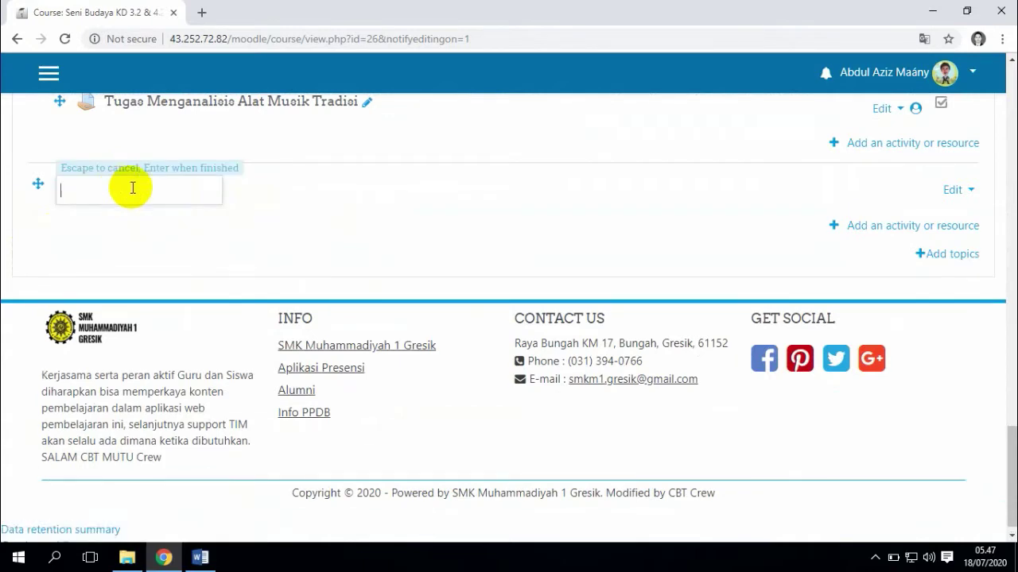
key("Escape")
left_click(123, 188)
type("Penilai")
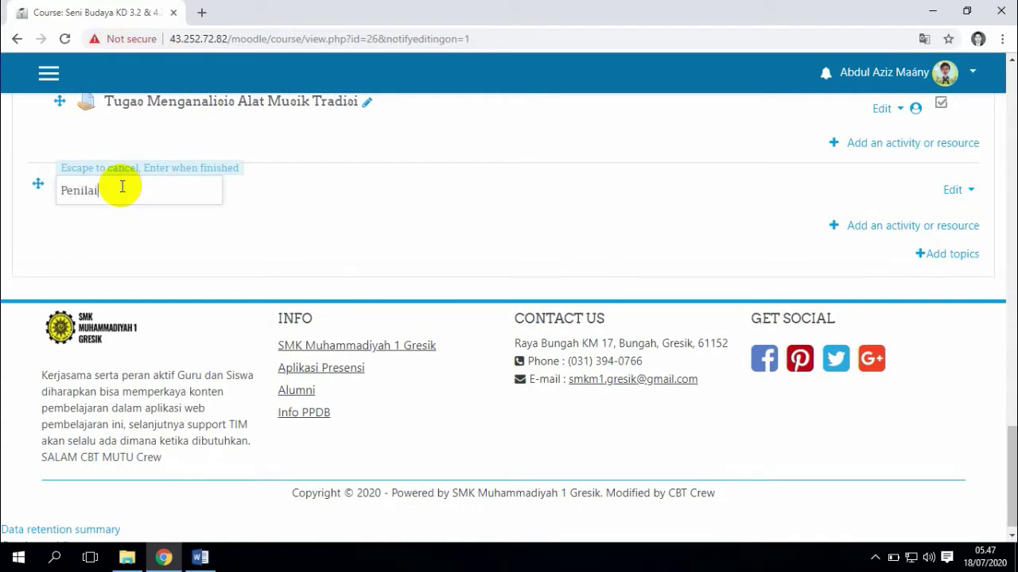
type("an Harian")
key("Return")
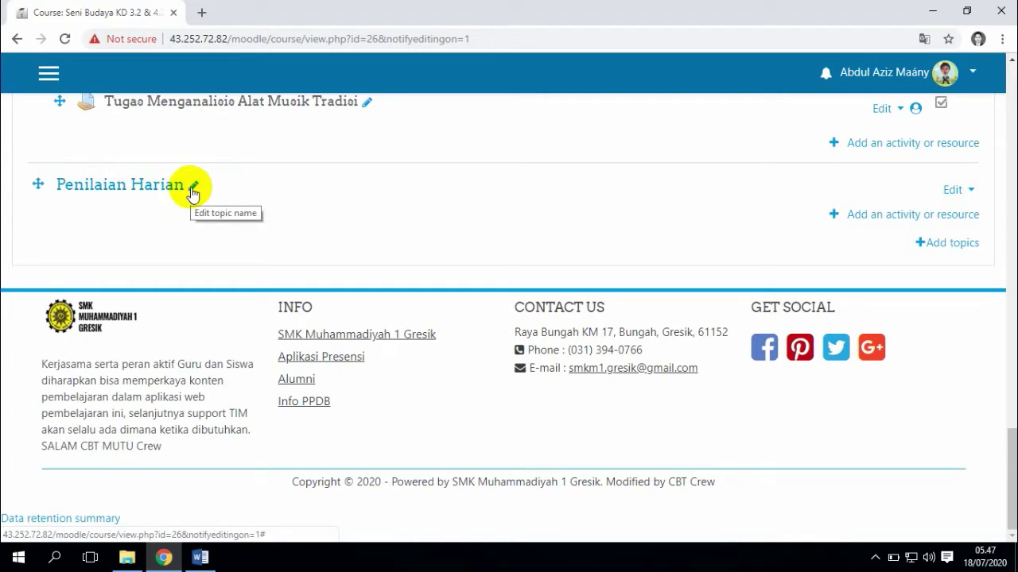
Extend the last section's name to "Penilaian Harian KD 3.2 & 4.2".
left_click(193, 186)
left_click(192, 188)
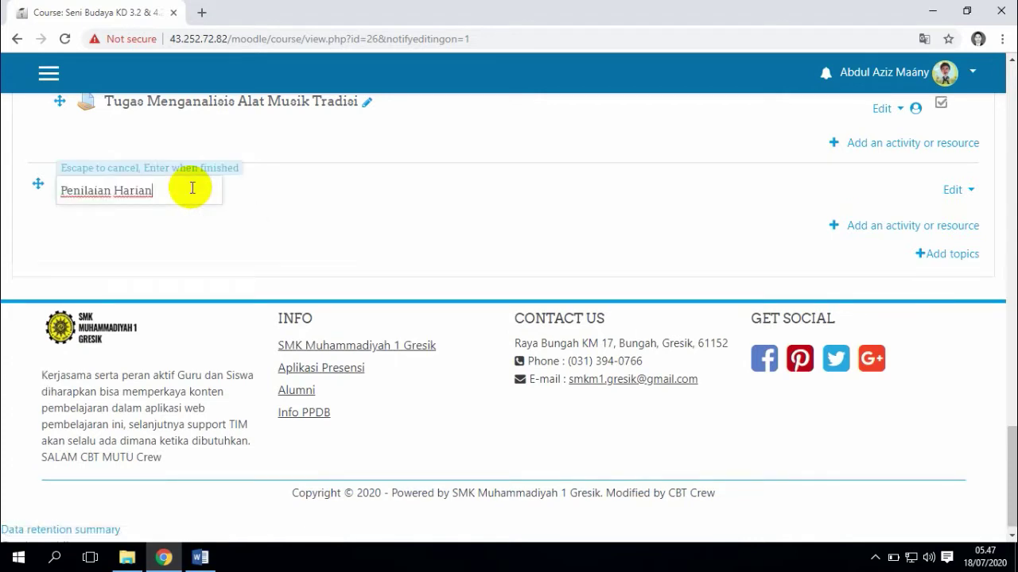
type("KD 3.2 & 4.2")
key("Return")
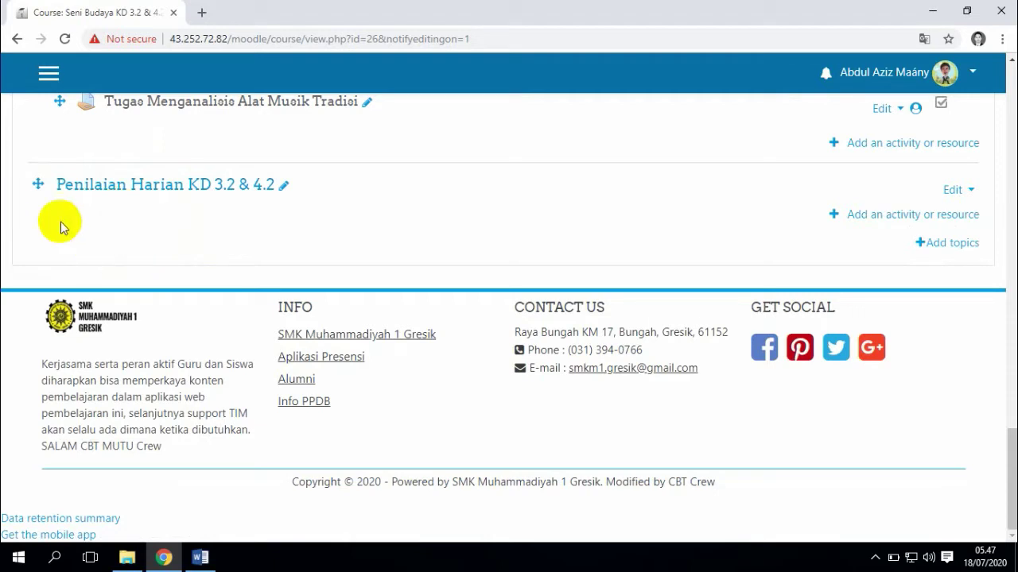
Add a Quiz activity to the Penilaian Harian KD 3.2 & 4.2 section.
left_click(901, 217)
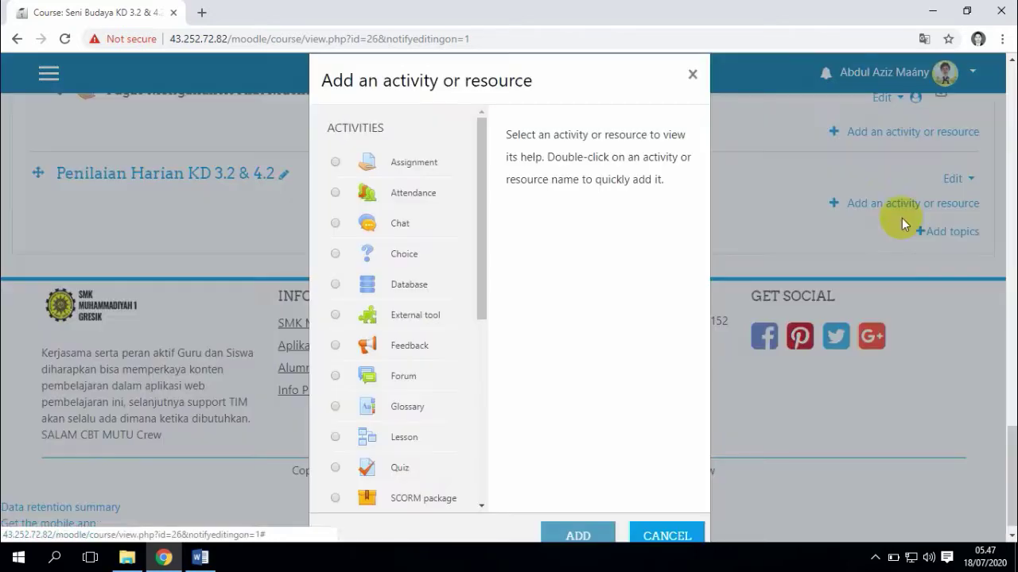
left_click_drag(474, 151, 475, 254)
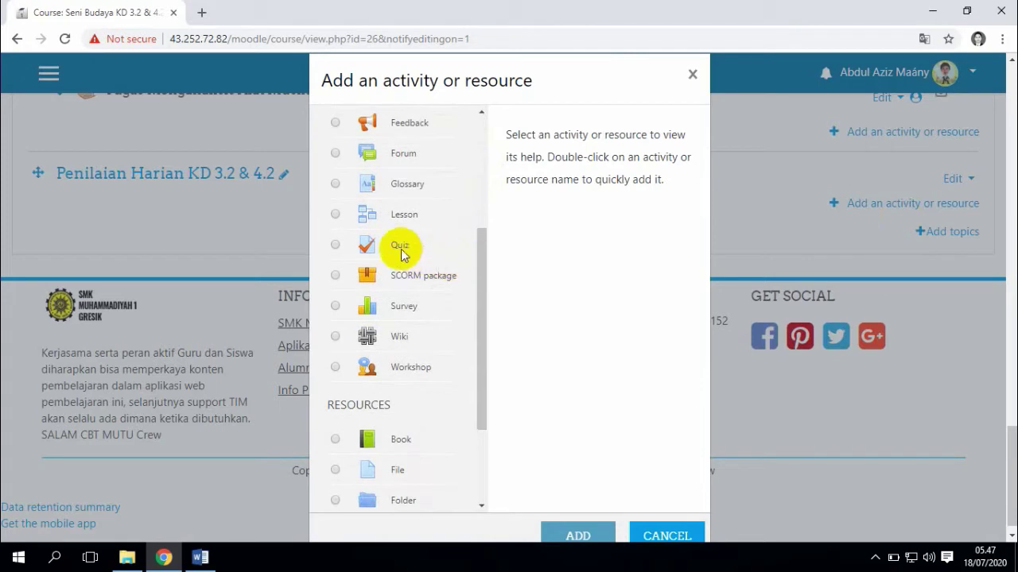
left_click(334, 246)
scroll(422, 251, "up", 3)
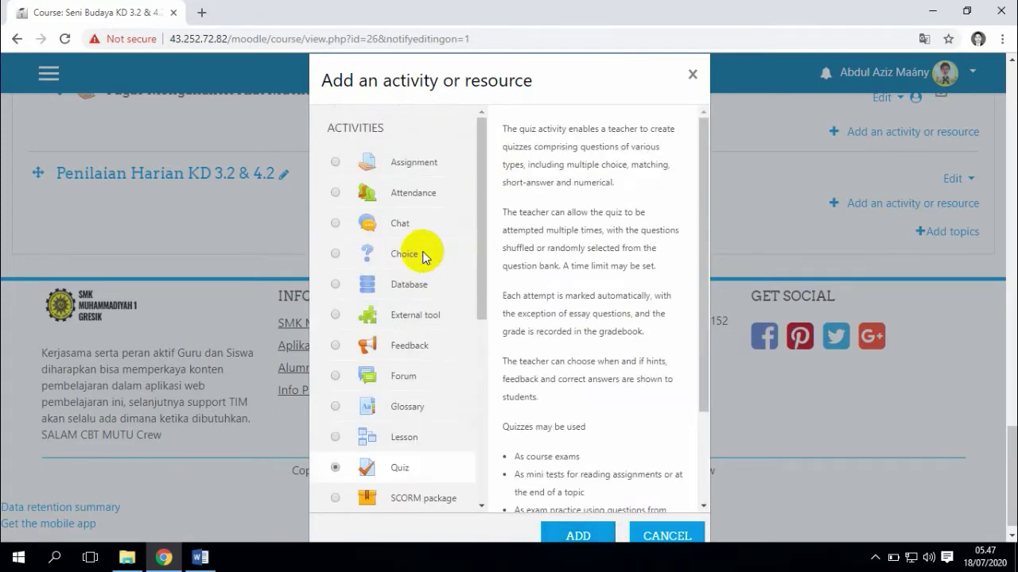
scroll(414, 317, "down", 3)
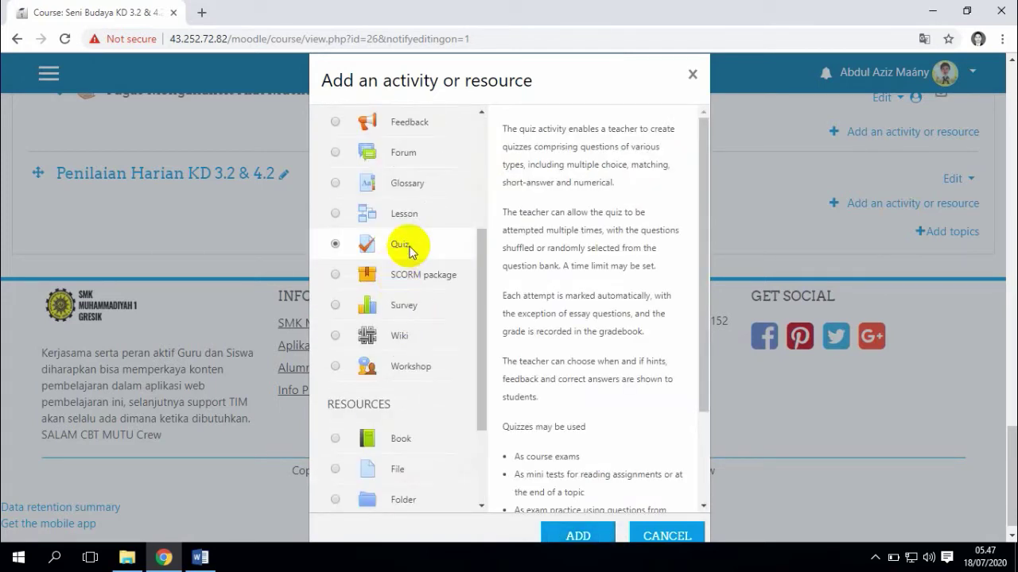
left_click(570, 537)
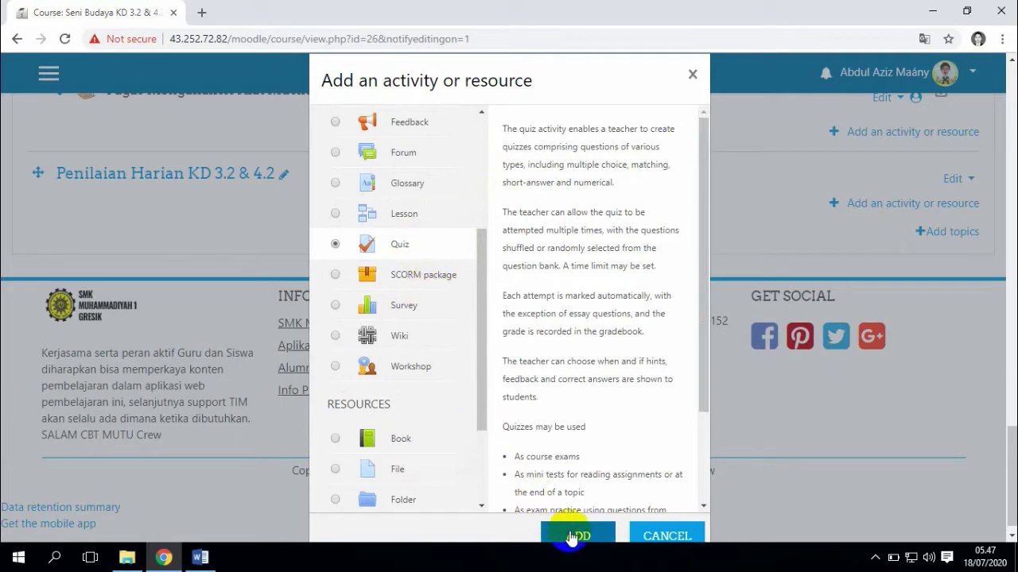
left_click(574, 537)
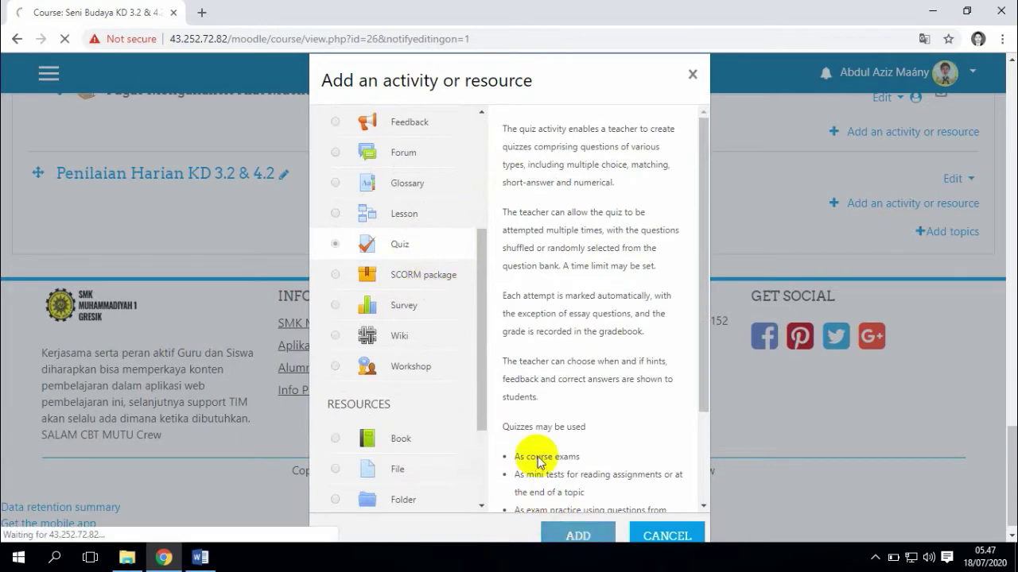
Name the new quiz "PH Musik Ansambel" in its general settings.
scroll(513, 382, "down", 2)
scroll(621, 405, "down", 4)
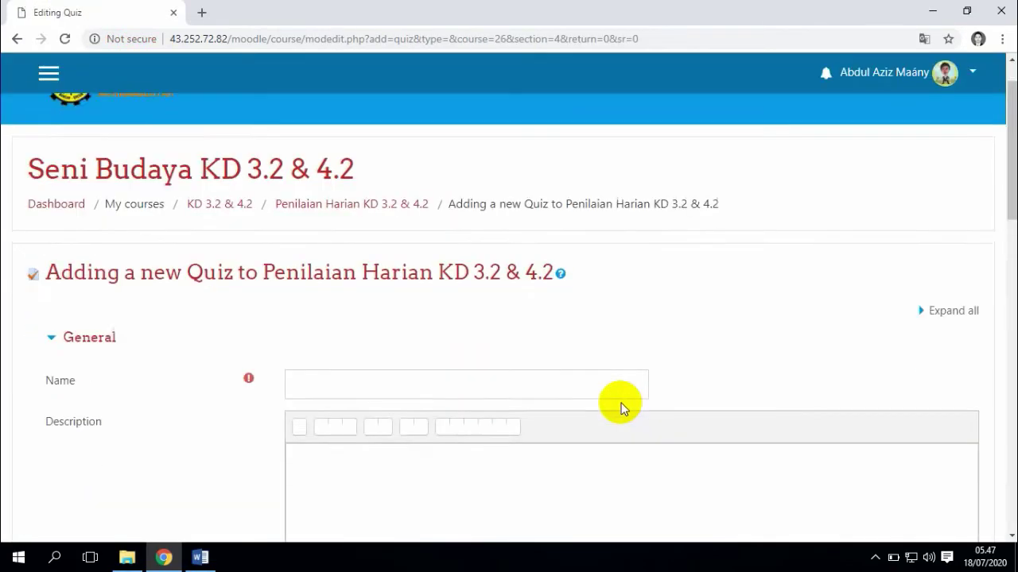
scroll(480, 359, "down", 6)
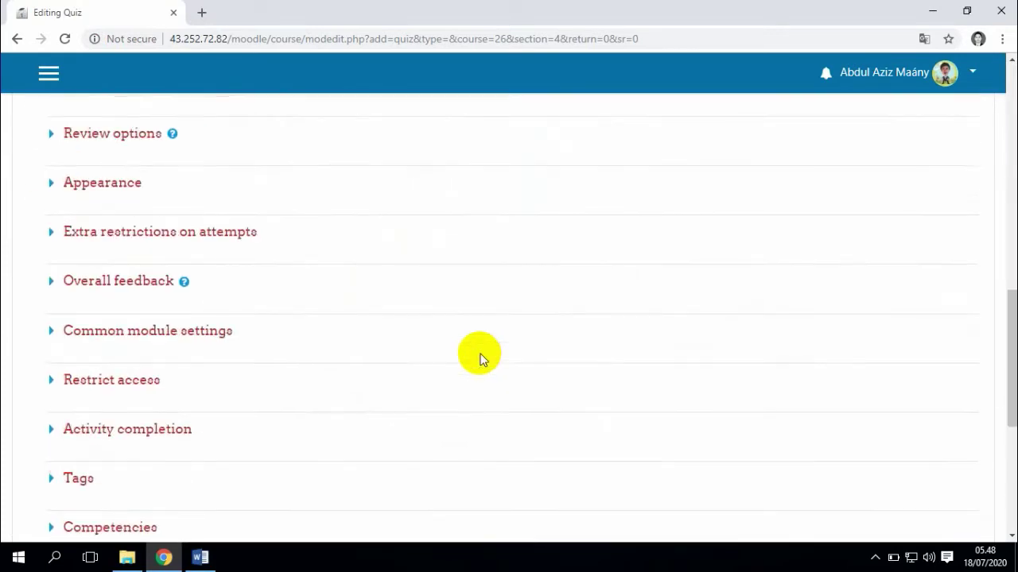
scroll(480, 360, "up", 5)
scroll(481, 360, "up", 4)
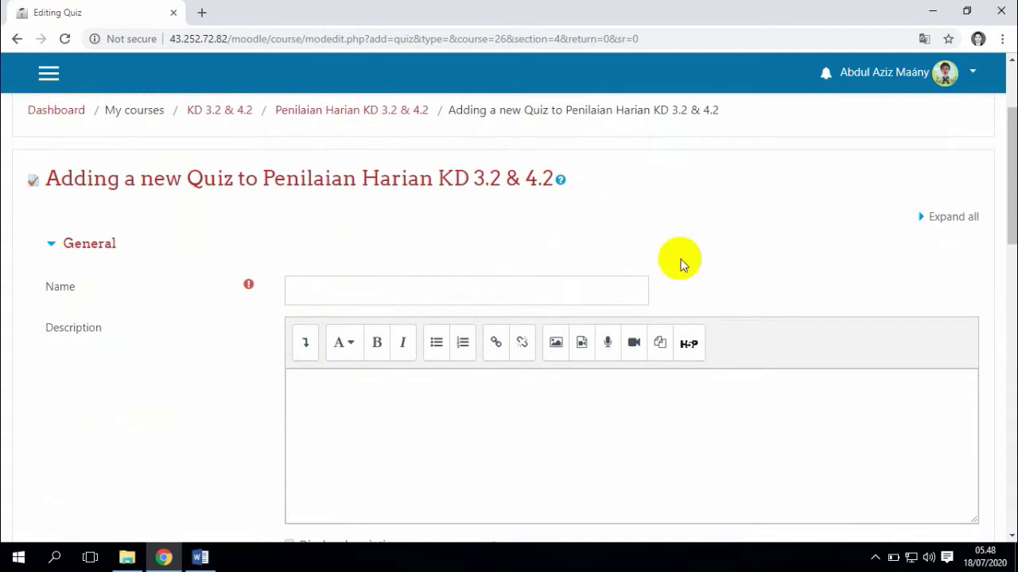
left_click(410, 291)
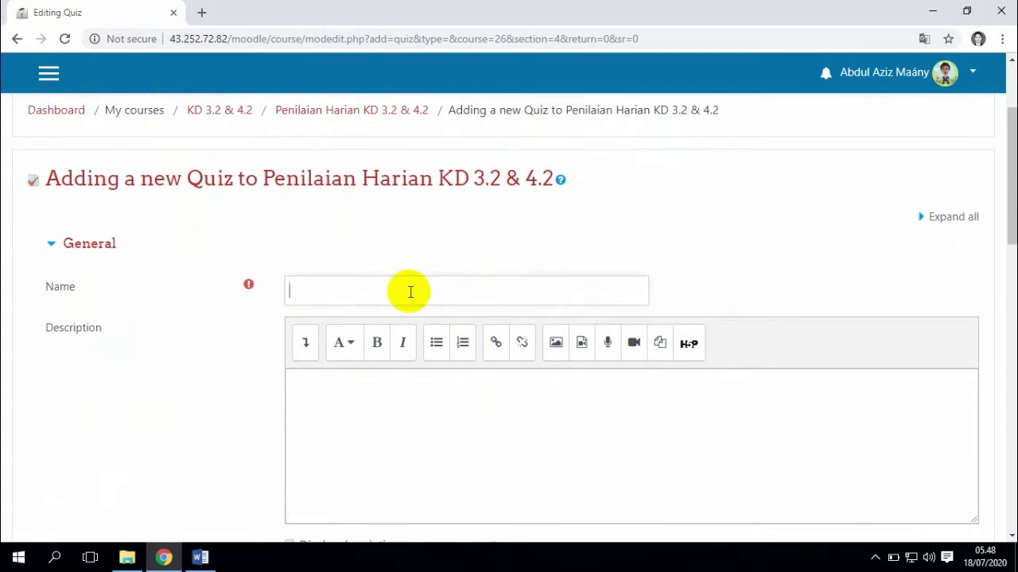
type("ph")
type("PH")
type(" KD 3")
type(".2 ")
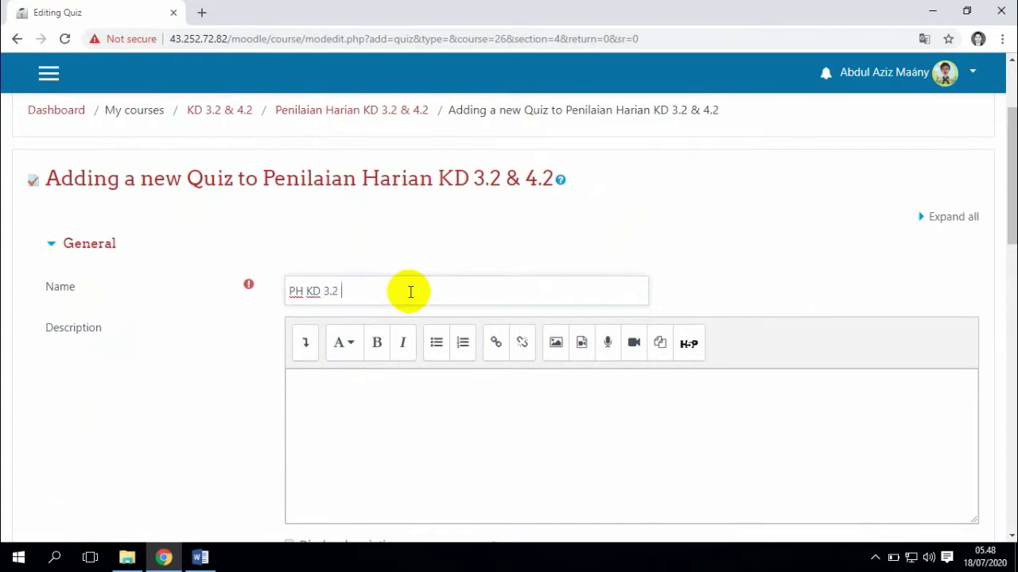
type("&")
key("BackSpace")
key("BackSpace")
key("BackSpace")
key("BackSpace")
type("Musik Ansambel")
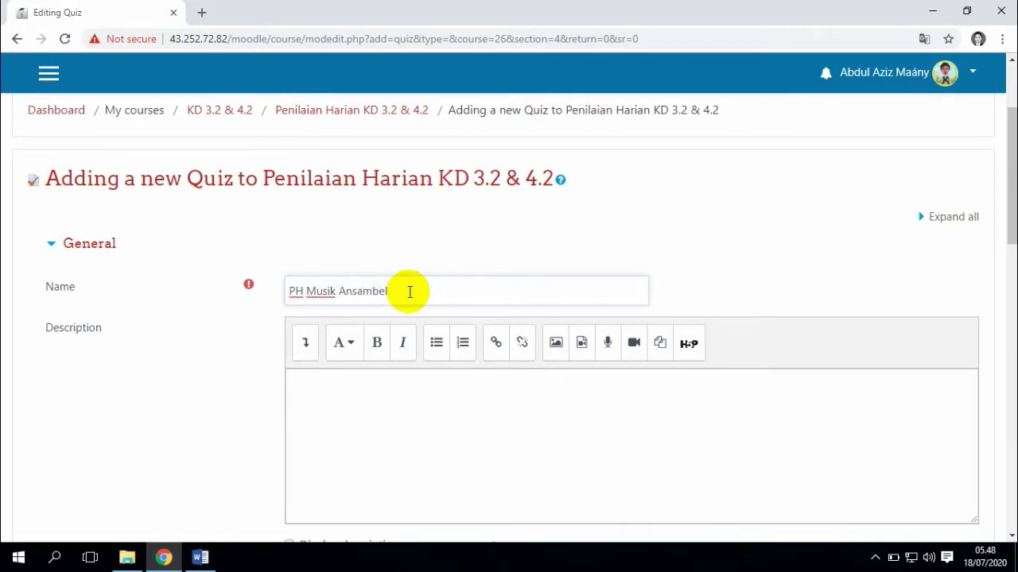
Spell out the abbreviation in the quiz name so it reads "Penilaian Harian Musik Ansambel".
scroll(410, 292, "down", 1)
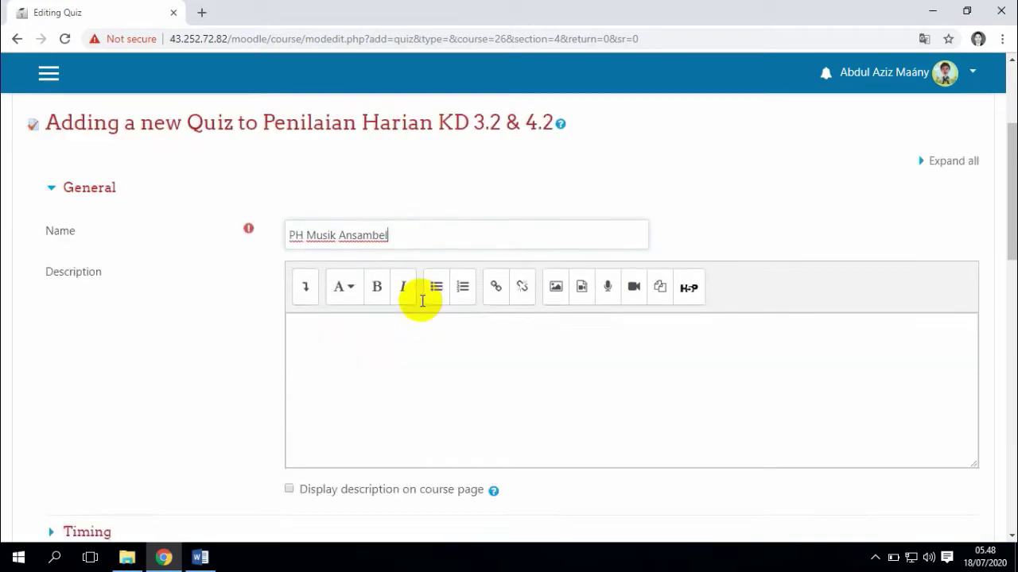
left_click(294, 216)
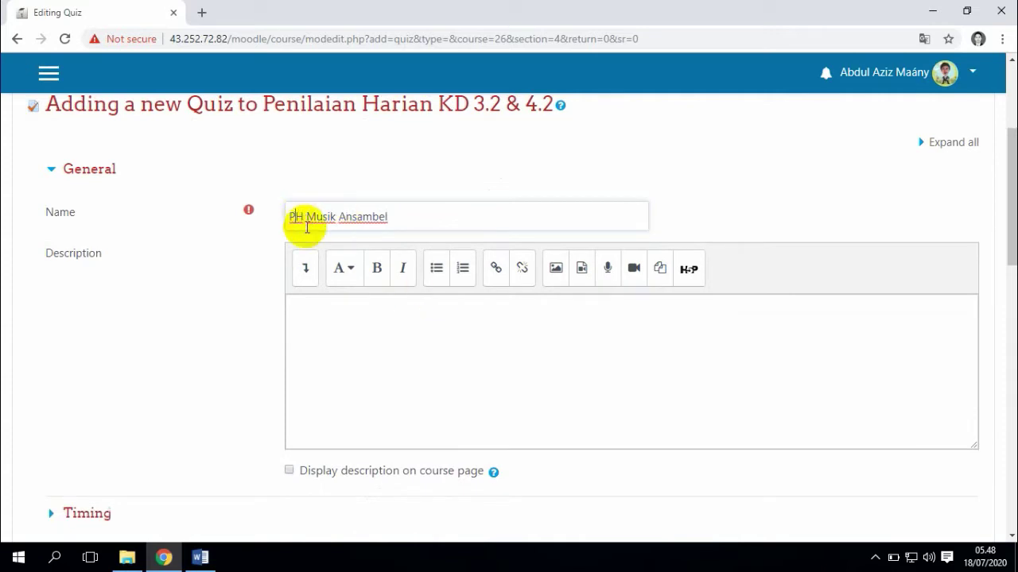
type("enilaian")
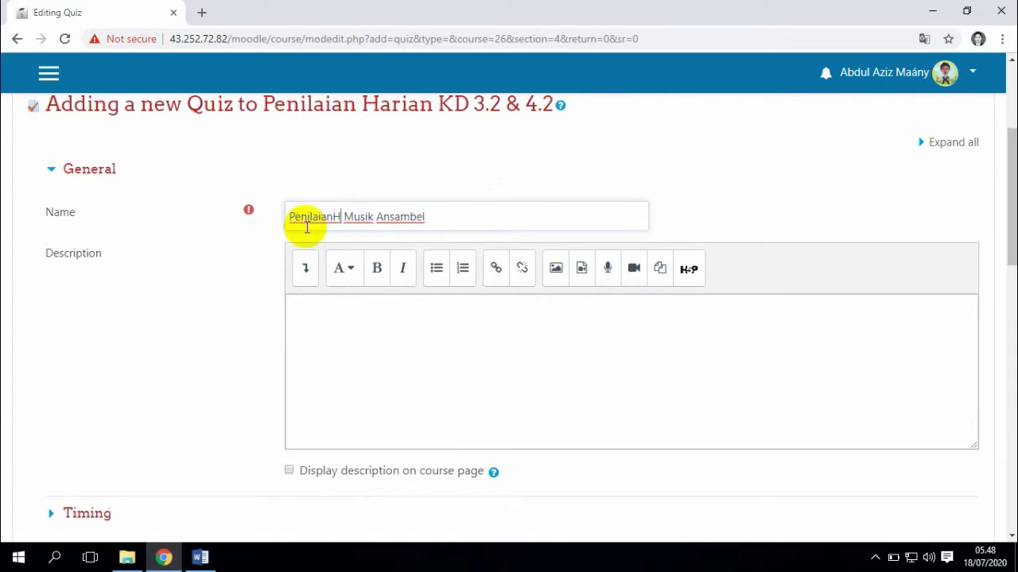
key("Right")
type("arian")
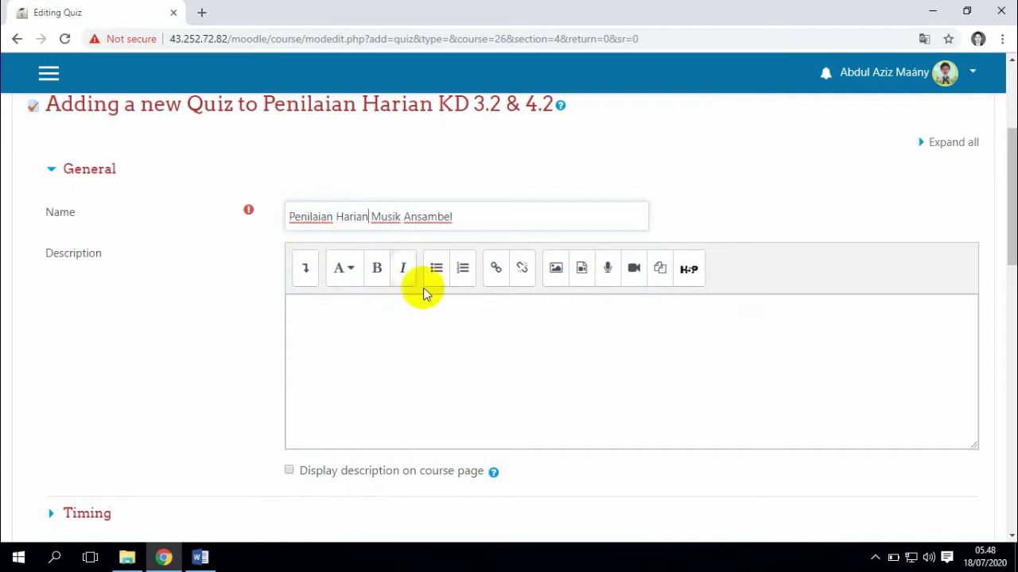
Enable both the opening and closing dates in the quiz's Timing settings.
left_click(539, 313)
scroll(357, 297, "down", 1)
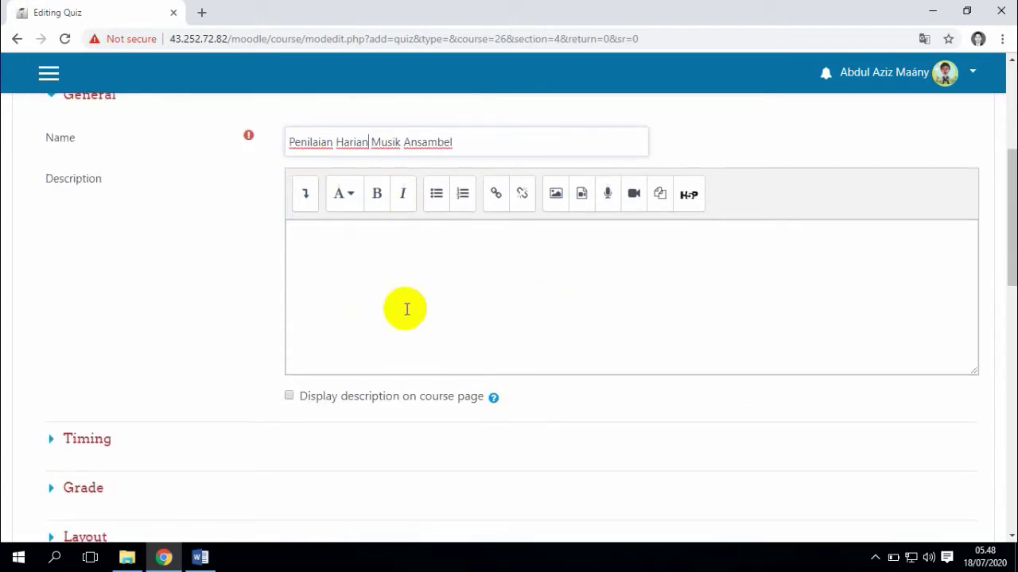
scroll(350, 307, "down", 2)
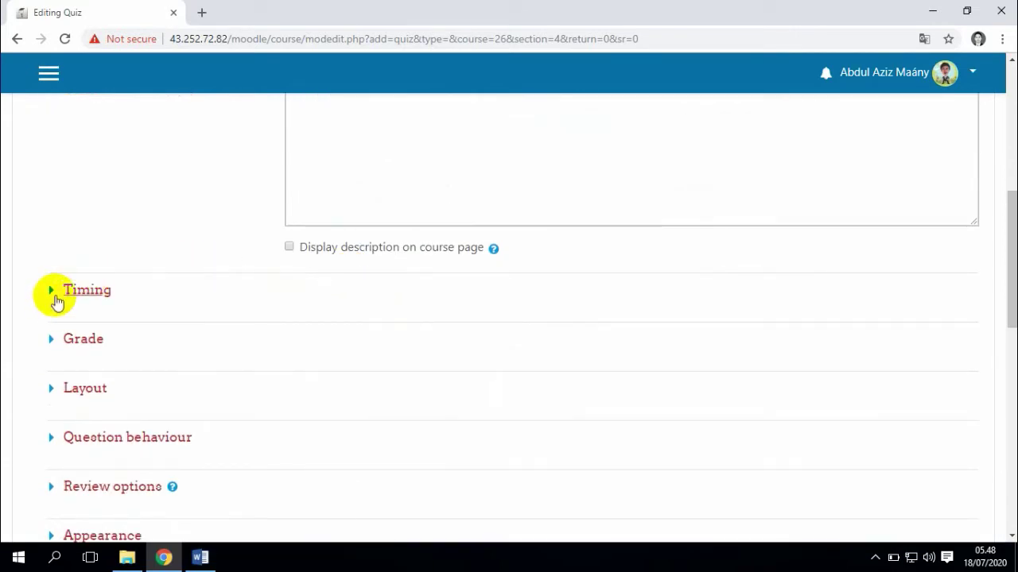
left_click(53, 294)
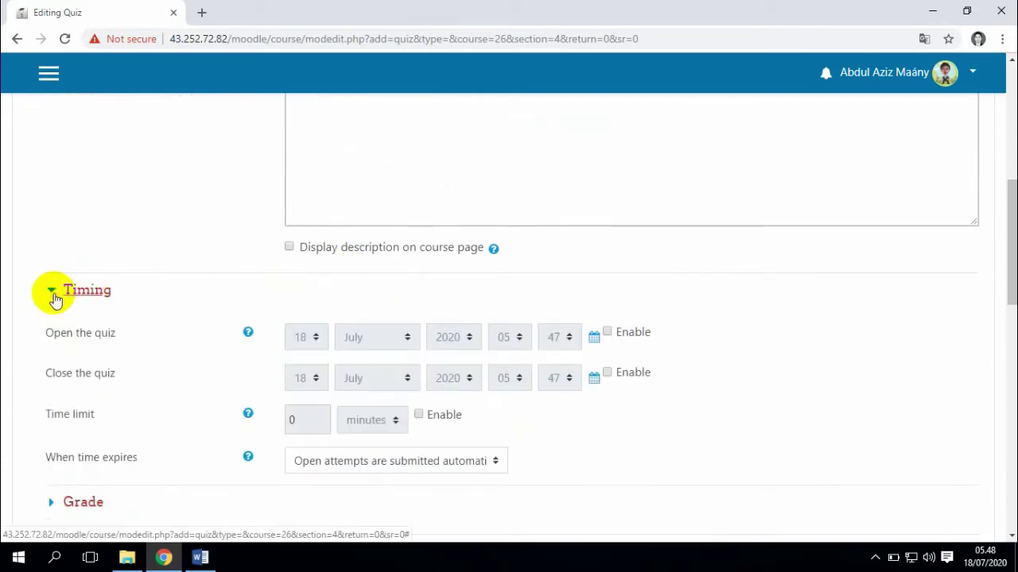
scroll(55, 296, "down", 1)
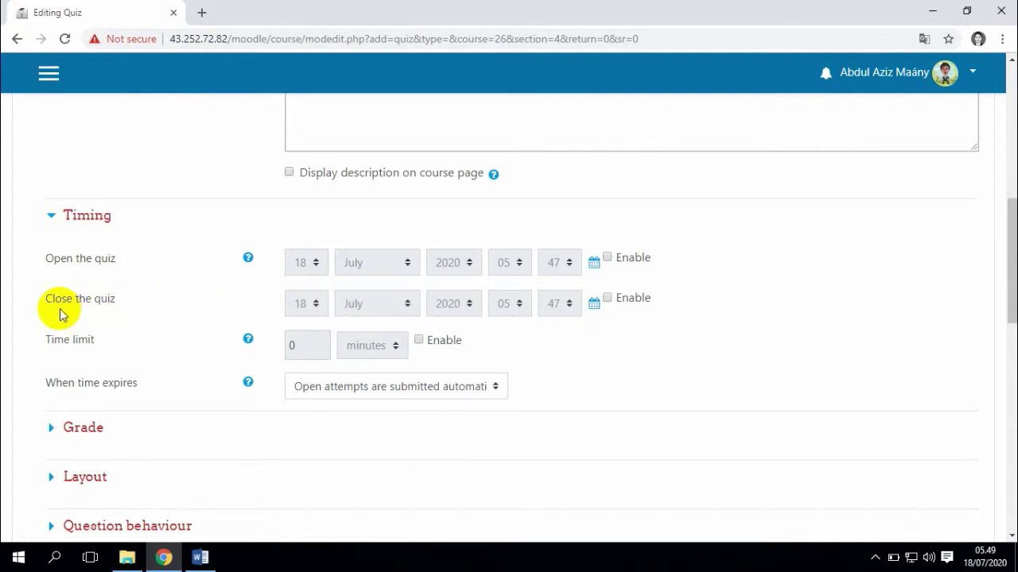
left_click(608, 257)
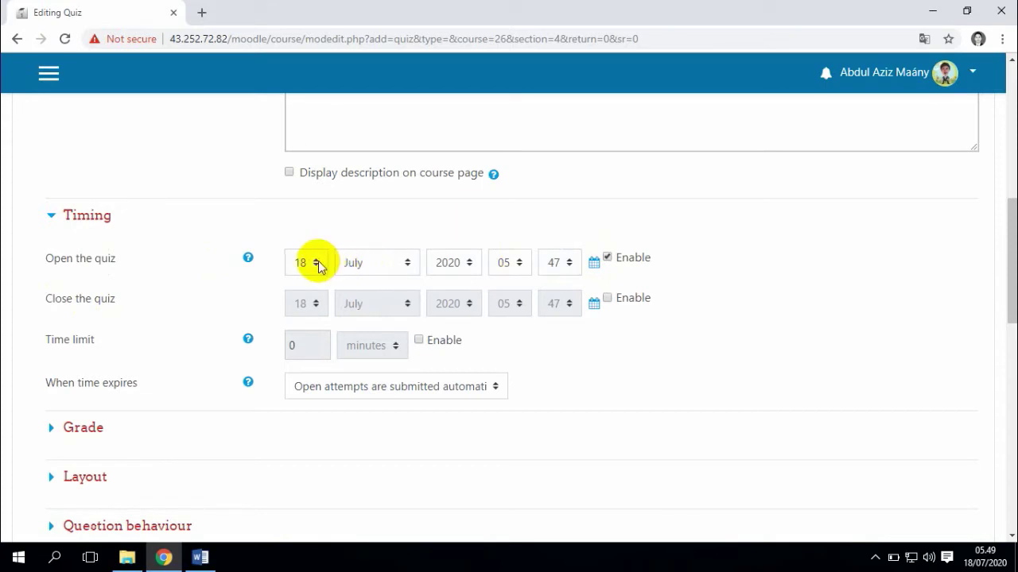
left_click(608, 298)
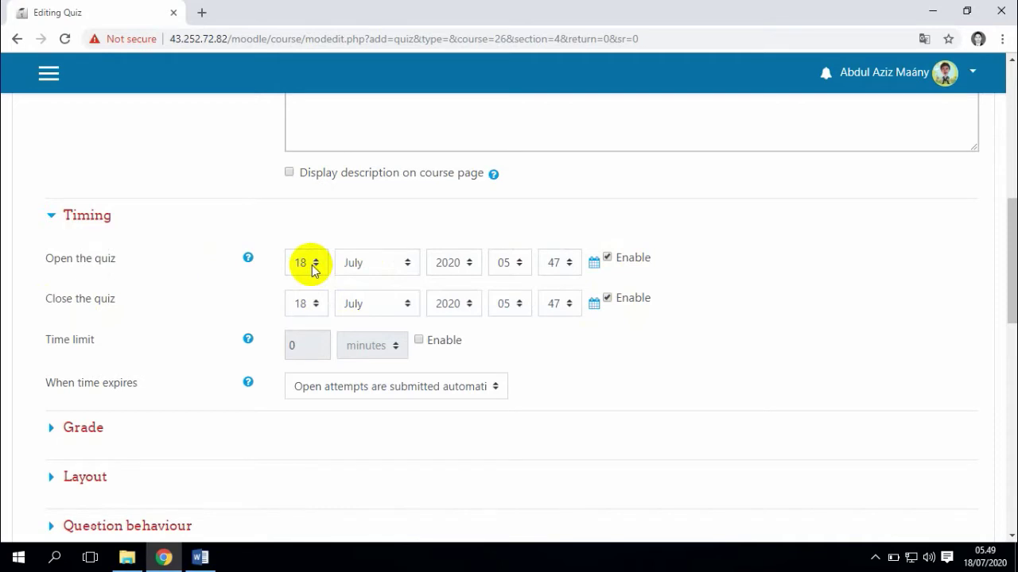
Check the calendar and set the quiz to open on 20 July 2020 at 07:00.
left_click(992, 563)
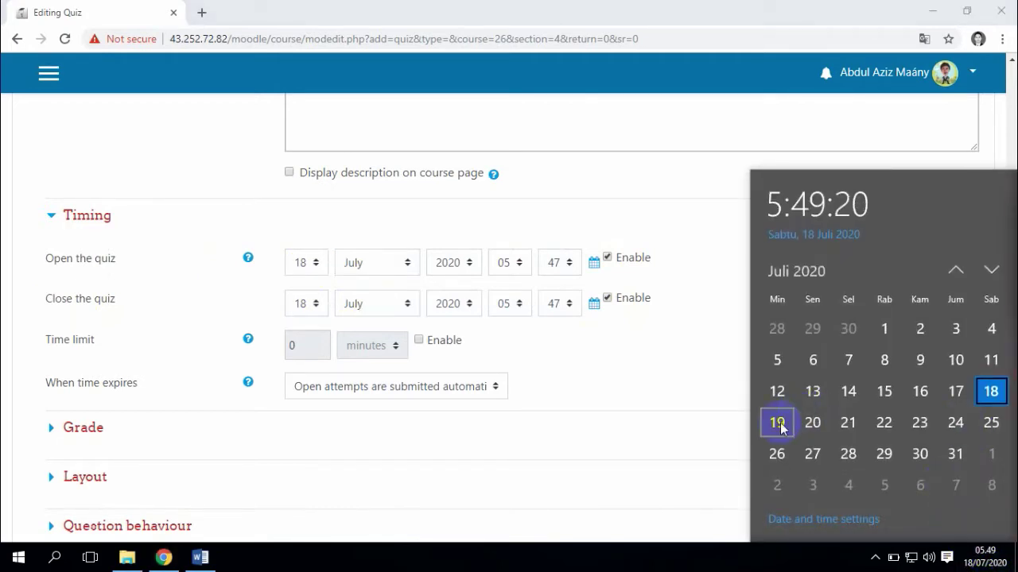
left_click(706, 567)
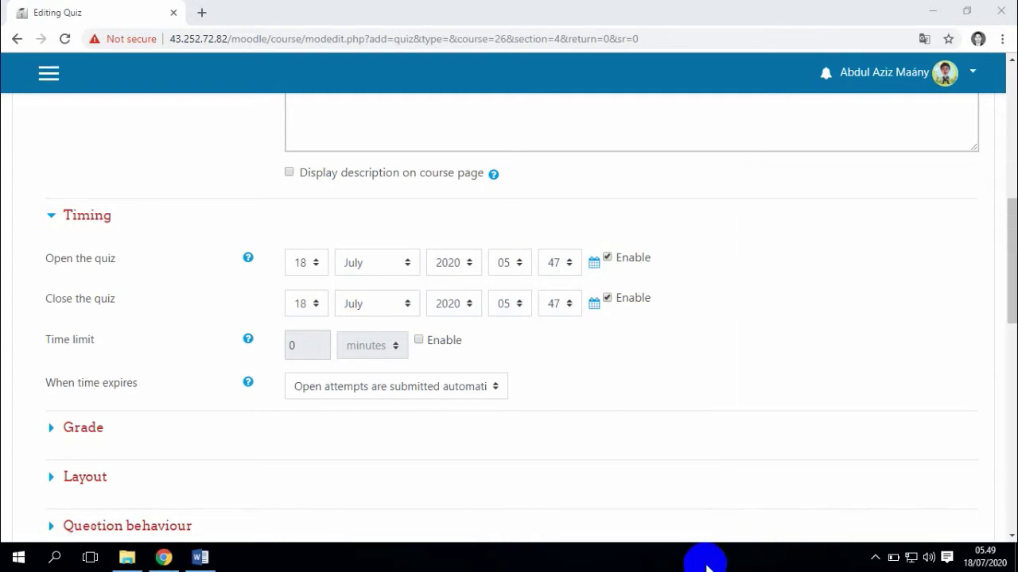
left_click(306, 265)
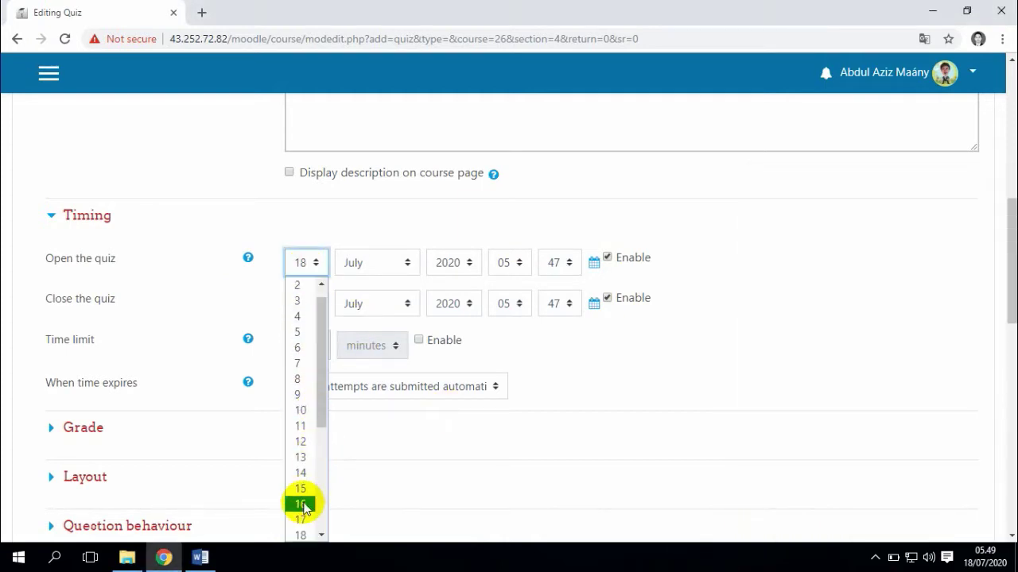
scroll(302, 504, "down", 2)
left_click(302, 418)
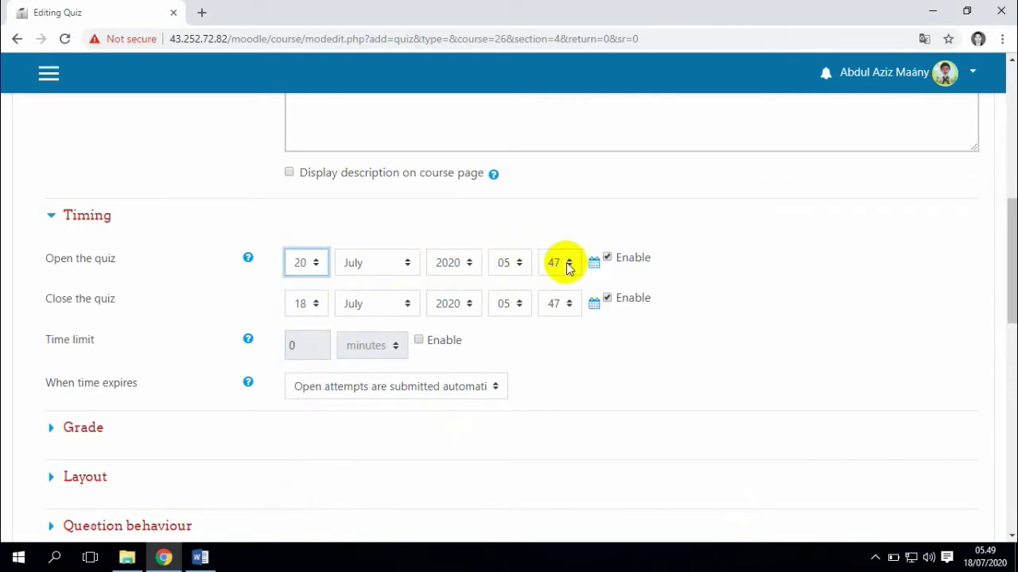
left_click(518, 265)
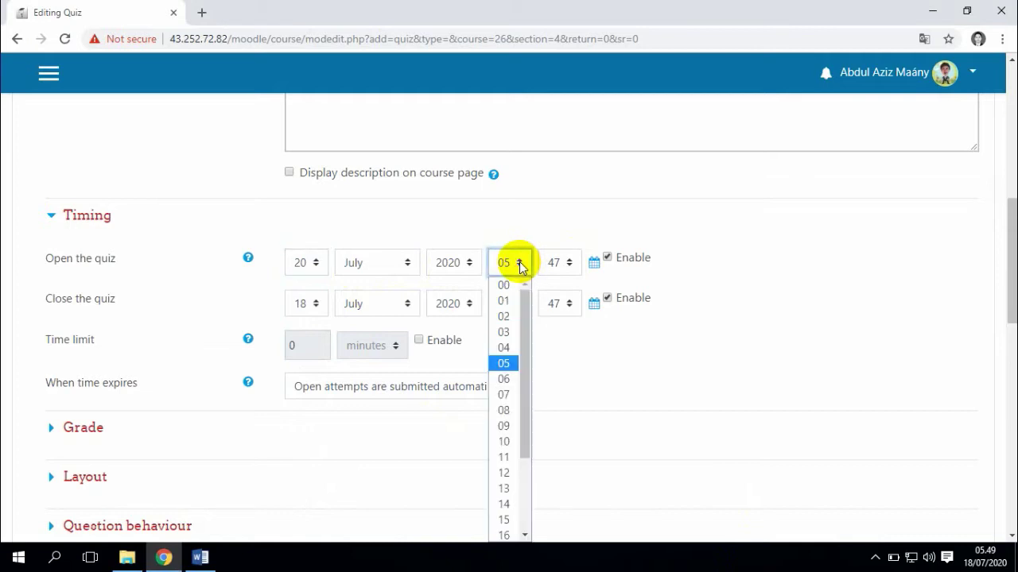
left_click(504, 396)
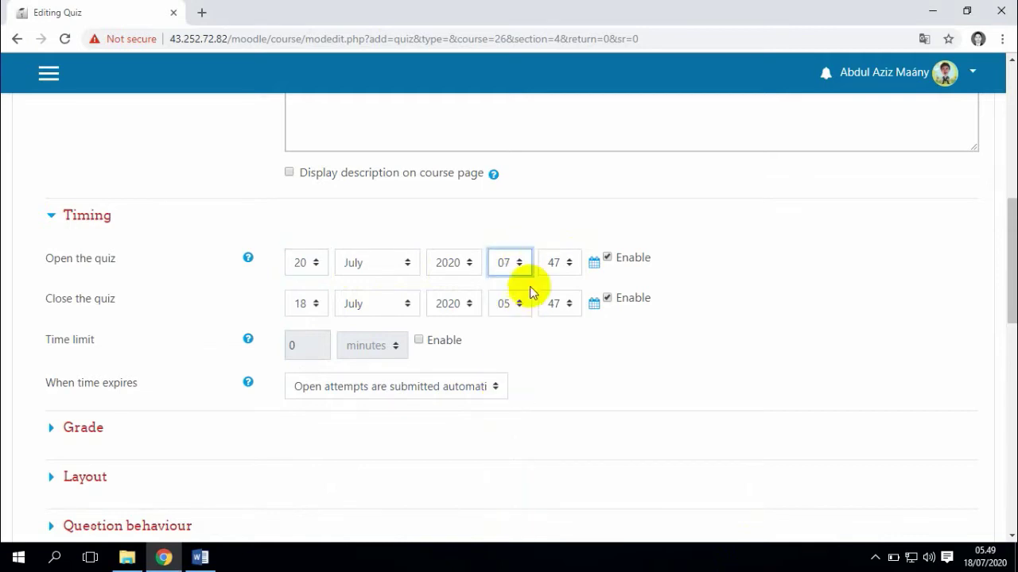
left_click(562, 271)
scroll(566, 382, "up", 6)
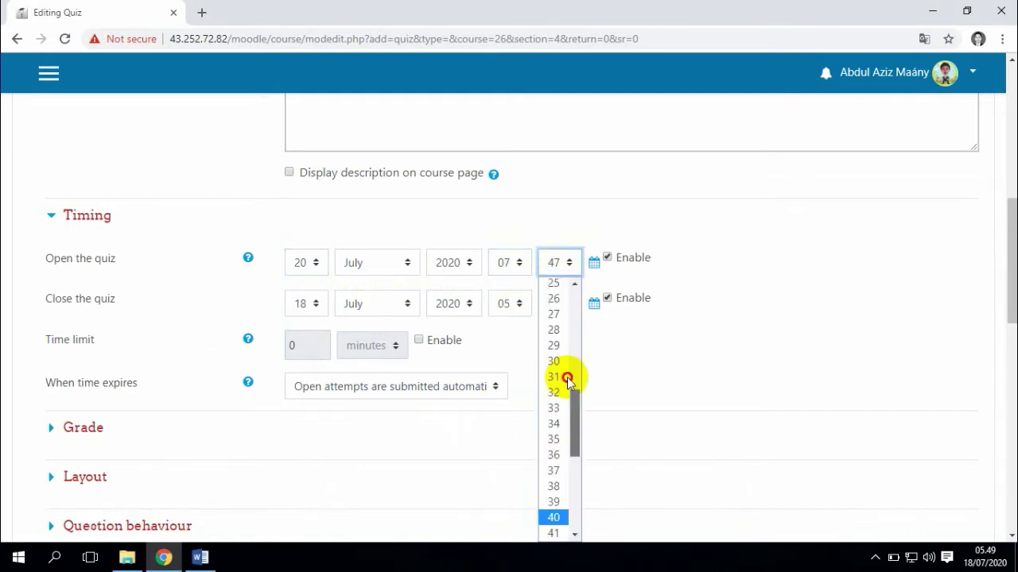
left_click(555, 286)
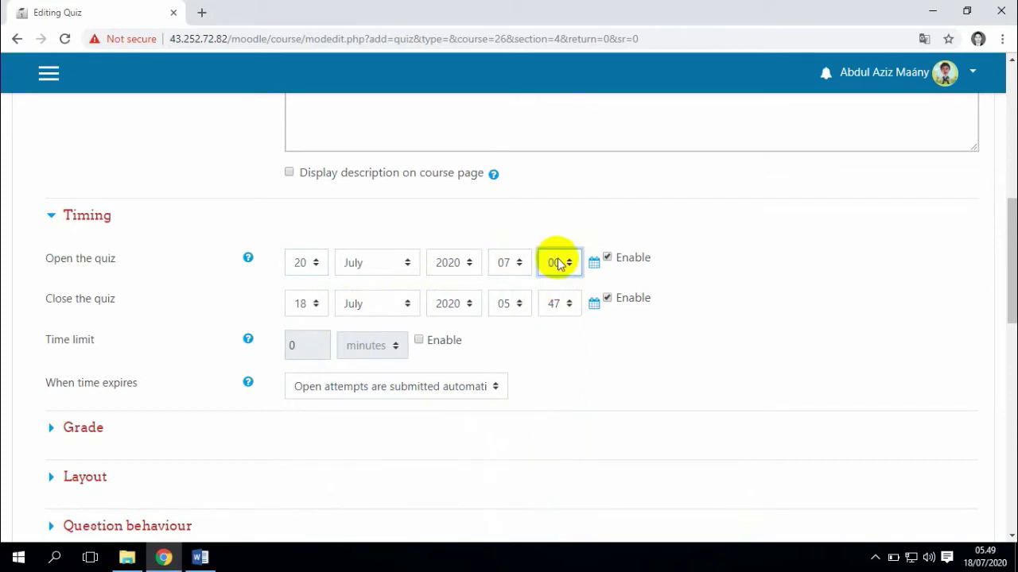
Set the quiz to close on 20 July 2020 at 21:00.
left_click(302, 310)
scroll(302, 267, "down", 3)
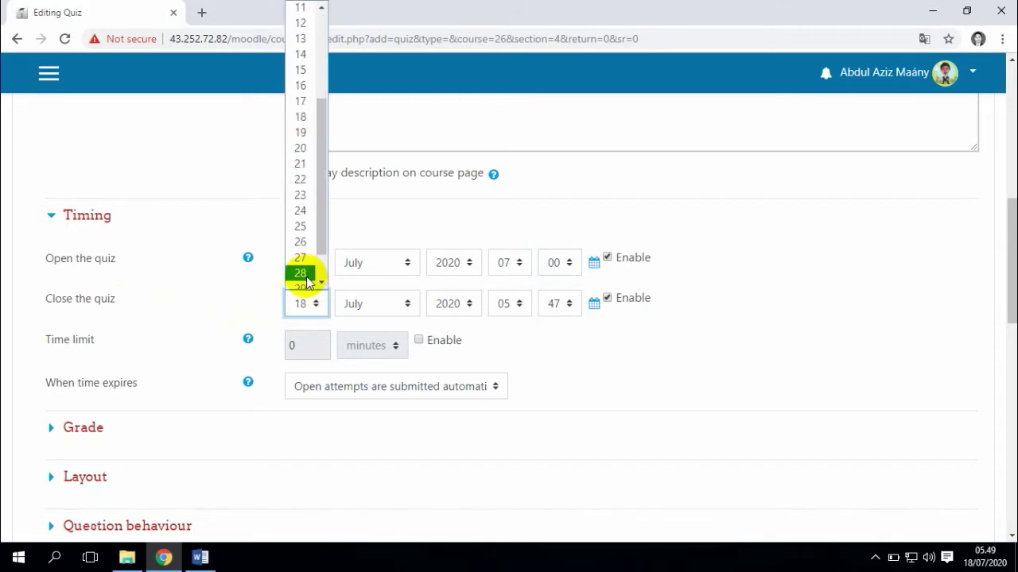
left_click(301, 148)
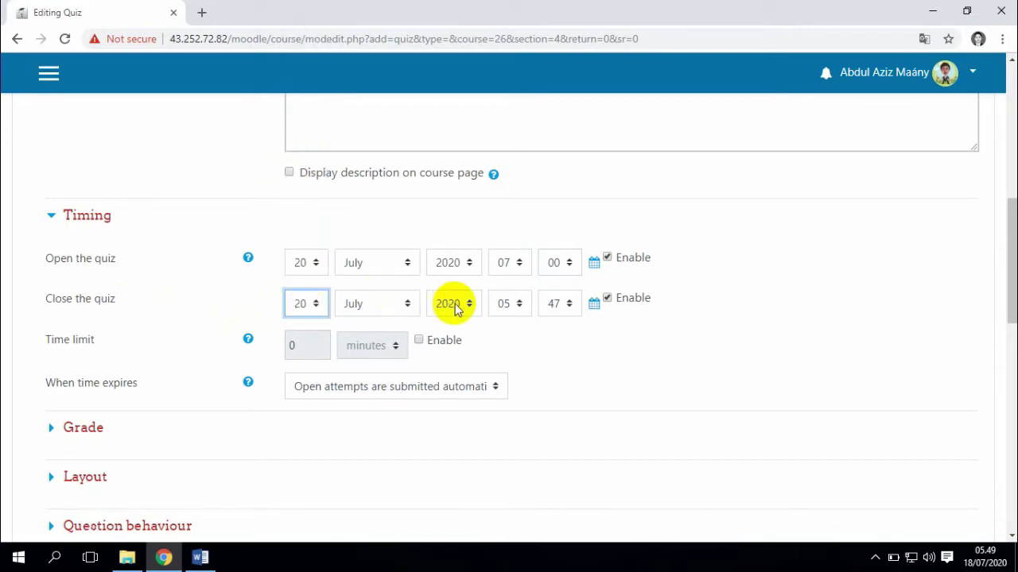
left_click(503, 305)
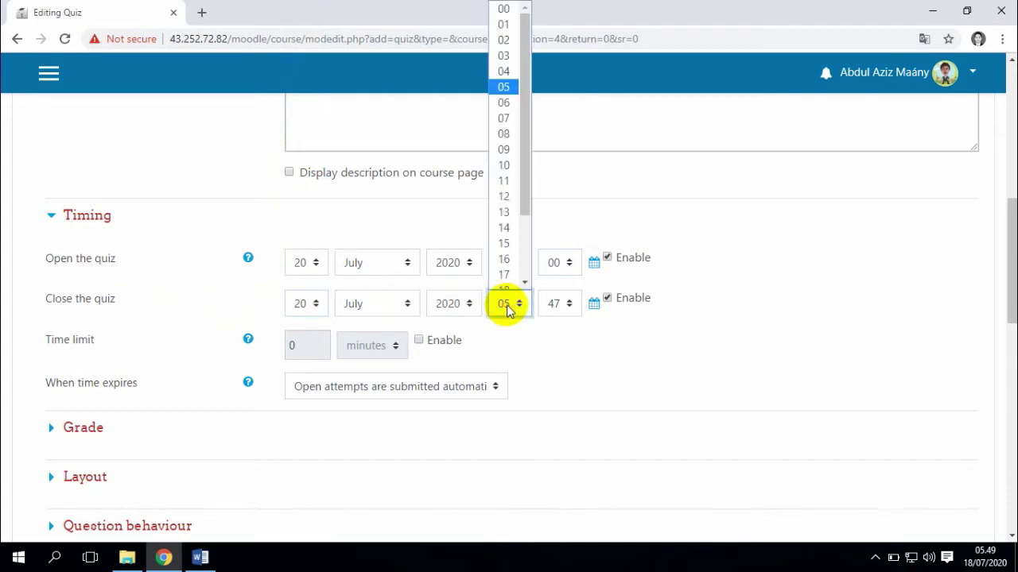
left_click_drag(525, 213, 522, 267)
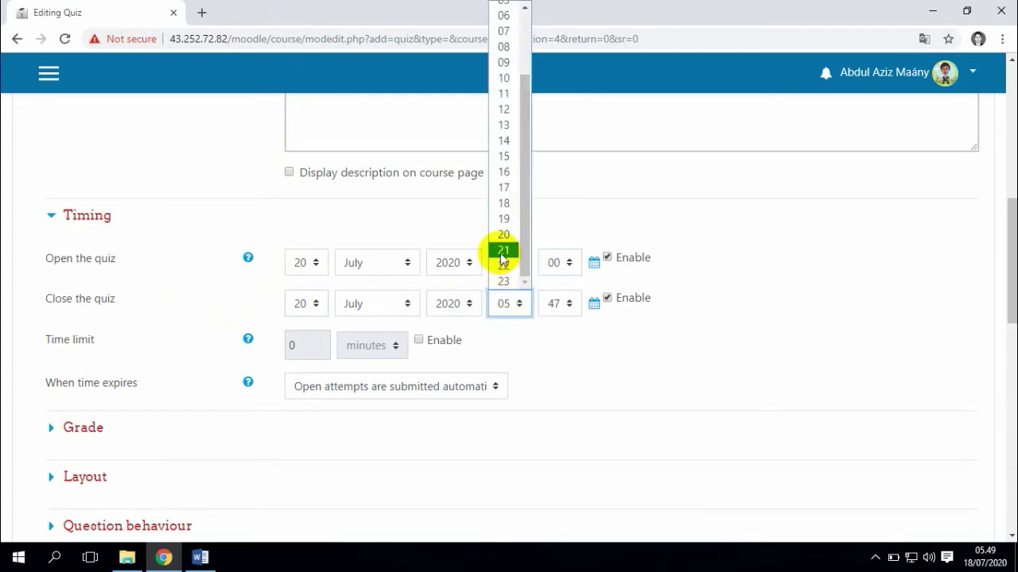
left_click(504, 250)
left_click(554, 307)
left_click_drag(571, 185, 569, 46)
left_click(561, 11)
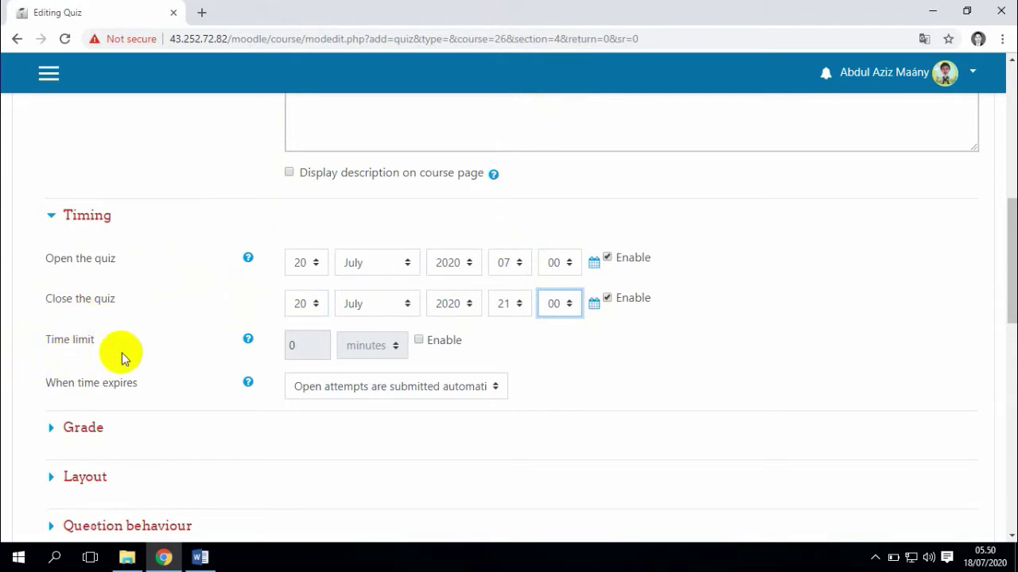
Enable the quiz's time limit and set it to 60 minutes.
left_click(419, 342)
left_click(288, 351)
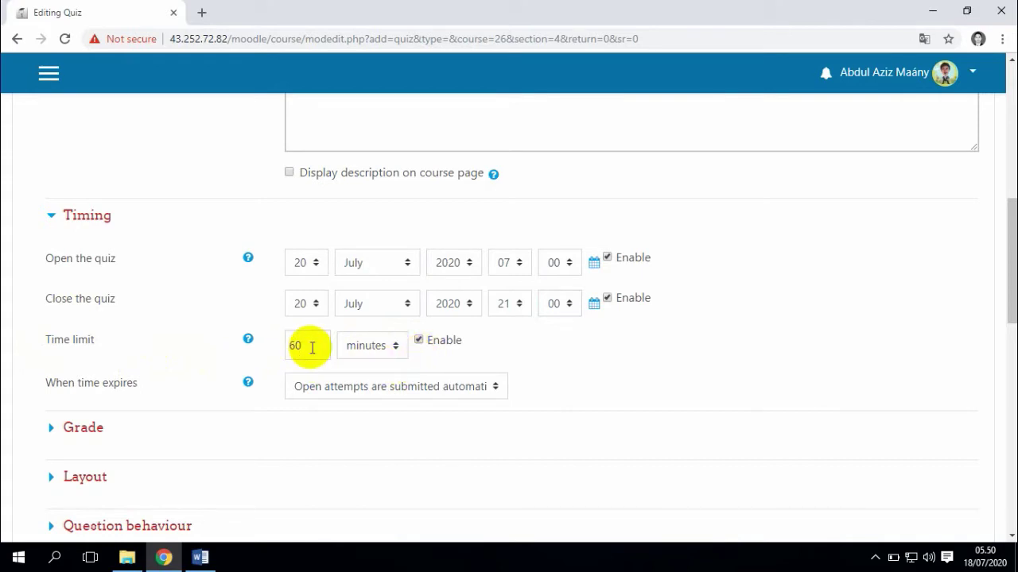
left_click_drag(310, 347, 278, 354)
left_click(322, 346)
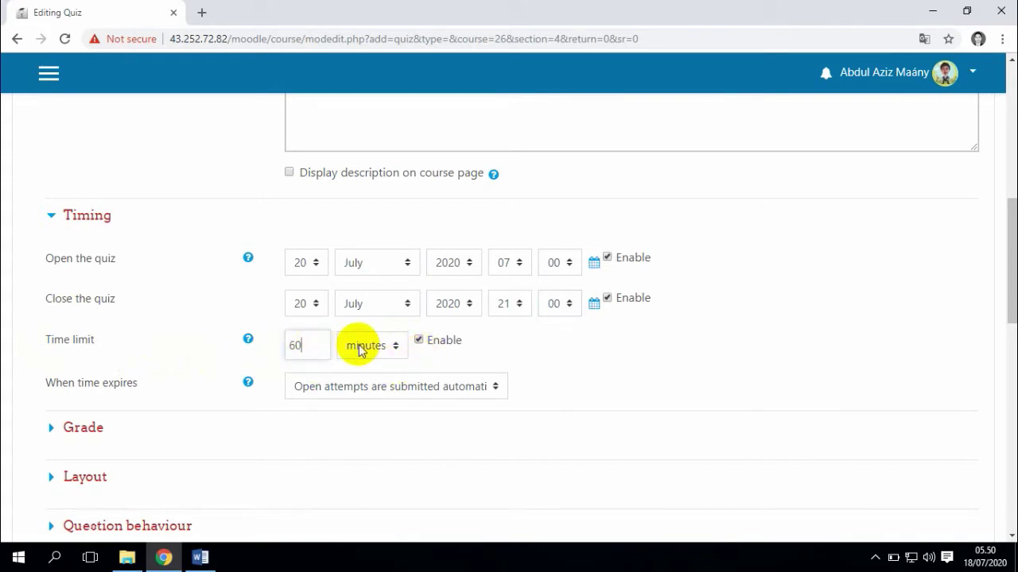
left_click(358, 349)
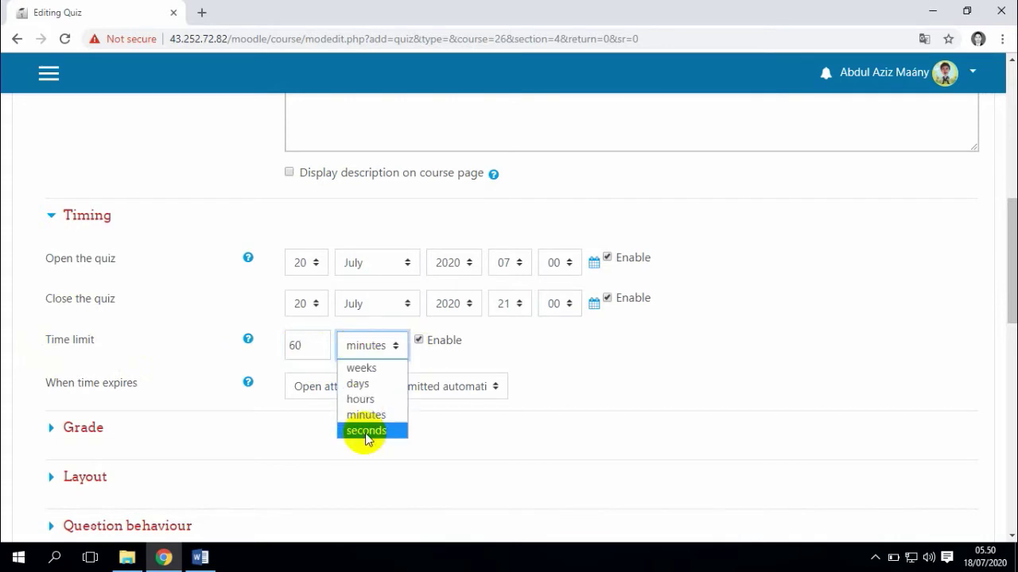
left_click(450, 358)
scroll(450, 358, "down", 1)
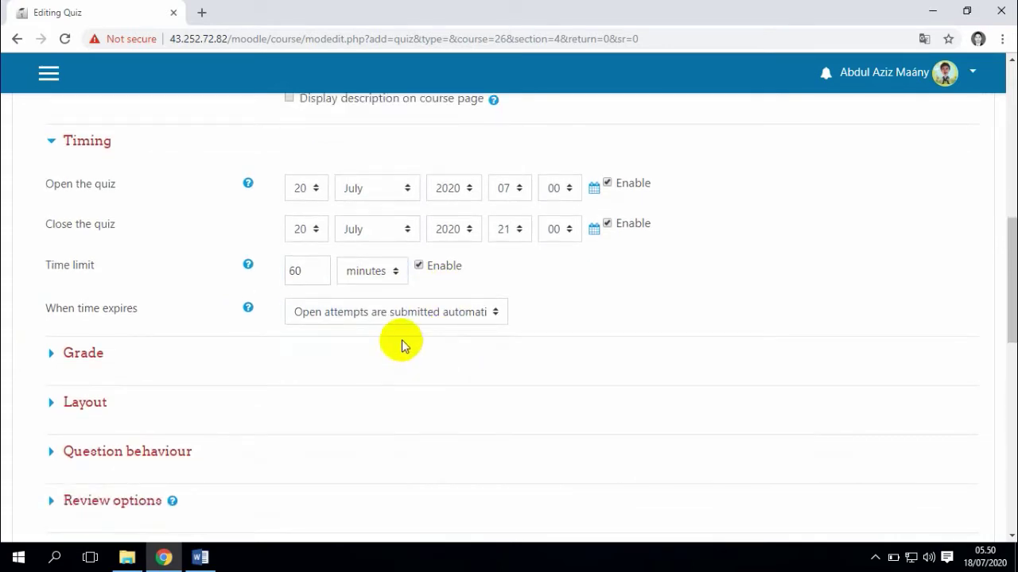
Review the options for handling open attempts when the quiz time expires.
left_click(352, 313)
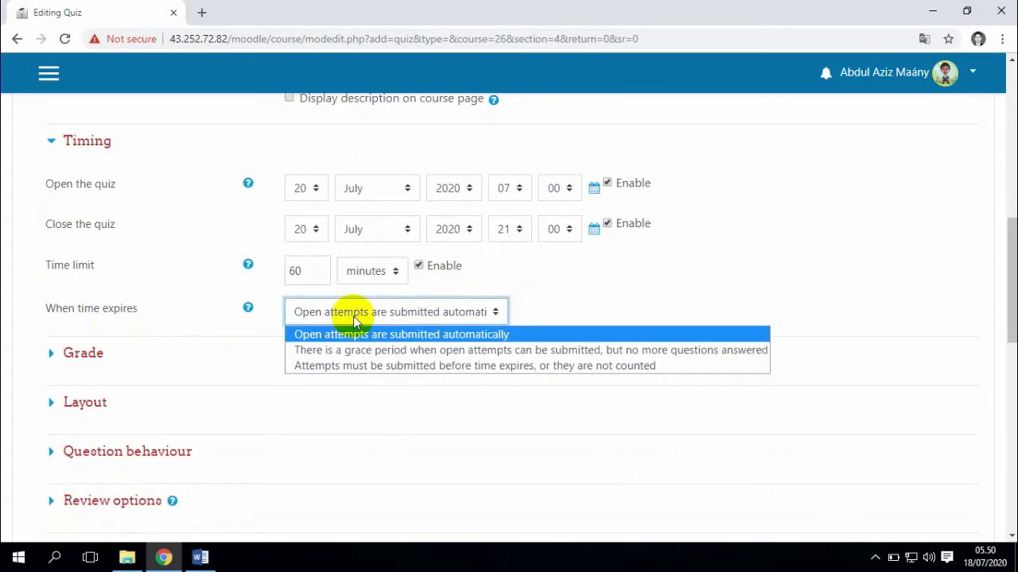
left_click(353, 316)
scroll(232, 328, "down", 1)
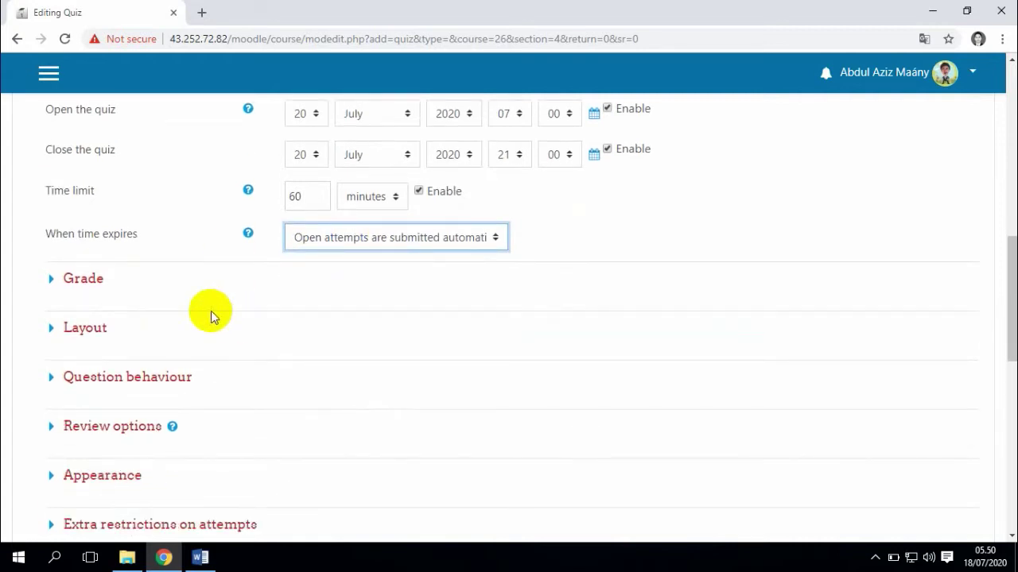
Set the quiz's grade to pass to 70 in the Grade settings.
left_click(57, 288)
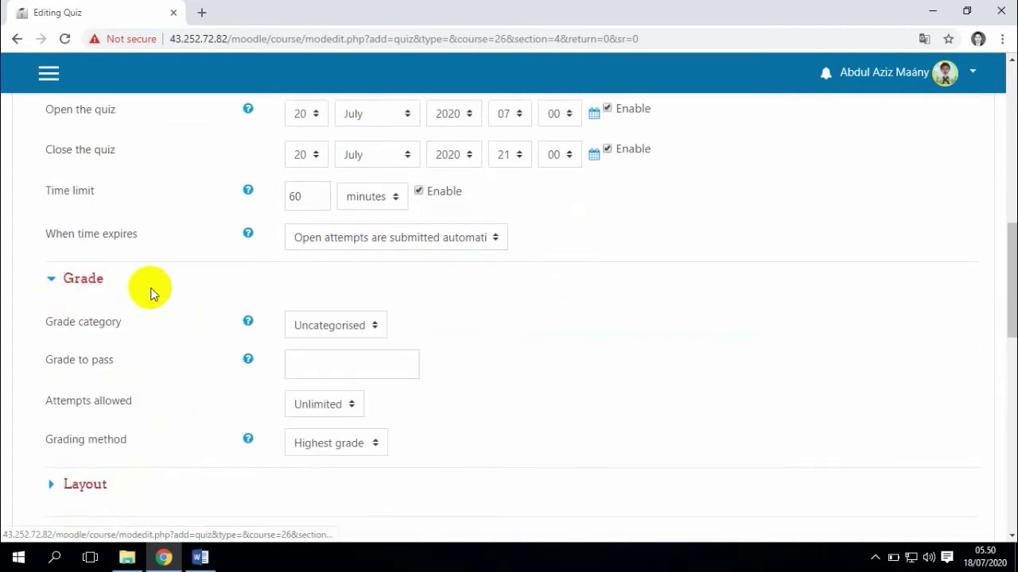
scroll(151, 290, "down", 1)
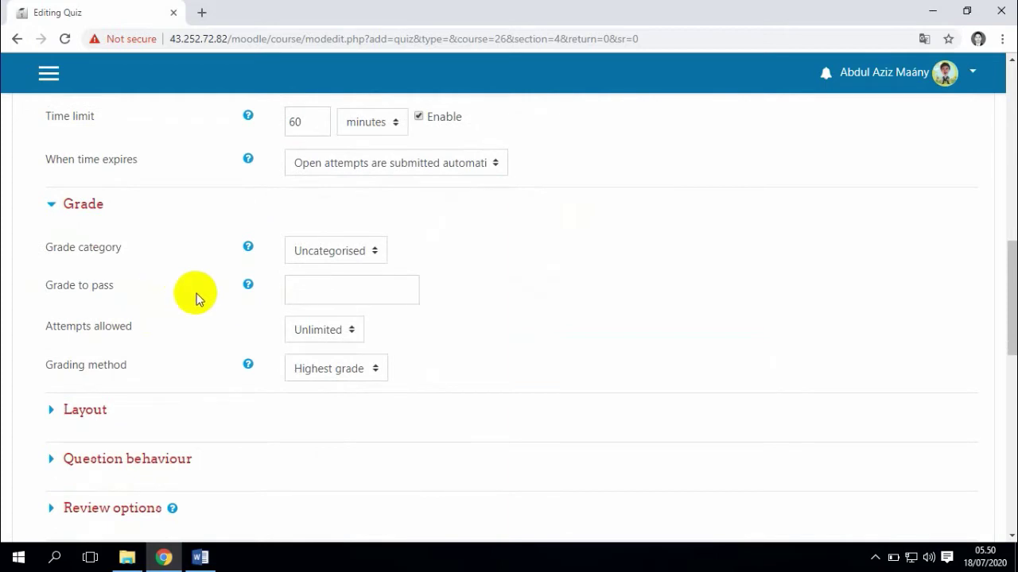
left_click(300, 287)
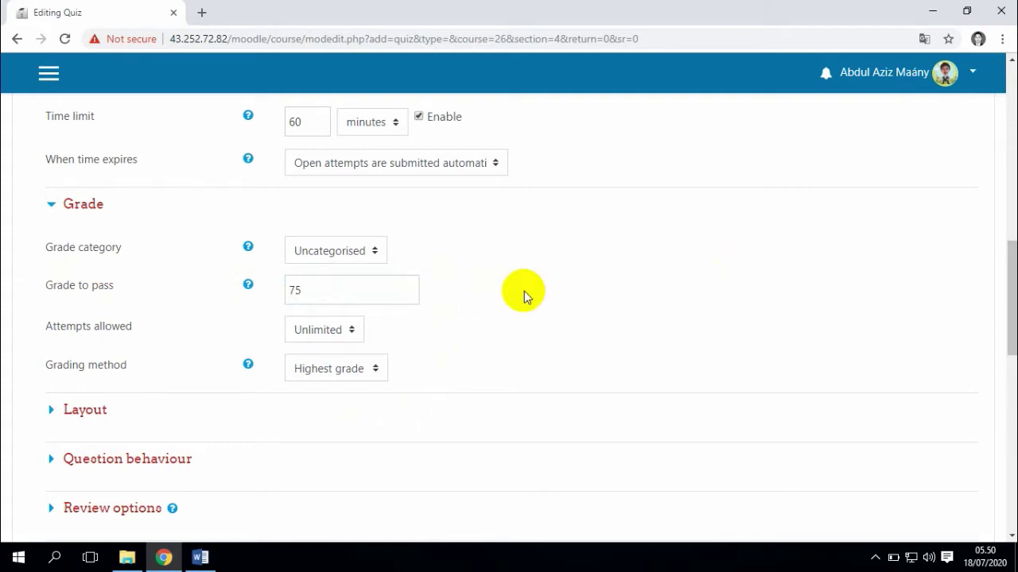
scroll(241, 279, "down", 1)
scroll(240, 278, "down", 1)
left_click(345, 207)
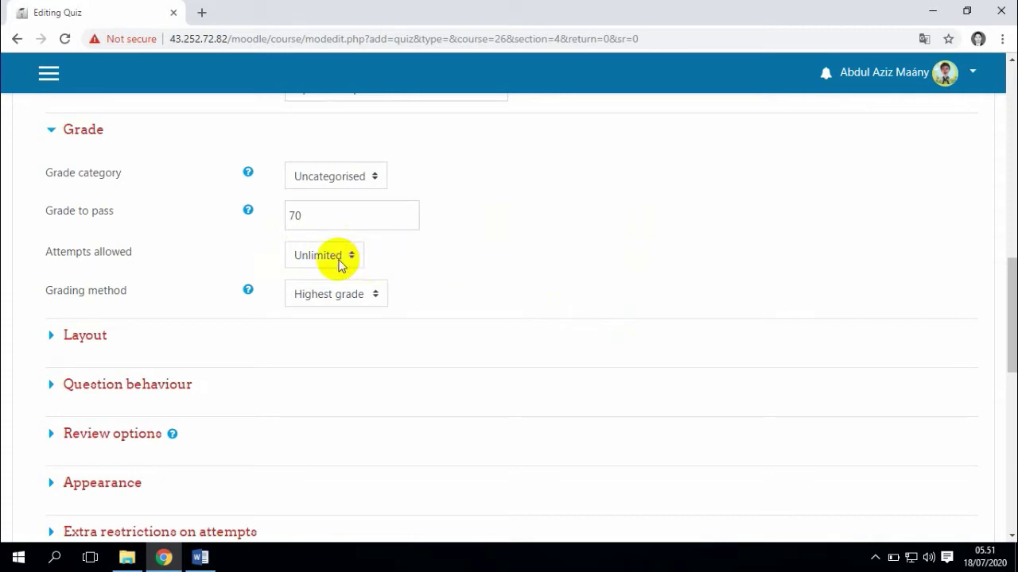
Limit the number of attempts allowed on the quiz to 1.
left_click(309, 261)
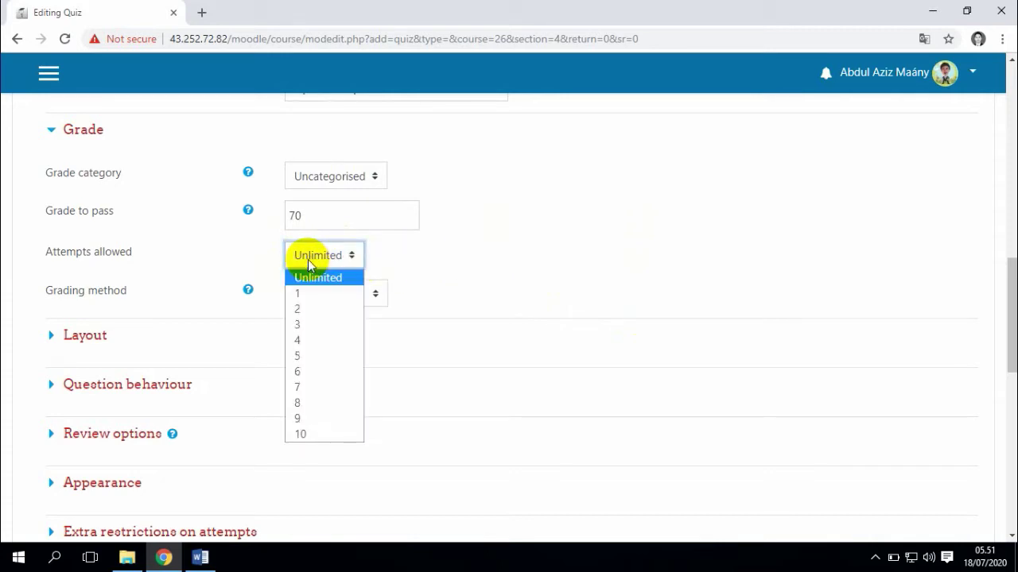
left_click(411, 255)
left_click(302, 261)
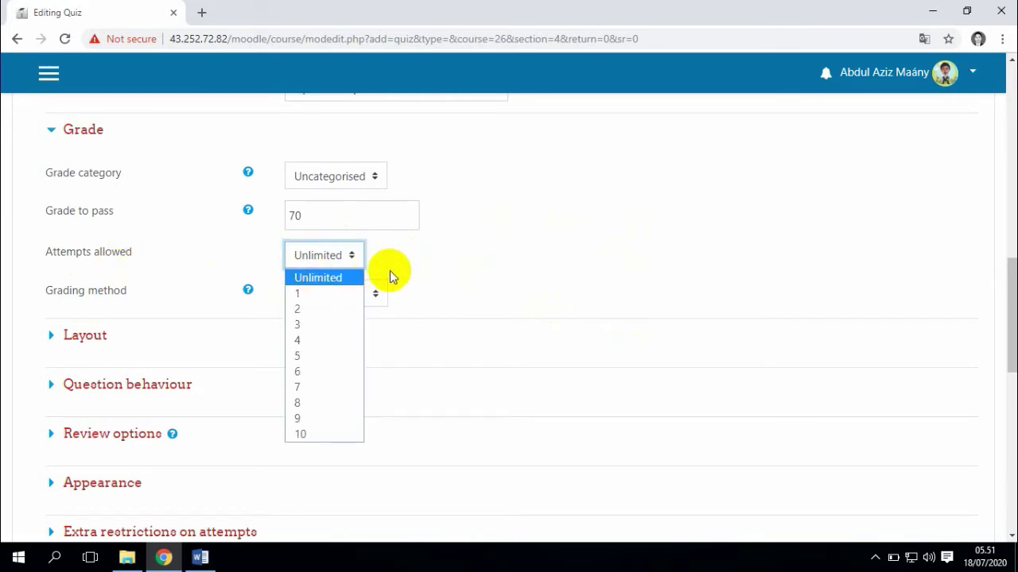
left_click(314, 293)
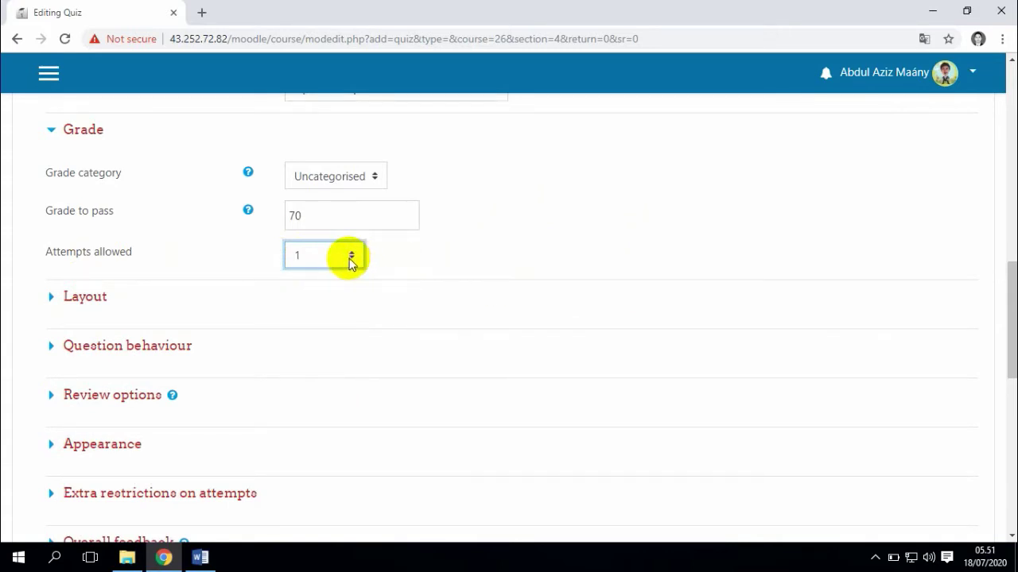
Examine the quiz's Question behaviour settings for shuffling within questions and how questions behave.
scroll(345, 264, "down", 1)
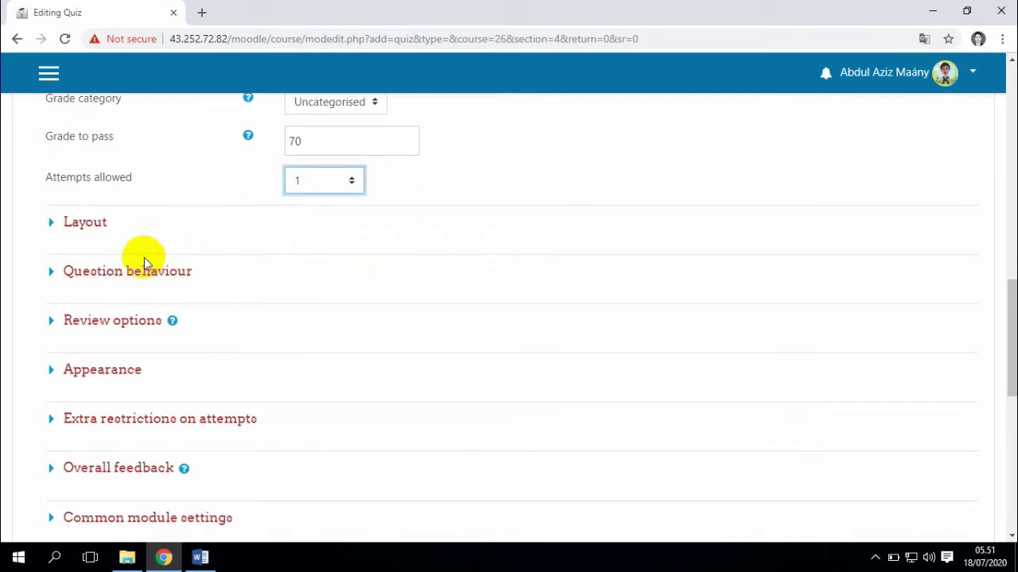
left_click(47, 230)
left_click(49, 233)
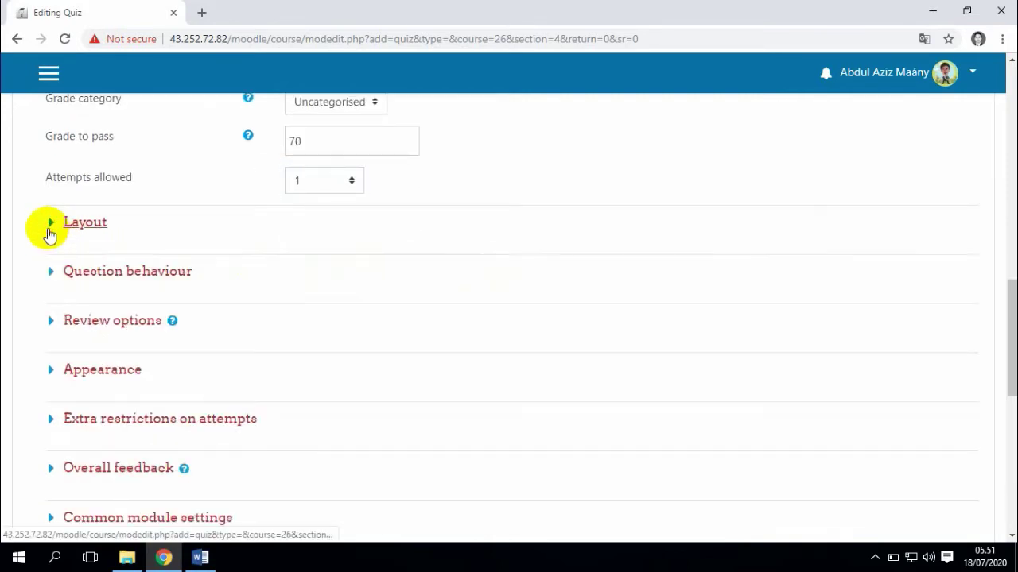
scroll(50, 233, "down", 1)
left_click(52, 207)
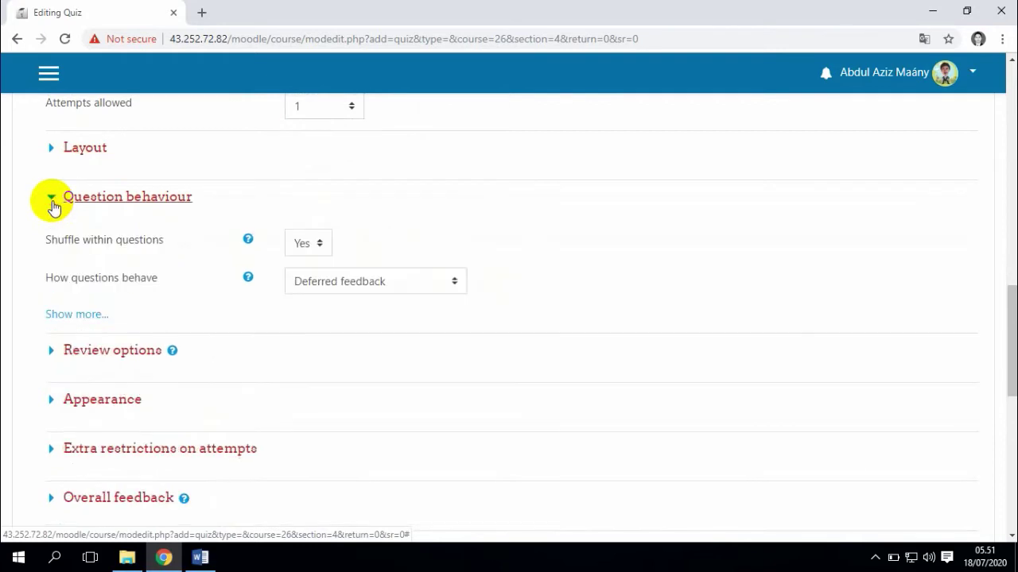
left_click(52, 207)
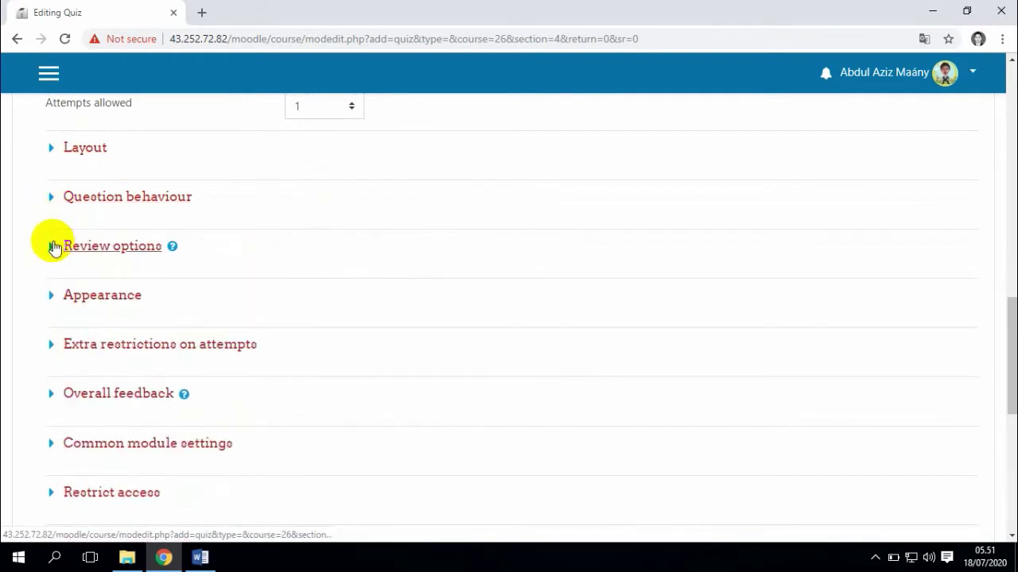
left_click(54, 200)
left_click(54, 201)
left_click(52, 200)
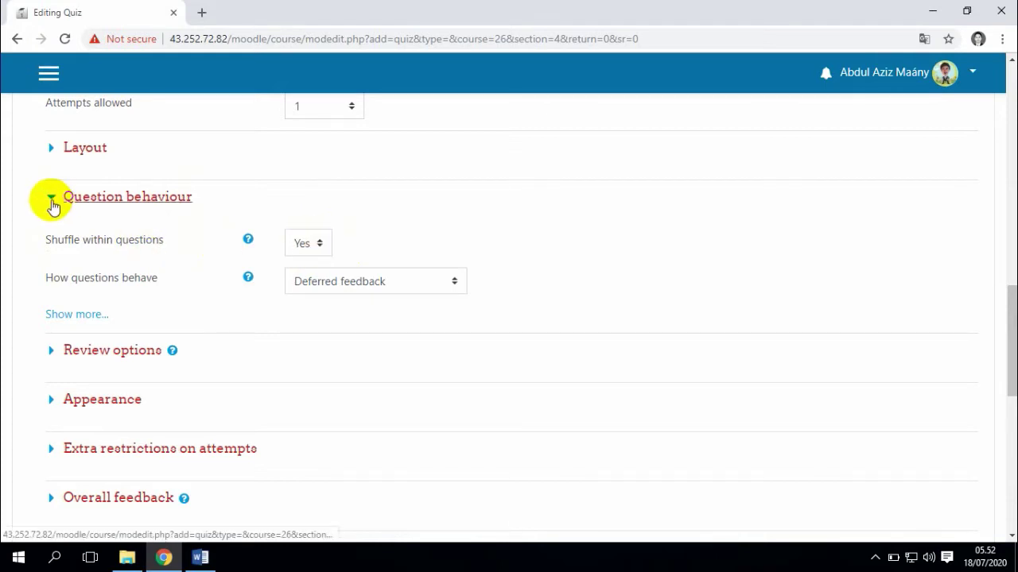
left_click(52, 204)
Clear the Whether correct and Marks review options for immediately after the attempt, while the quiz is open, and after it closes.
left_click(51, 247)
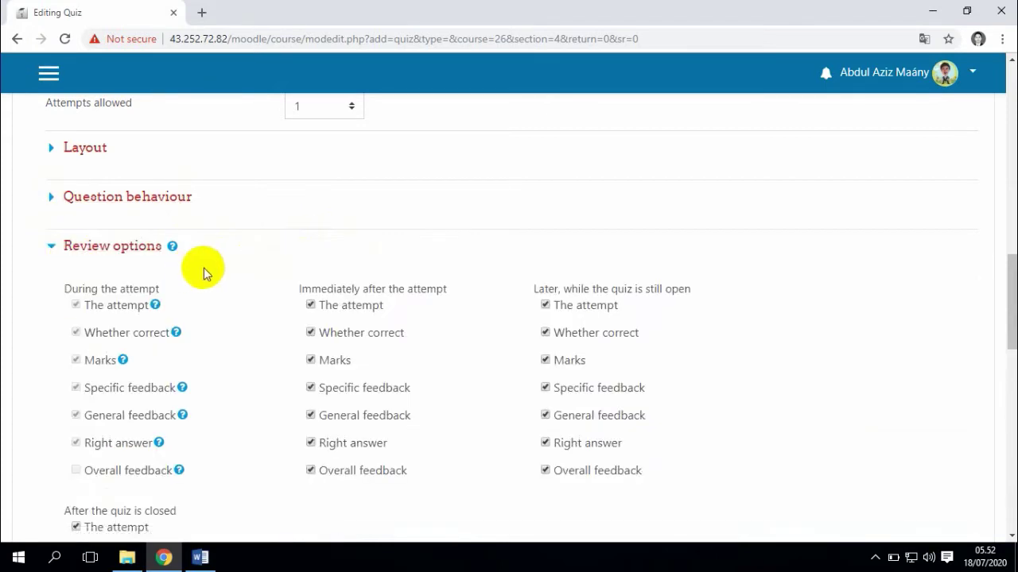
scroll(205, 270, "down", 2)
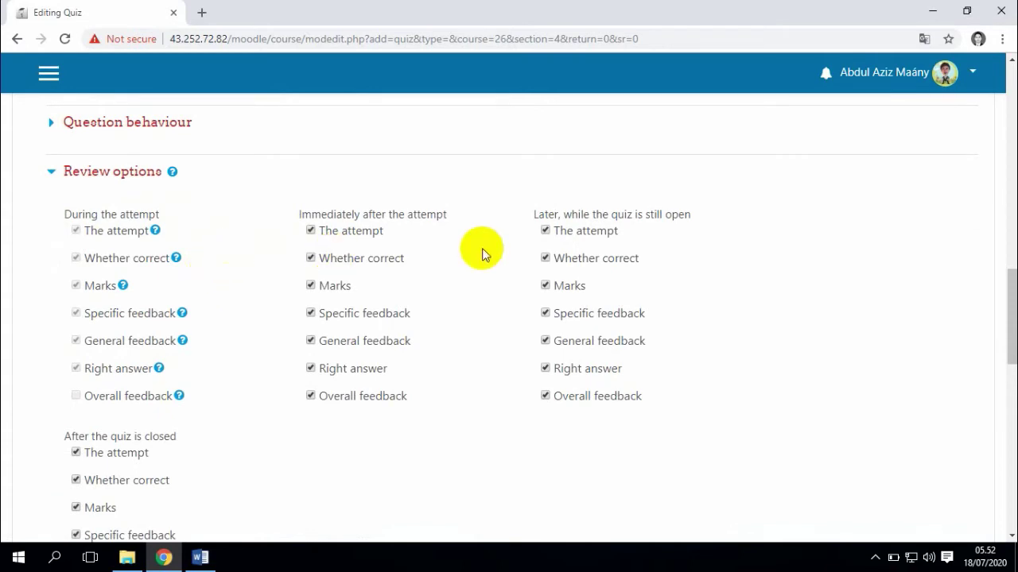
scroll(473, 248, "down", 2)
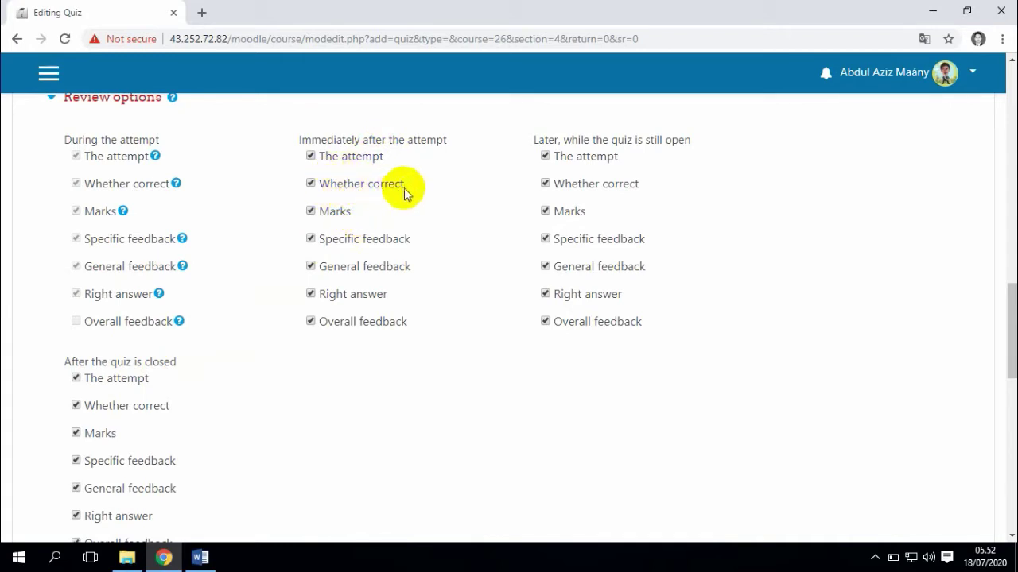
left_click(338, 189)
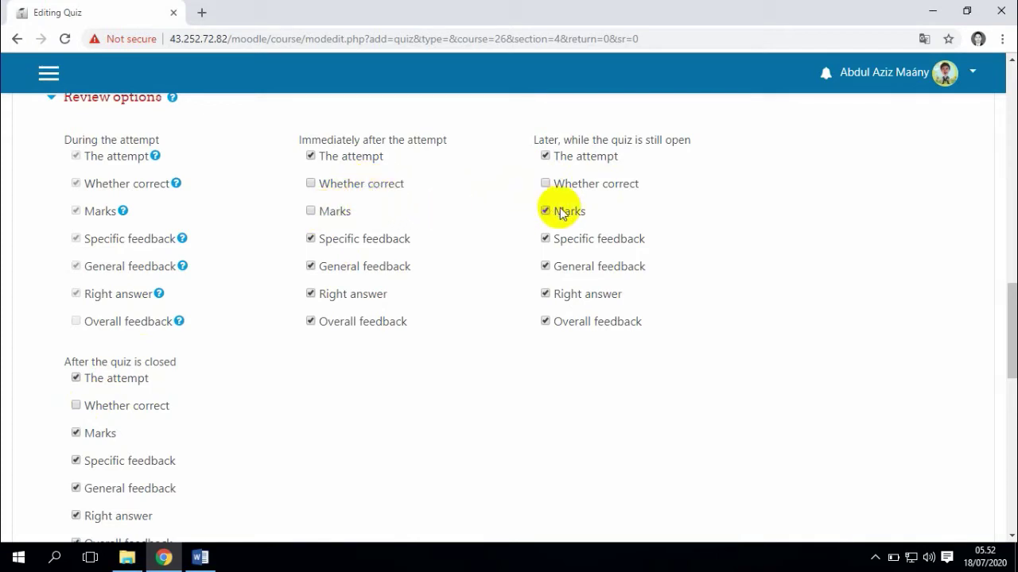
left_click(546, 211)
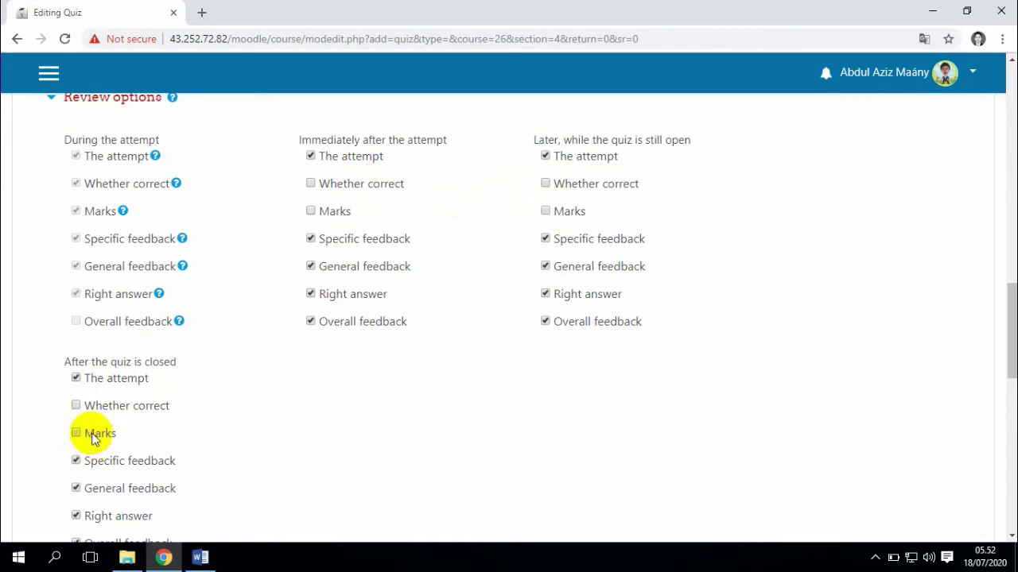
Re-enable the Marks and Whether correct review options for all three periods following the attempt.
left_click(318, 211)
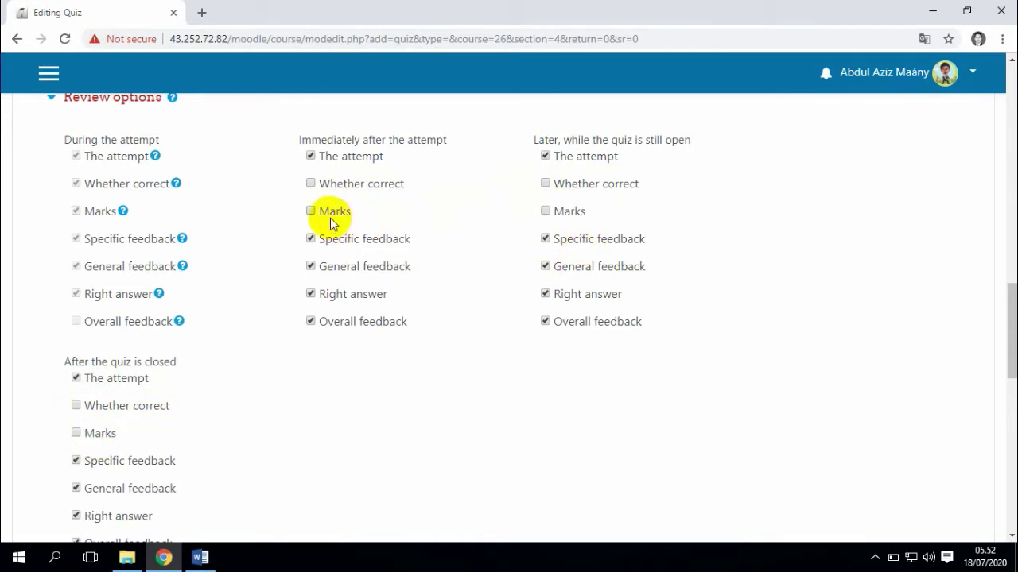
left_click(557, 218)
left_click(107, 432)
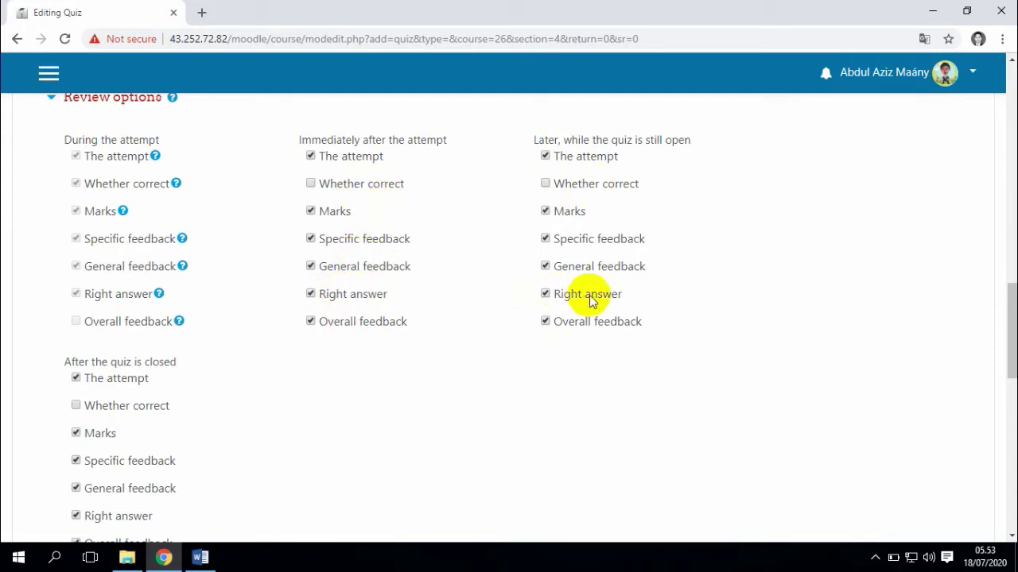
left_click(355, 184)
left_click(554, 183)
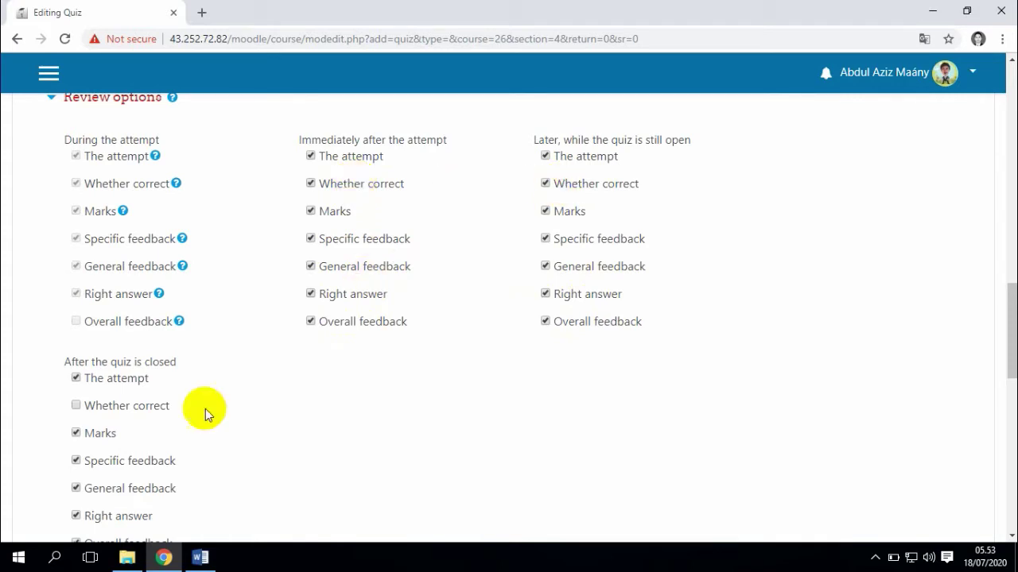
left_click(129, 407)
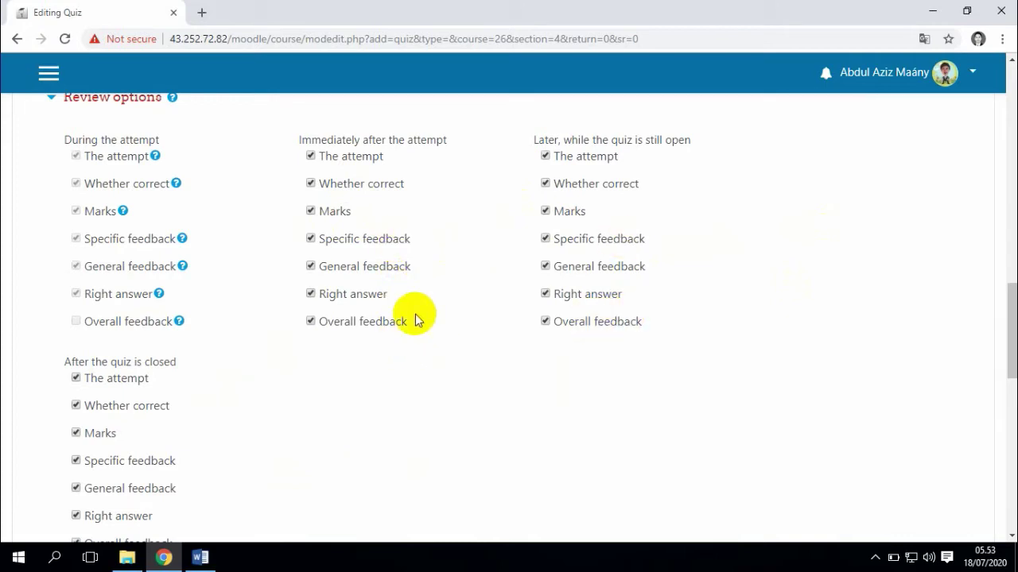
Set the decimal places in grades to 0 in the quiz's Appearance settings.
scroll(368, 334, "down", 2)
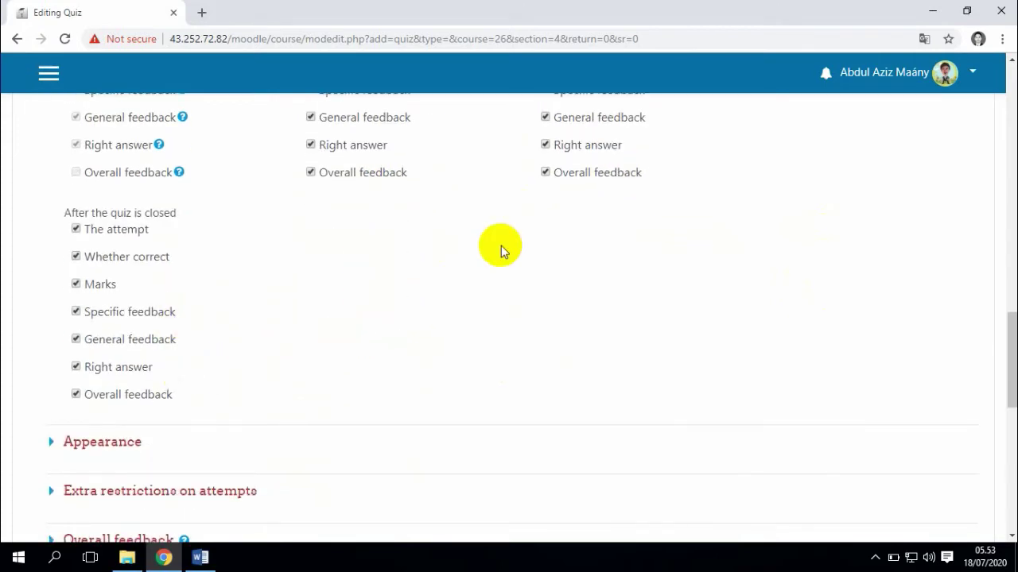
scroll(501, 246, "up", 2)
scroll(404, 271, "down", 3)
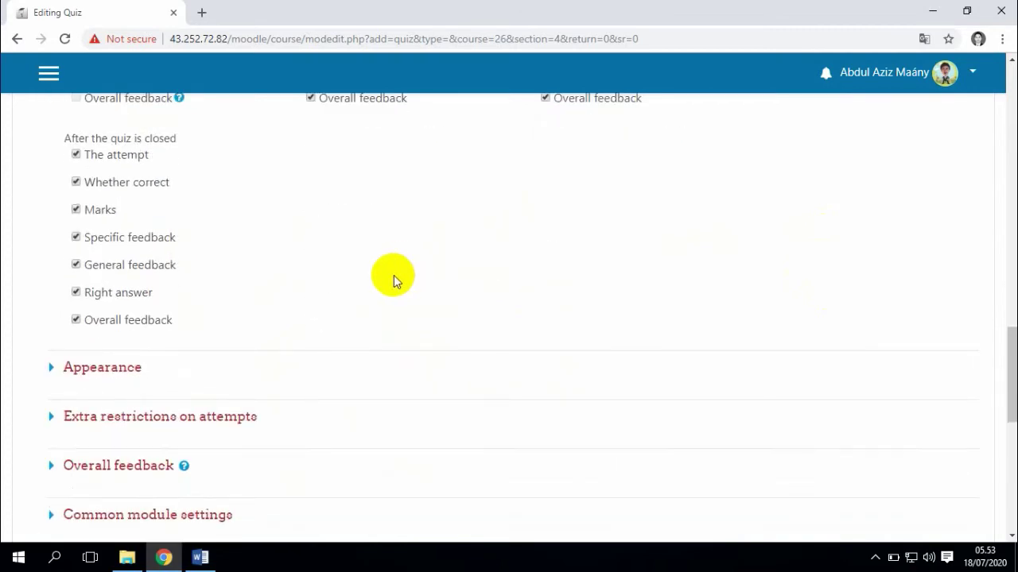
scroll(392, 276, "down", 2)
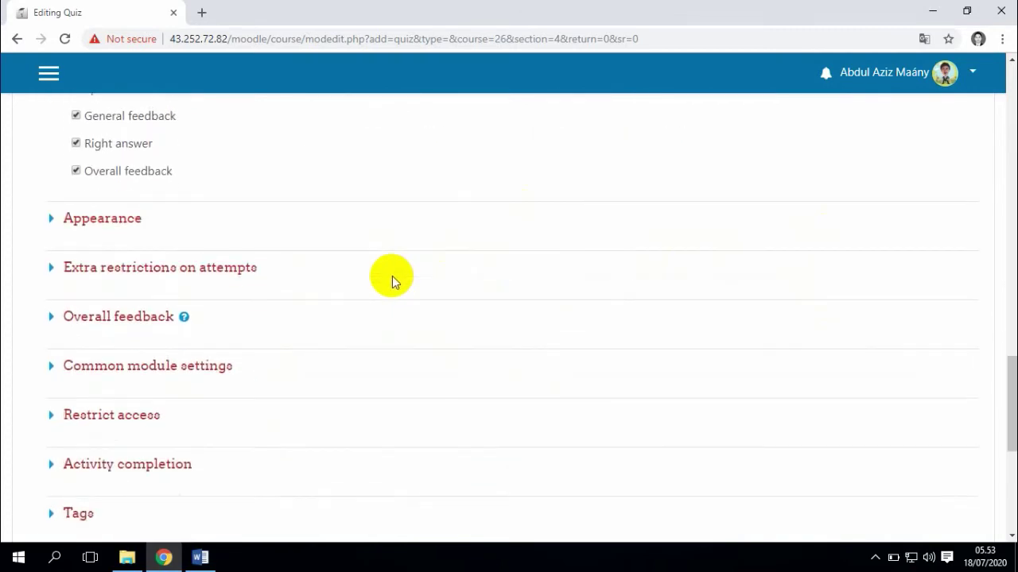
left_click(57, 226)
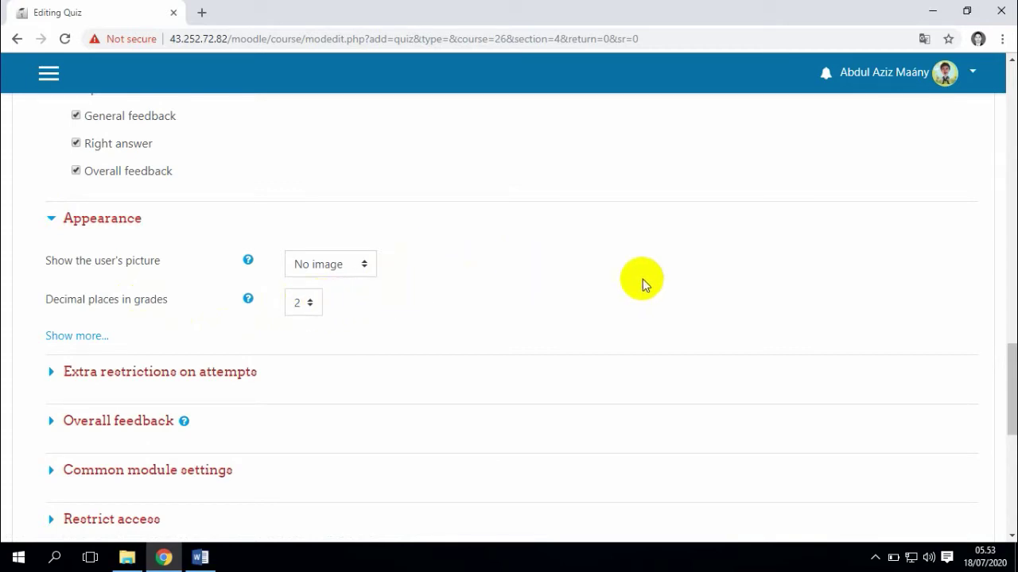
left_click(305, 312)
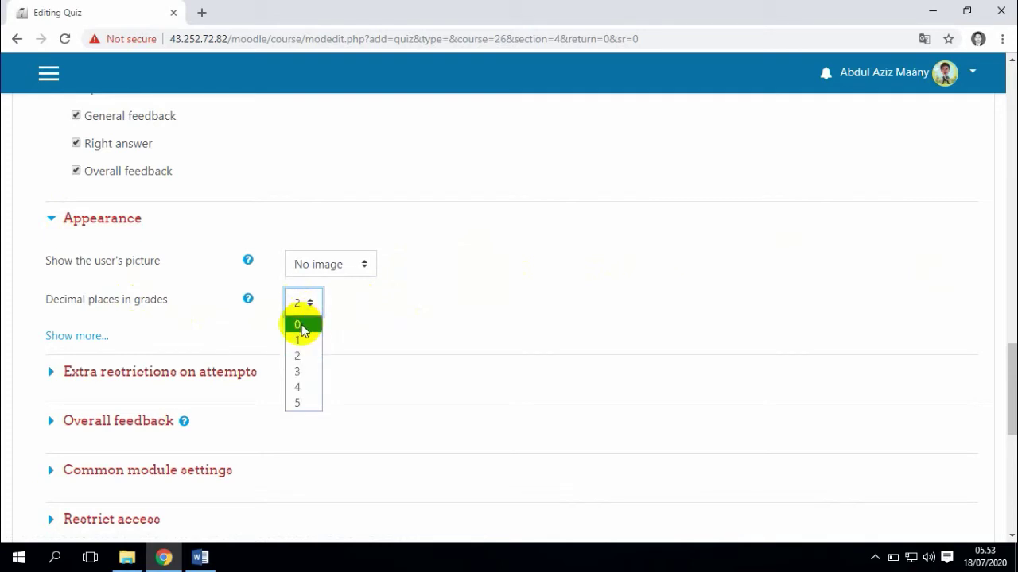
left_click(302, 326)
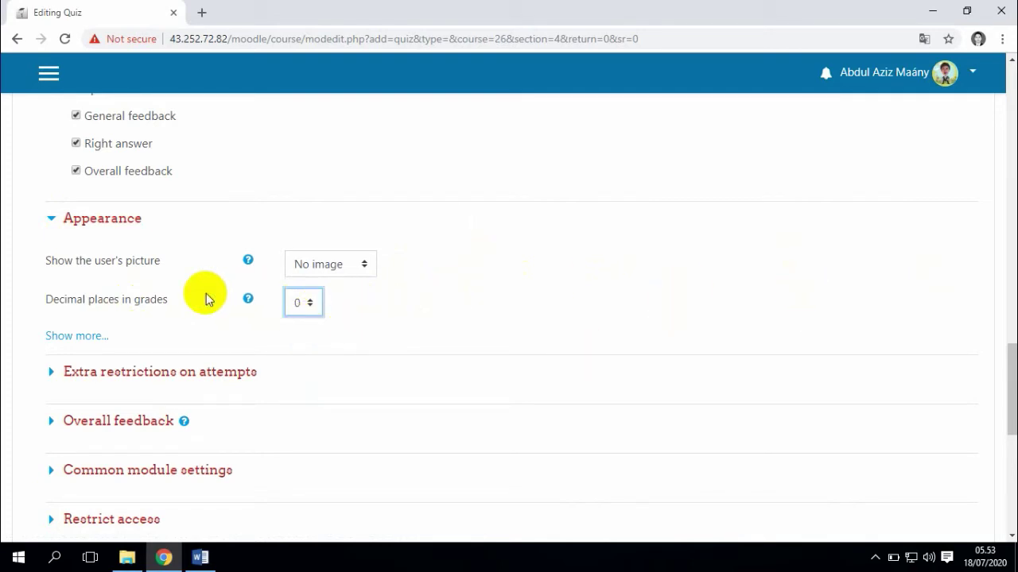
left_click(57, 226)
Review the password requirement in the quiz's Extra restrictions on attempts, leaving the password blank.
scroll(65, 231, "down", 1)
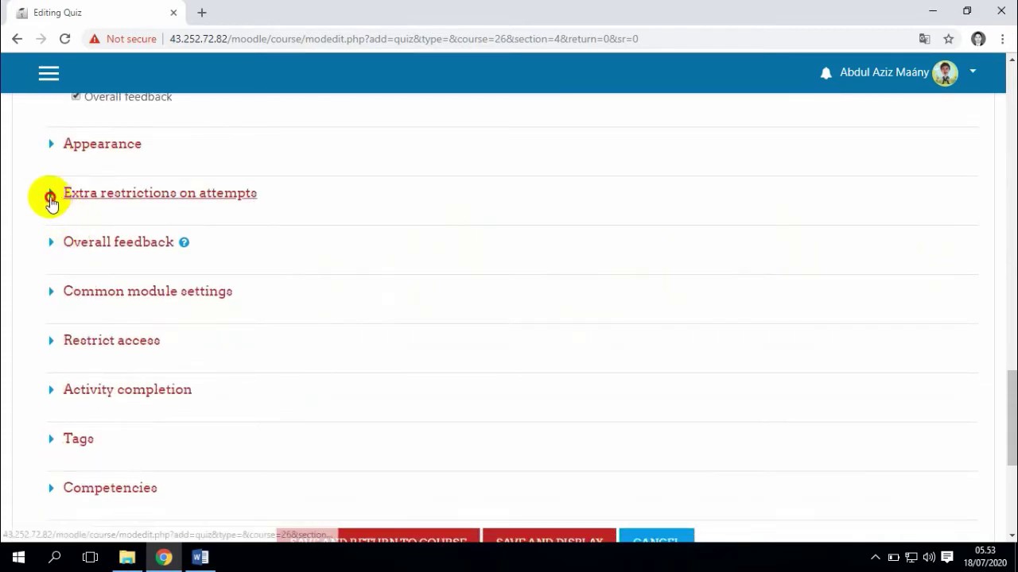
left_click(48, 197)
left_click(48, 197)
left_click(50, 195)
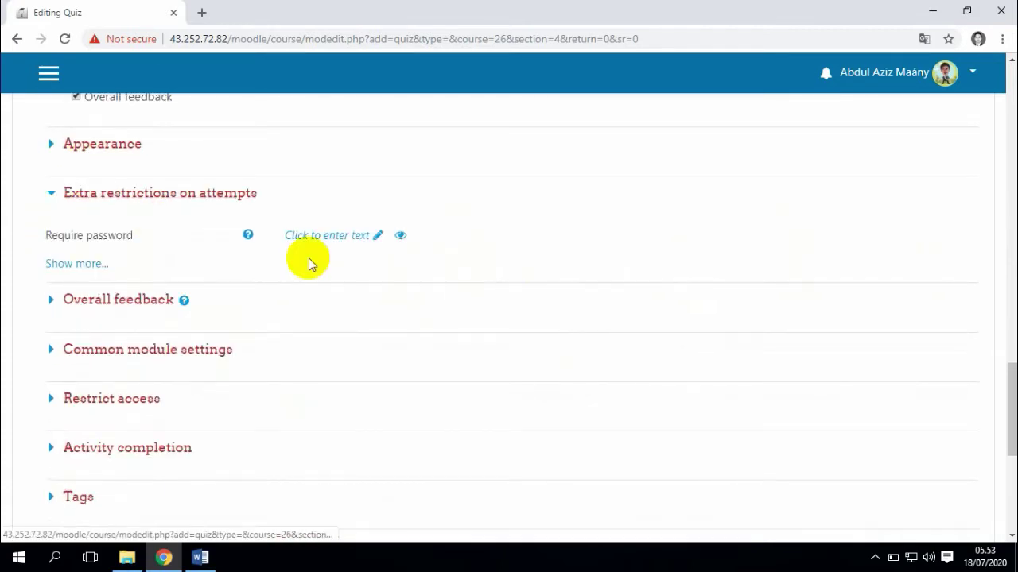
left_click(377, 237)
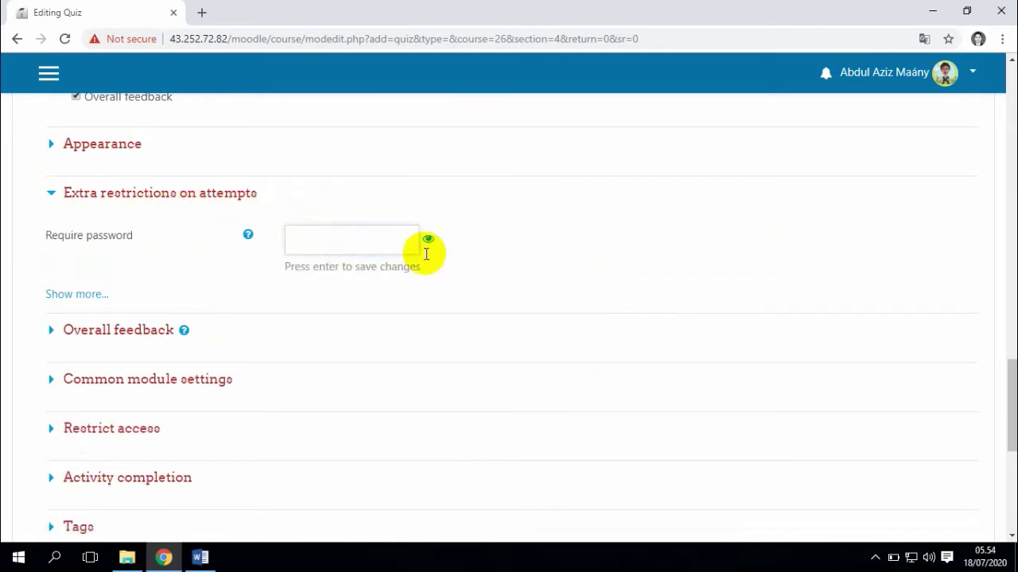
left_click(46, 200)
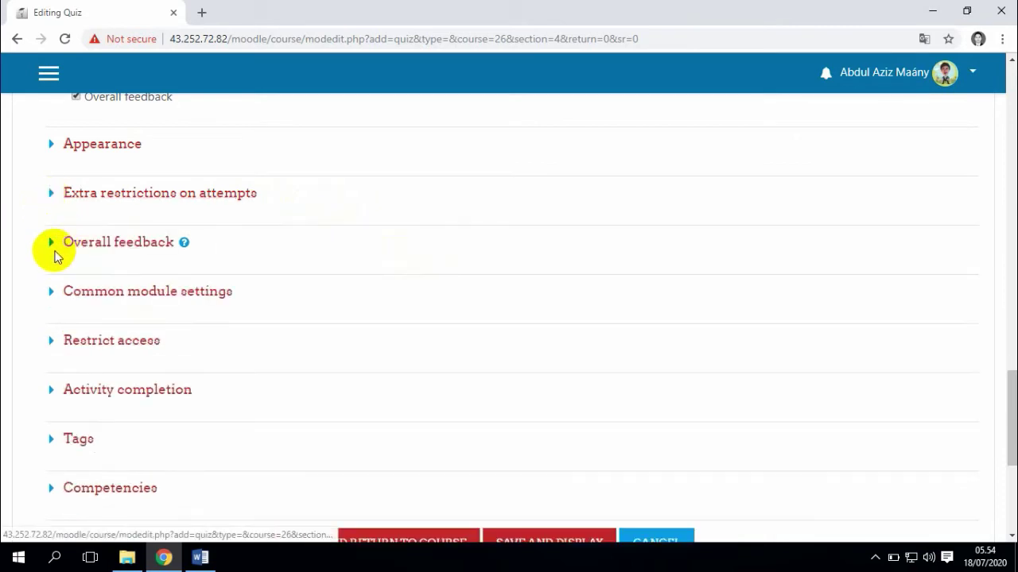
Check the completion tracking and expected completion date options in the quiz's Activity completion settings.
scroll(182, 313, "down", 1)
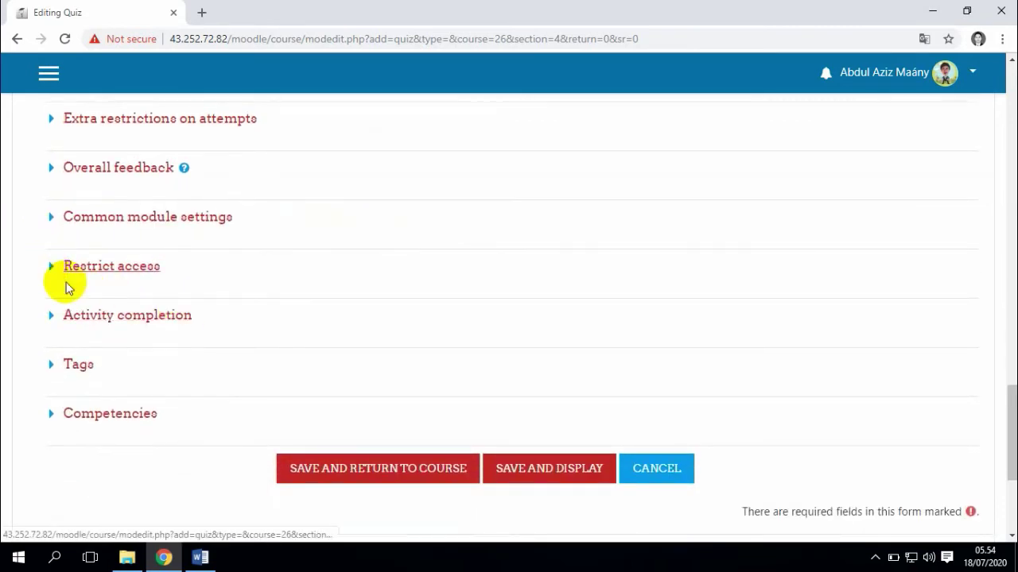
left_click(52, 316)
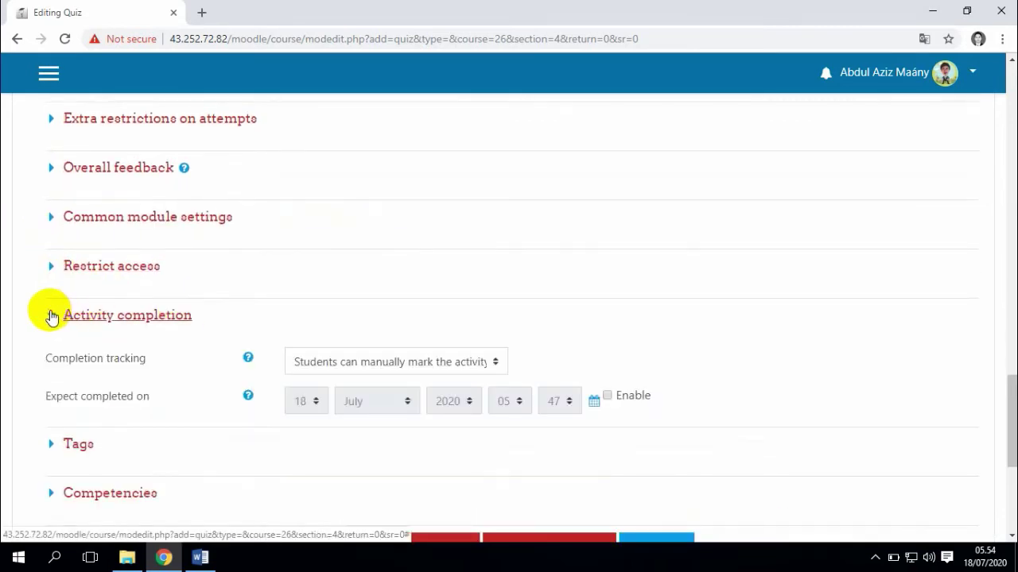
left_click(51, 317)
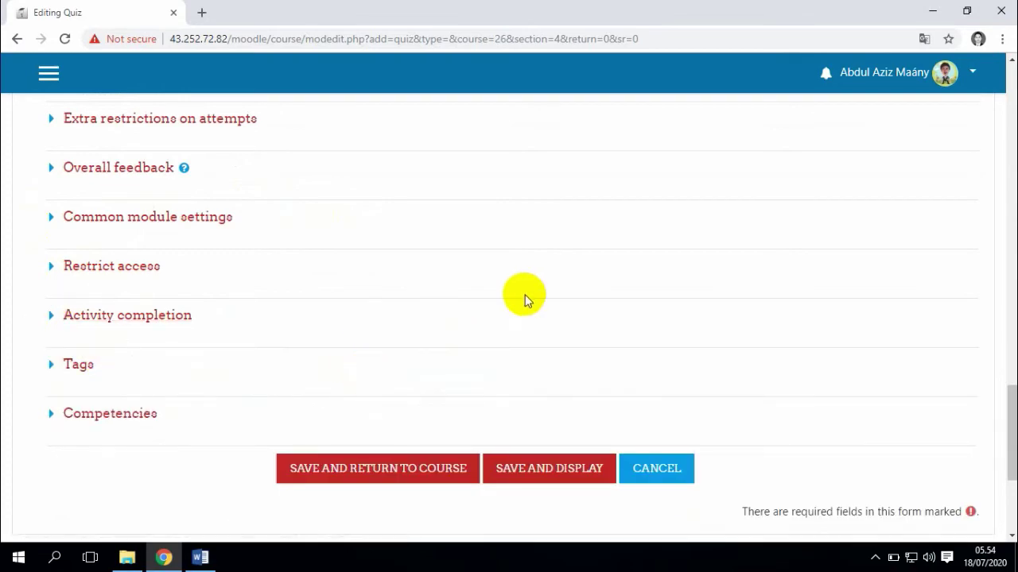
Try to save and display the quiz, and change its grade to pass to 0.
left_click(557, 471)
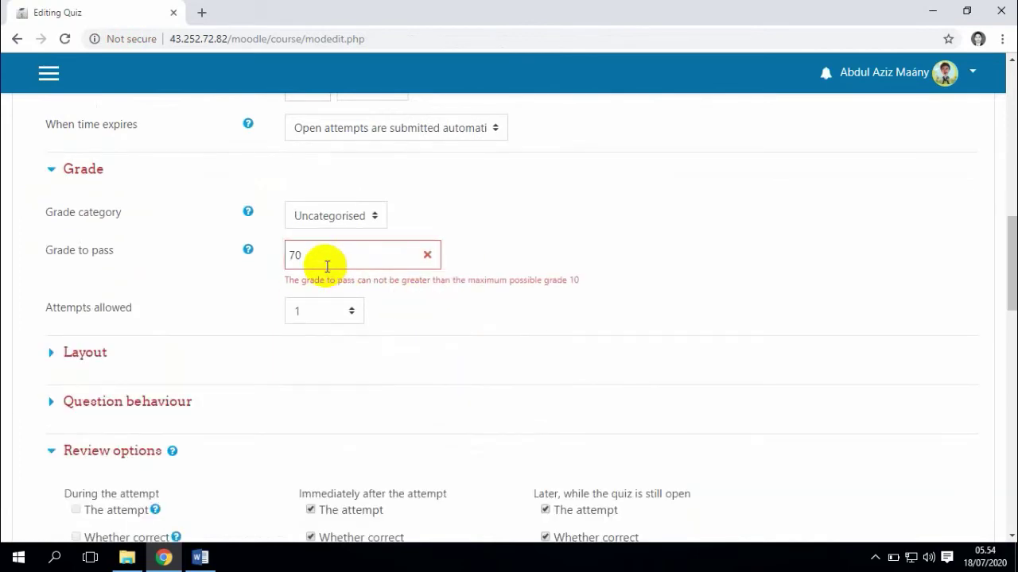
scroll(334, 287, "up", 1)
left_click(343, 330)
left_click_drag(344, 329, 272, 338)
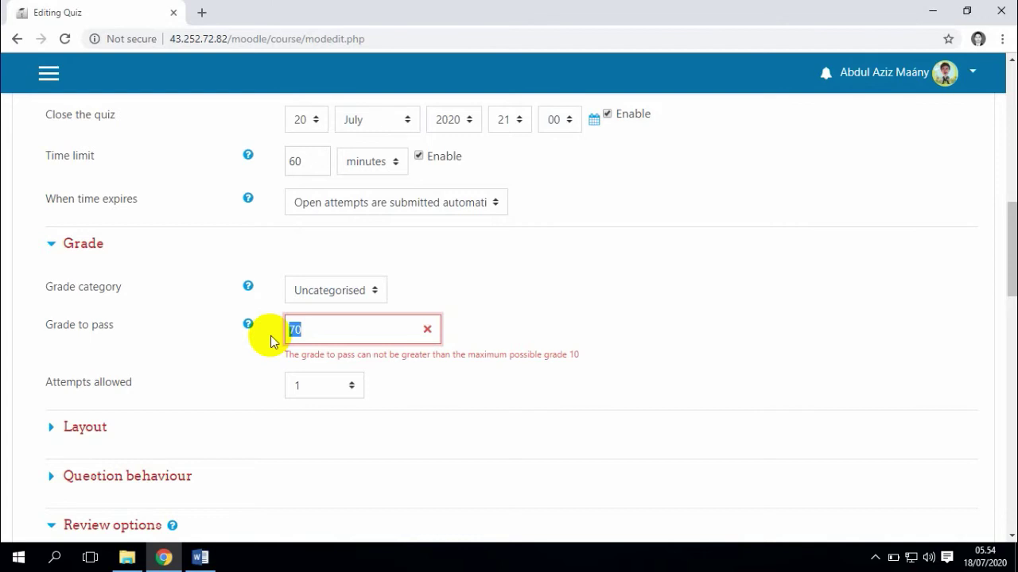
type("0")
left_click(523, 331)
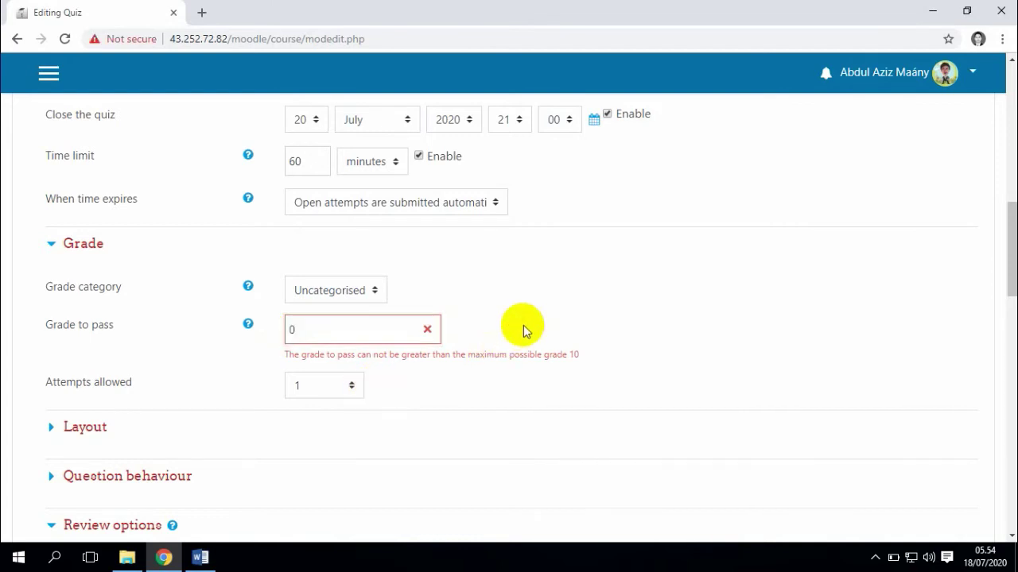
Save and display the Penilaian Harian Musik Ansambel quiz, and open it for editing its questions.
scroll(493, 341, "down", 5)
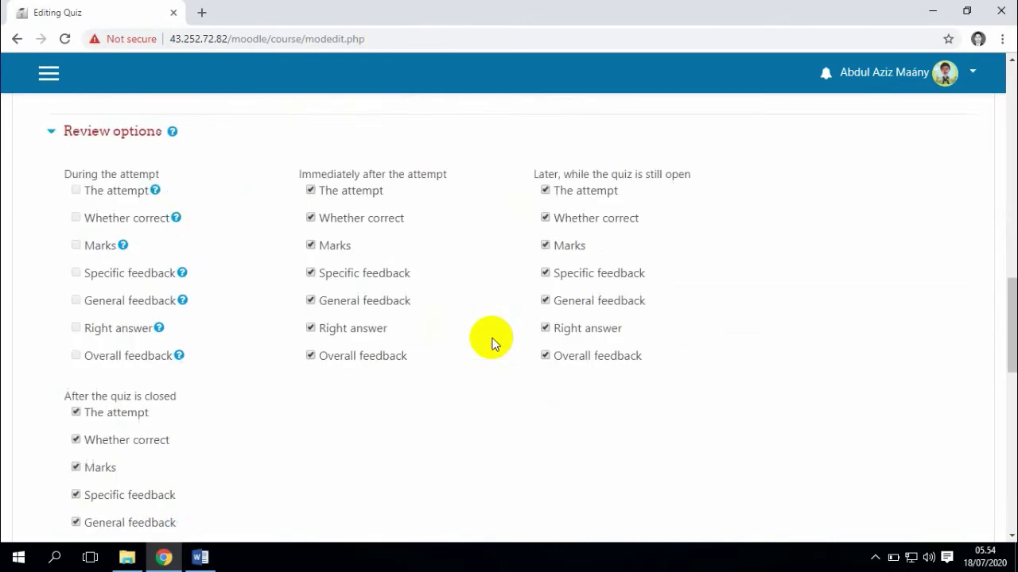
scroll(491, 341, "down", 10)
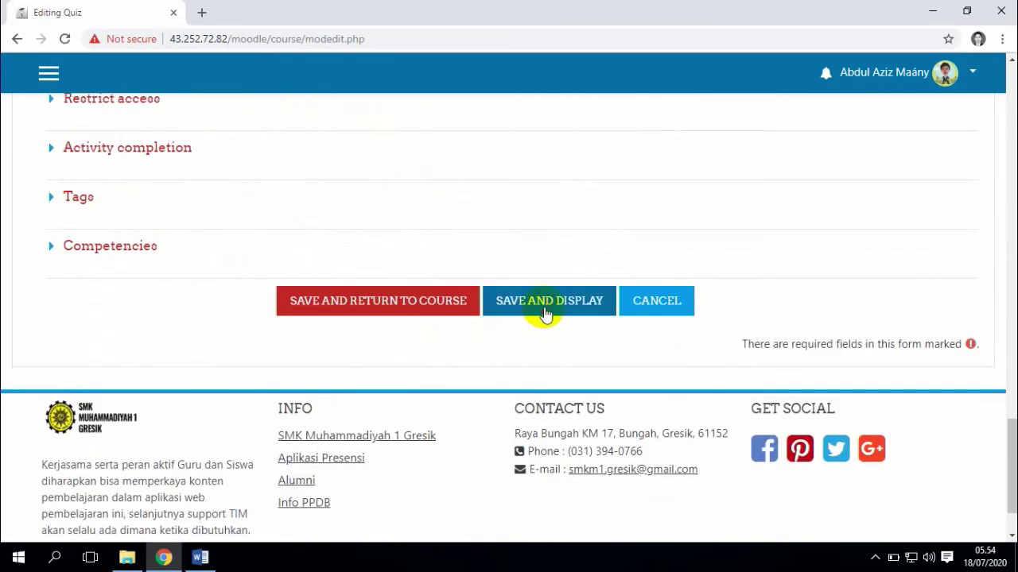
left_click(545, 312)
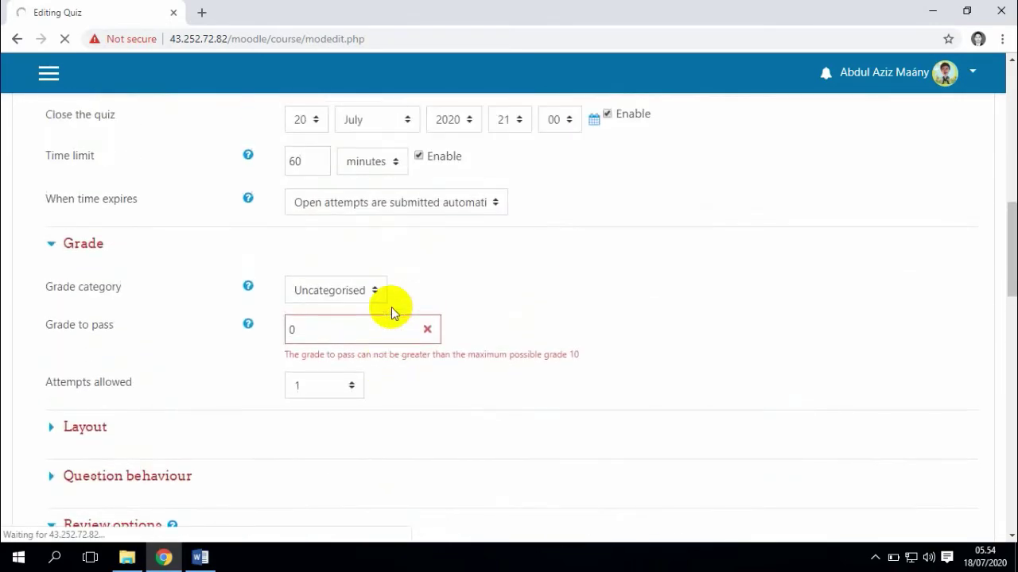
scroll(390, 306, "down", 3)
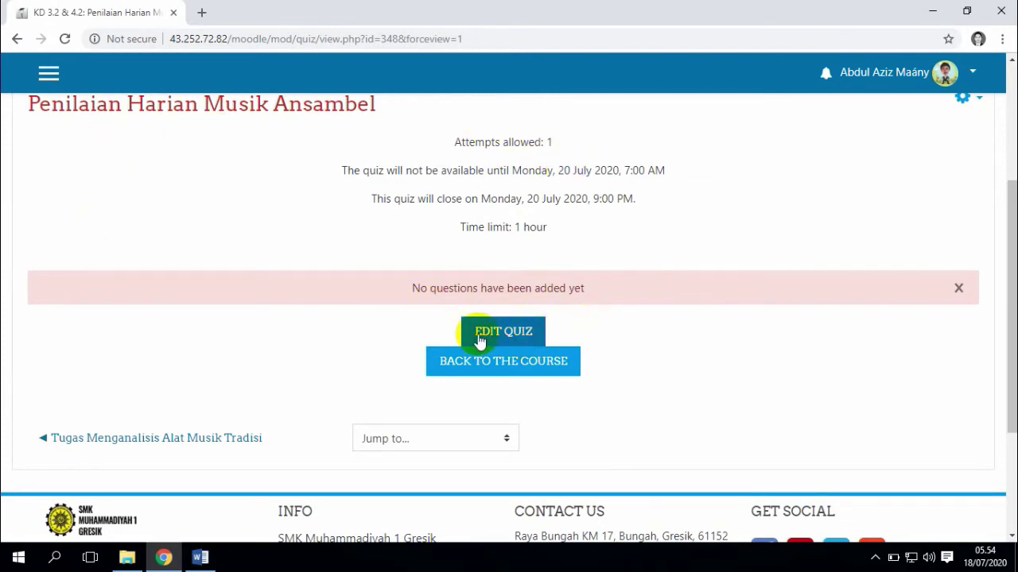
left_click(515, 335)
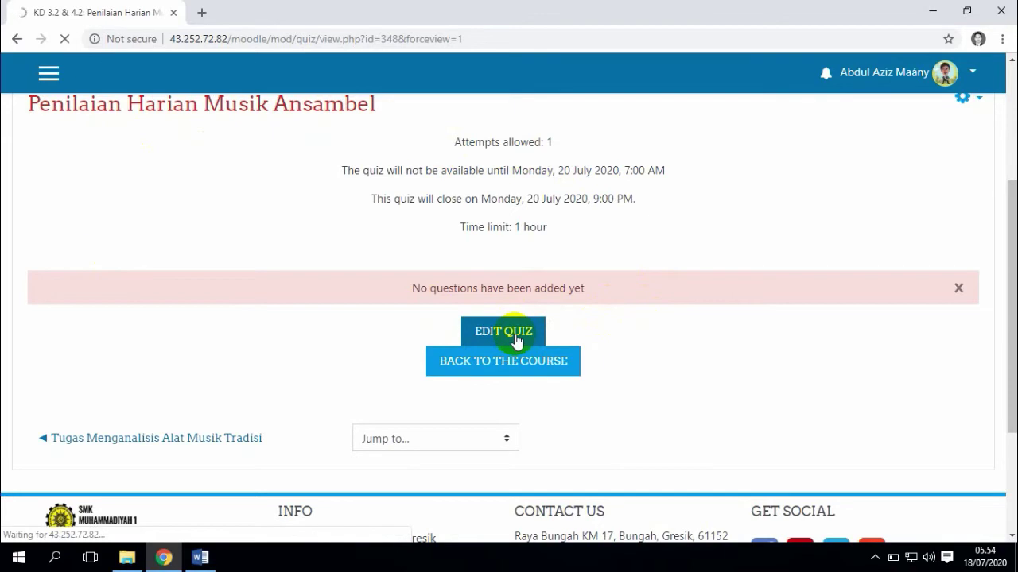
Set the quiz's maximum grade to 100, save it, and turn on question shuffling.
scroll(546, 345, "down", 1)
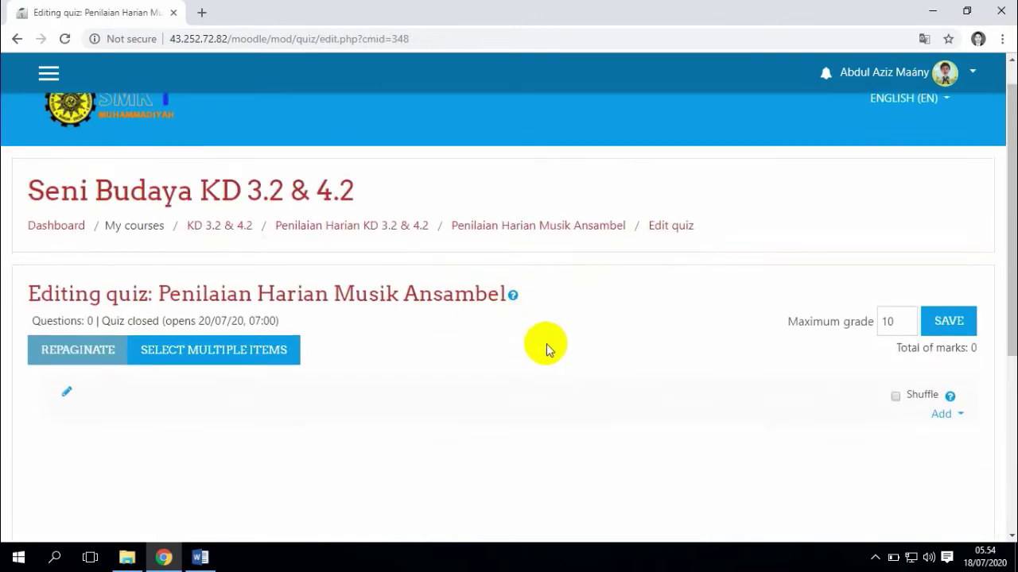
scroll(546, 344, "down", 1)
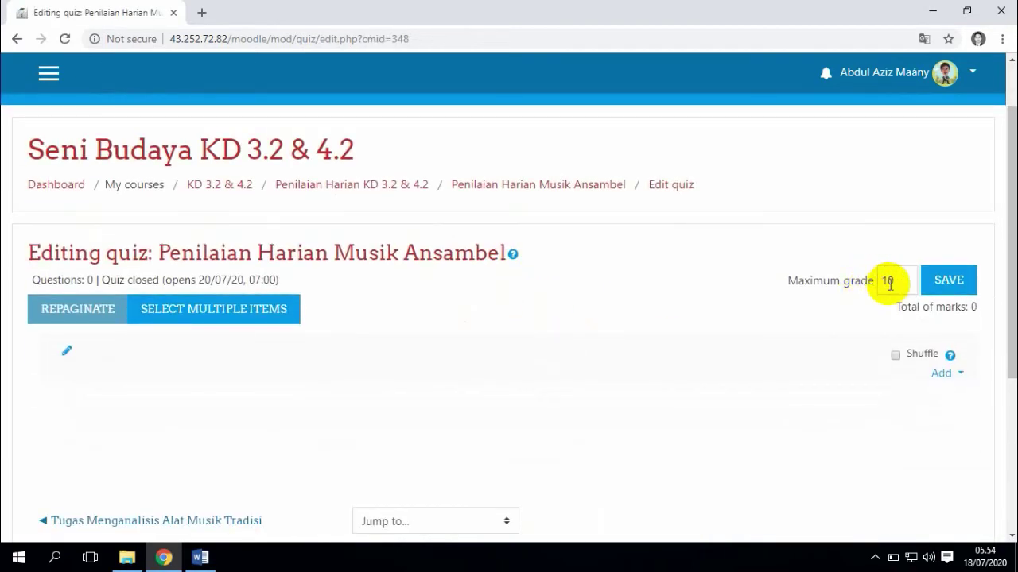
left_click(897, 282)
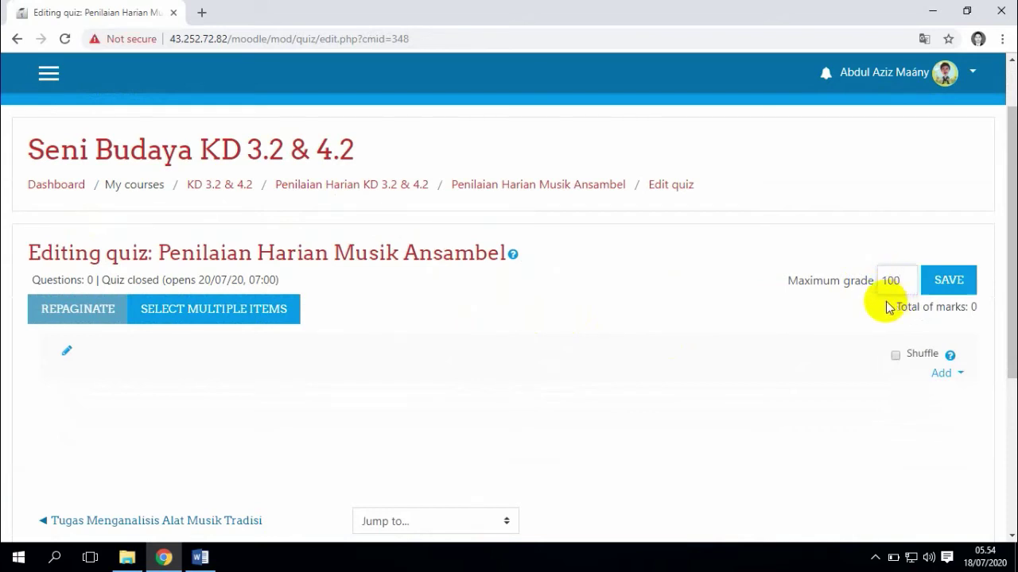
left_click(951, 282)
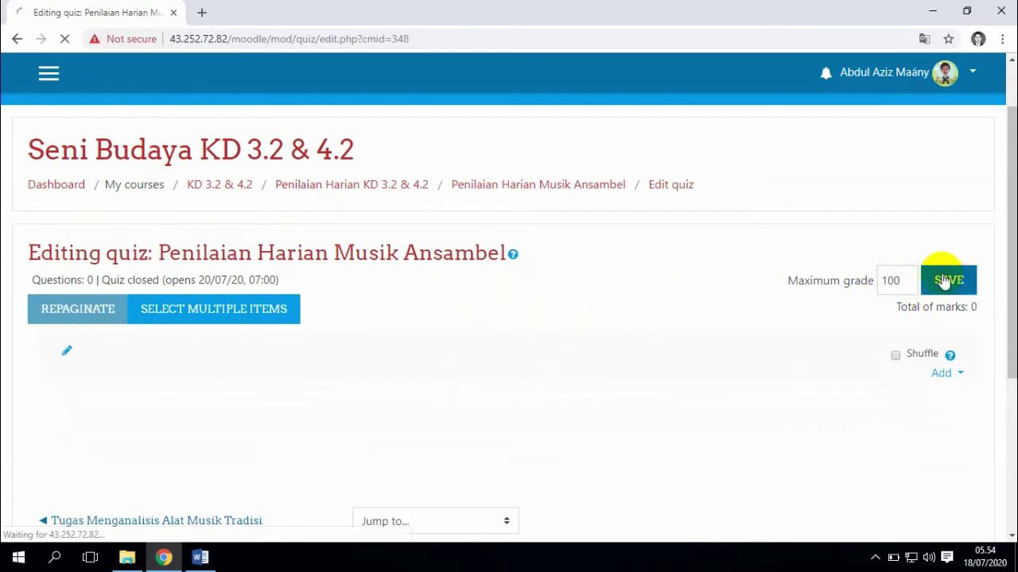
scroll(816, 328, "down", 2)
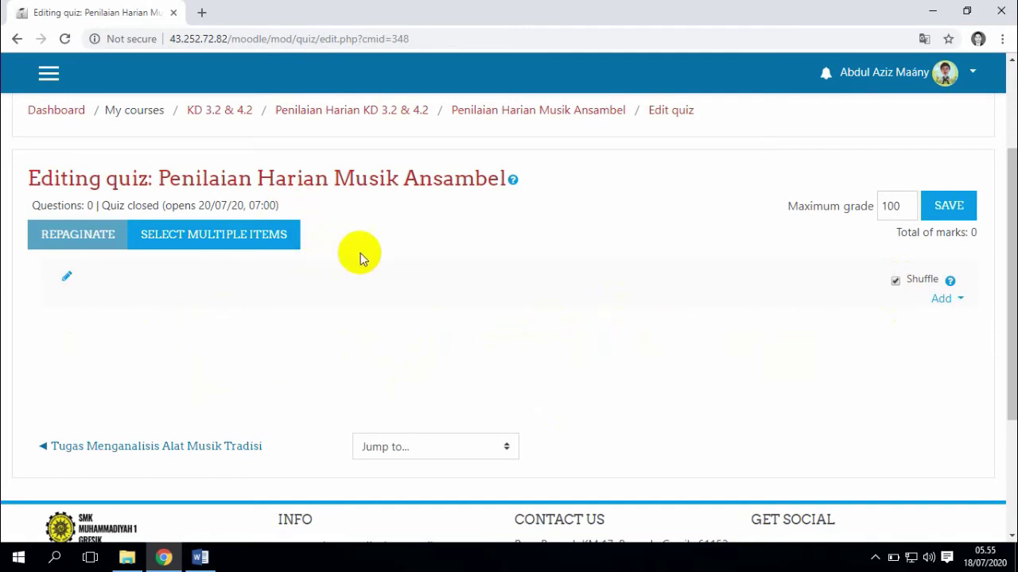
Add a new question of the Multiple choice type to the quiz, after looking through the available question types.
left_click(952, 300)
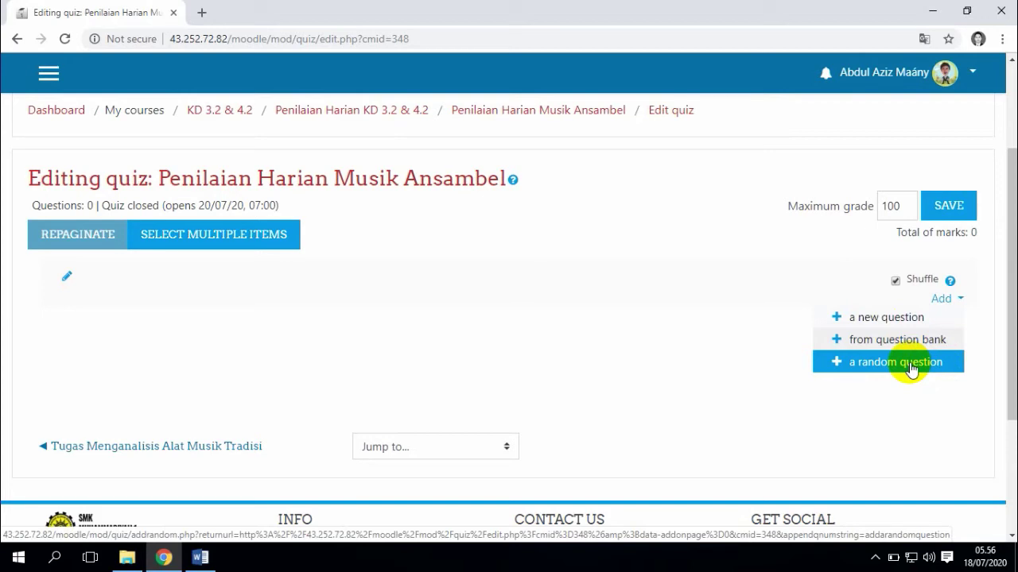
left_click(925, 319)
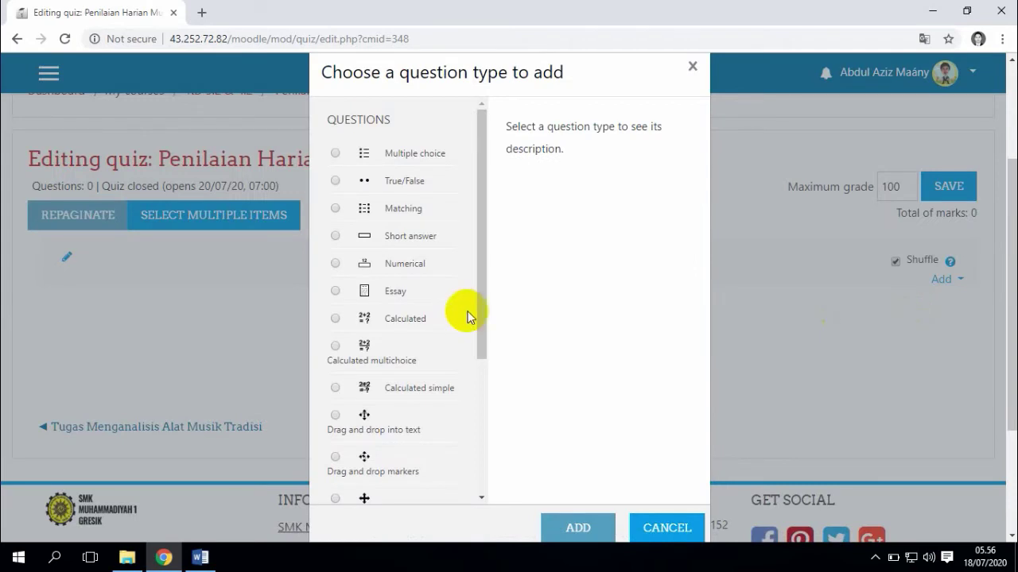
left_click_drag(480, 244, 477, 265)
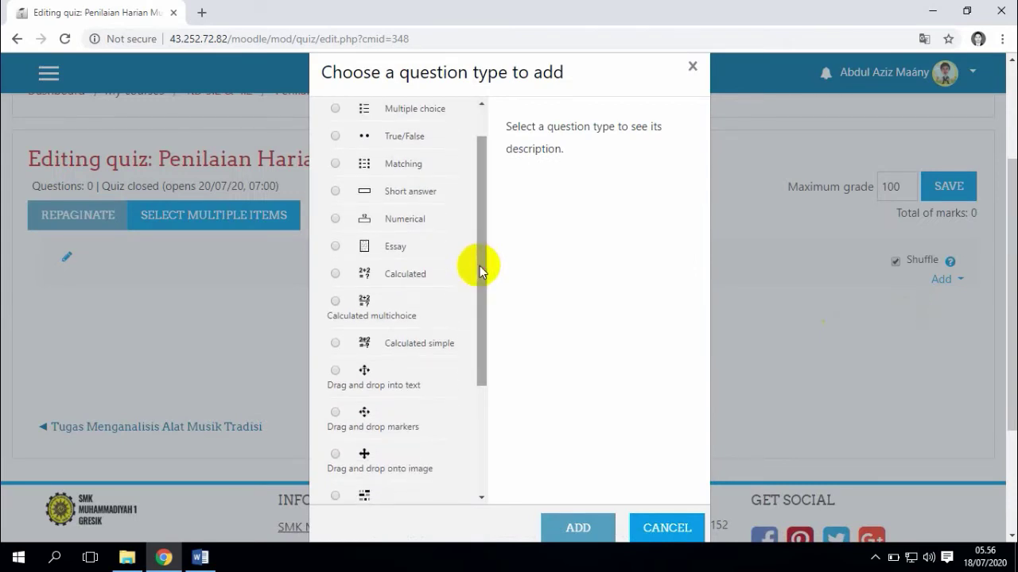
scroll(438, 263, "up", 1)
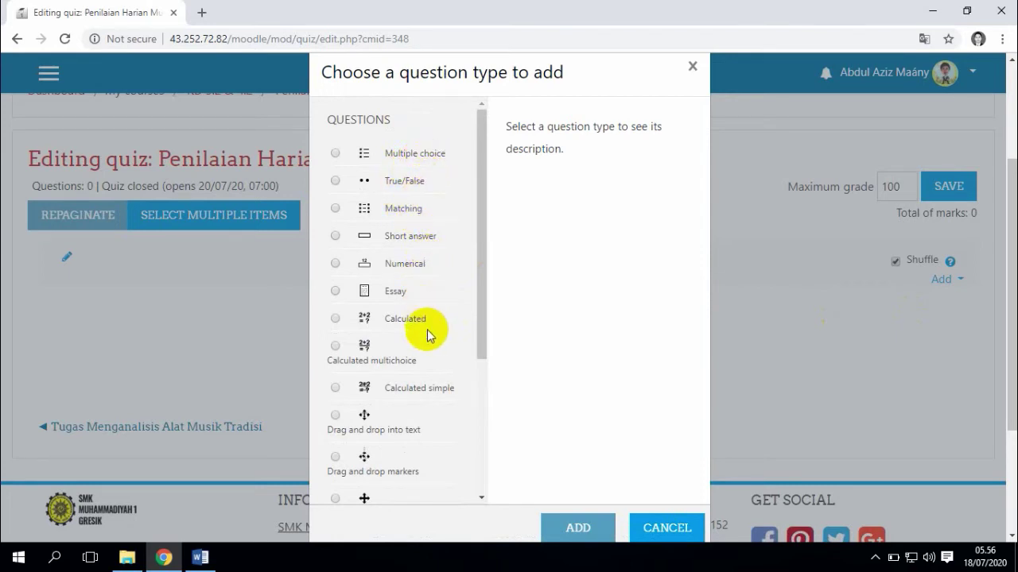
scroll(429, 342, "down", 2)
scroll(434, 354, "down", 1)
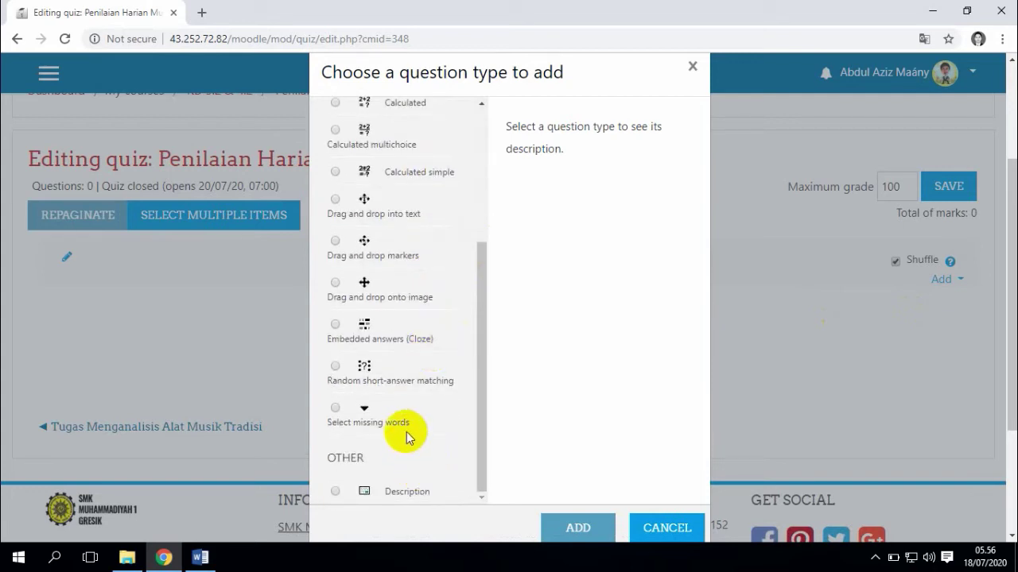
scroll(409, 420, "up", 3)
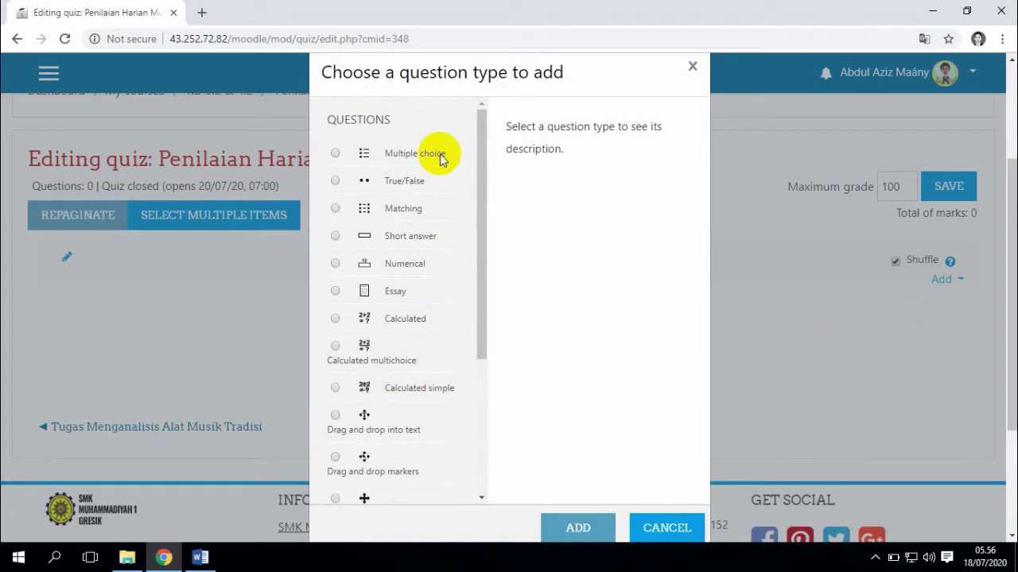
left_click(335, 153)
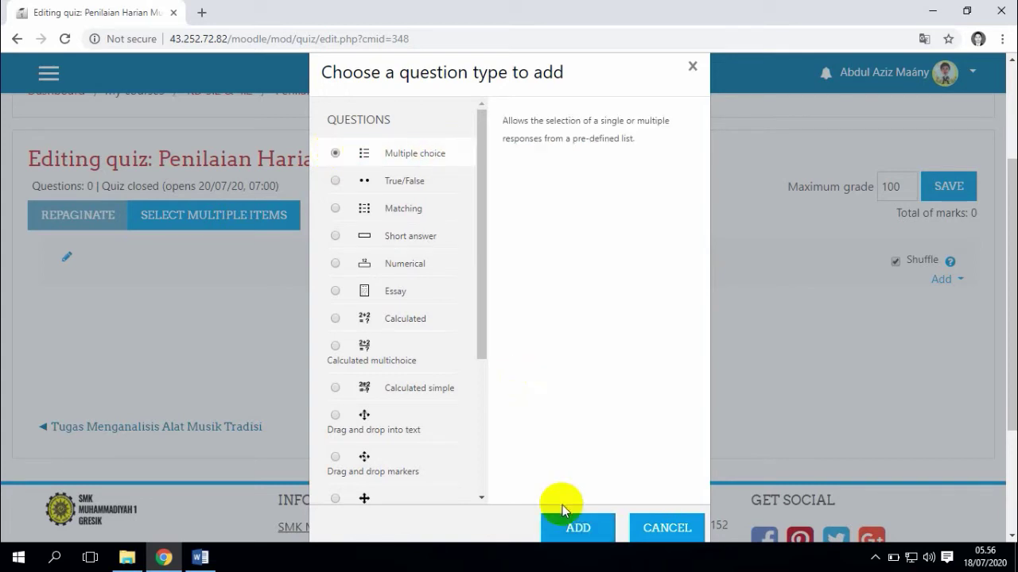
left_click(592, 535)
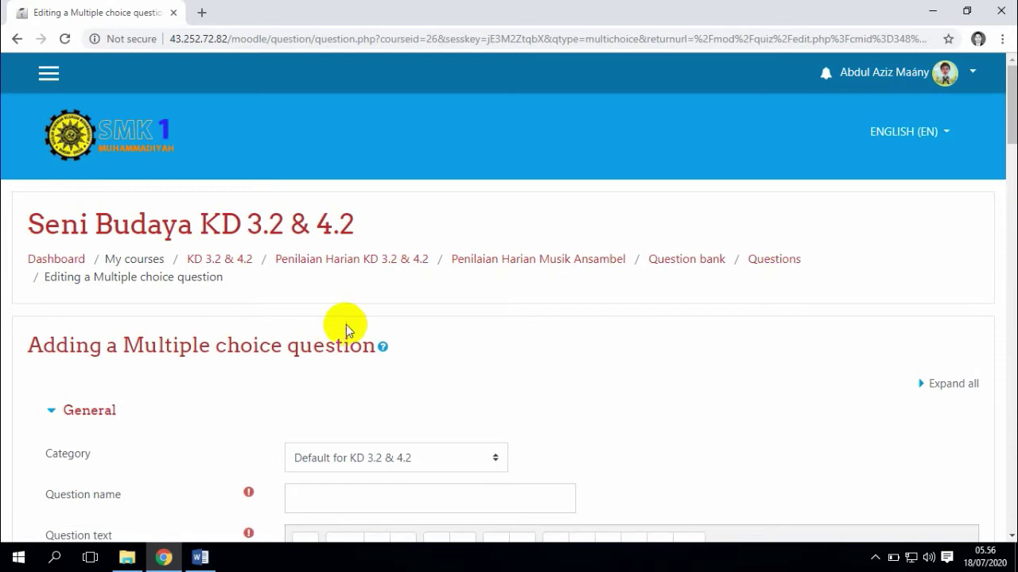
Name the multiple choice question 1 and make its question text ready for entry.
scroll(346, 324, "down", 2)
scroll(371, 326, "down", 1)
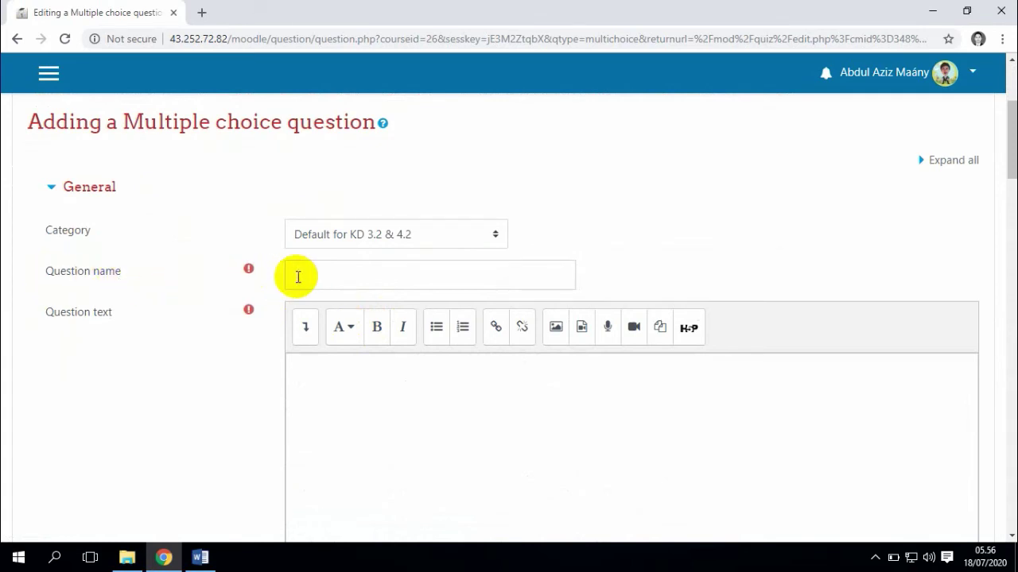
left_click(297, 276)
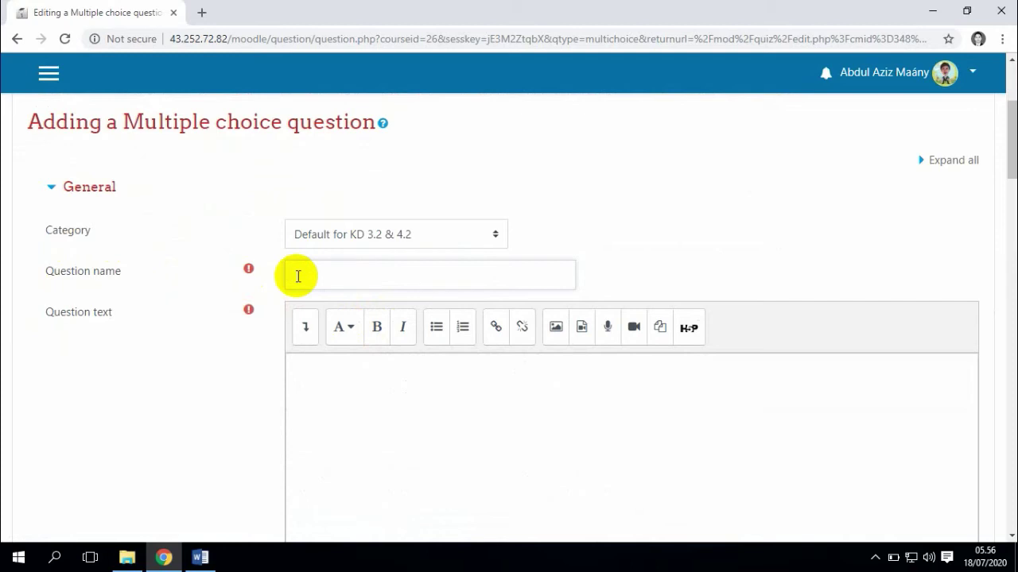
type("1")
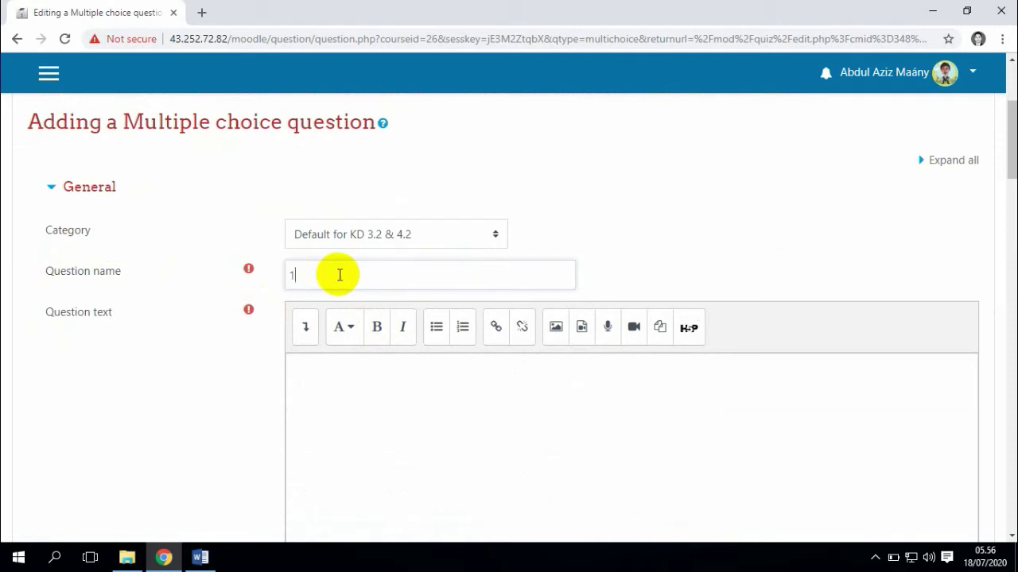
scroll(373, 352, "down", 2)
left_click(384, 309)
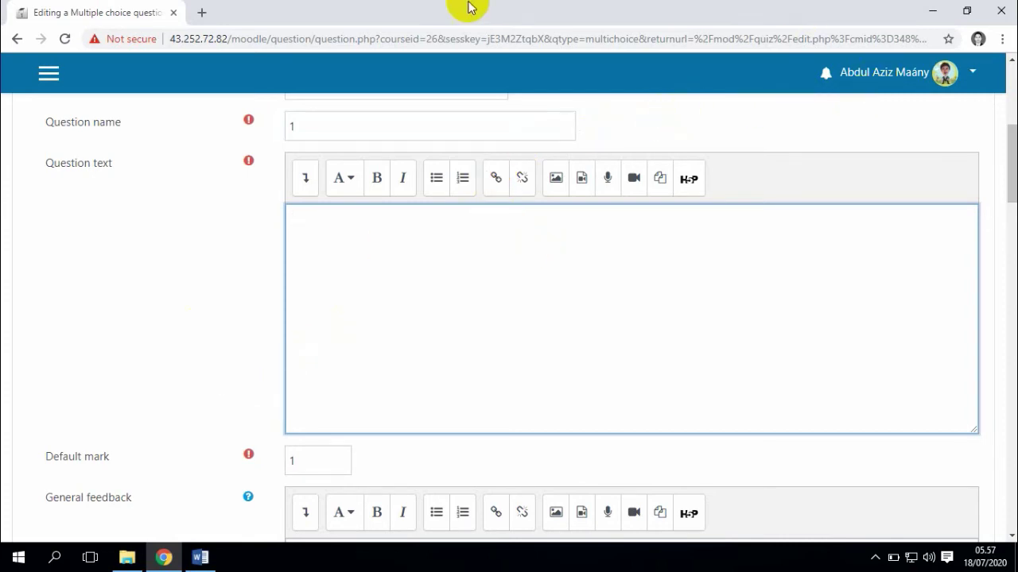
Restore down the browser window and resize it to about half the screen width at full height.
left_click(965, 11)
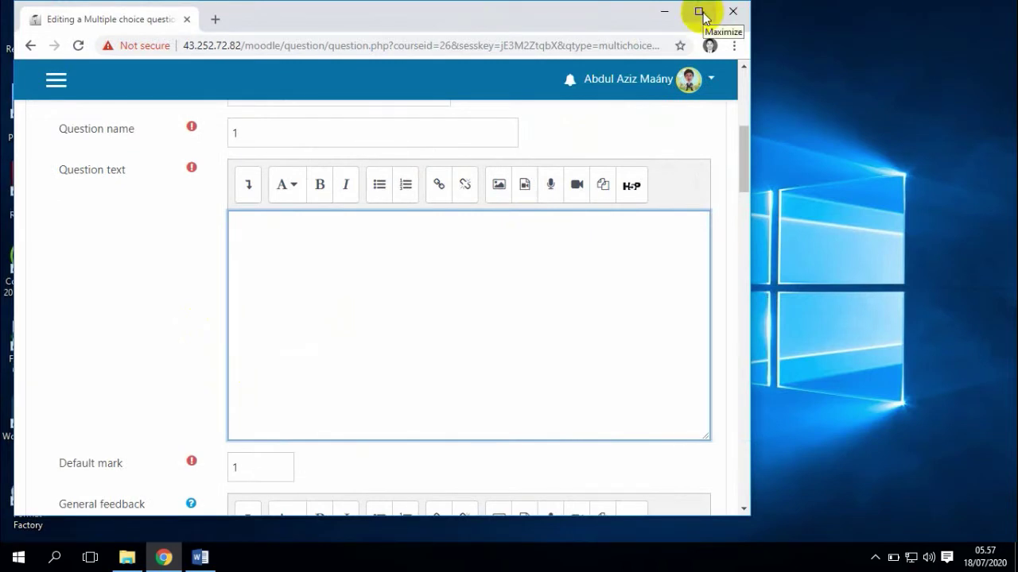
left_click_drag(751, 73, 531, 74)
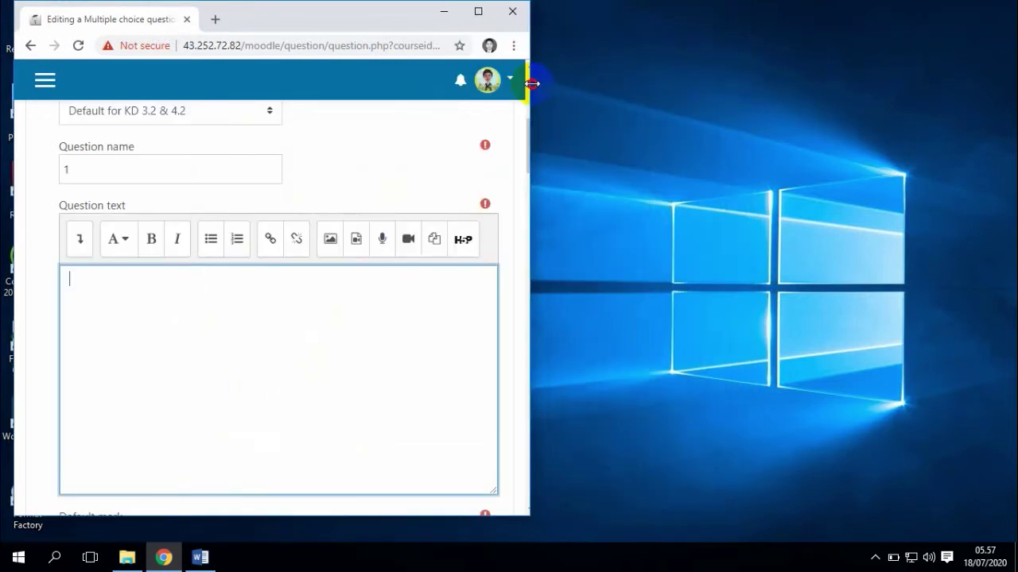
left_click_drag(398, 516, 373, 542)
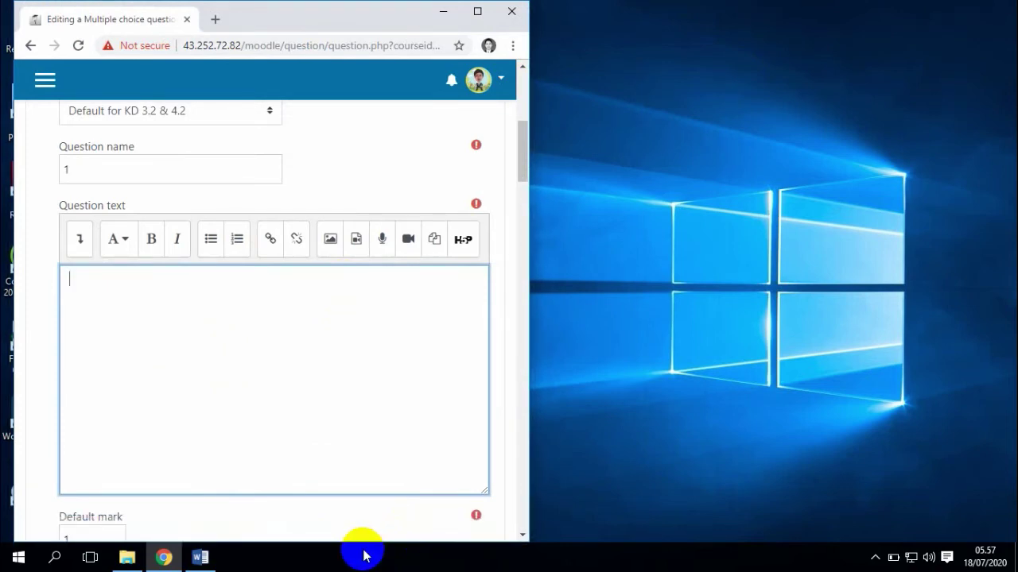
Switch to the Word document SOAL PAT KELAS 10 and arrange its window side by side with the browser.
left_click(199, 559)
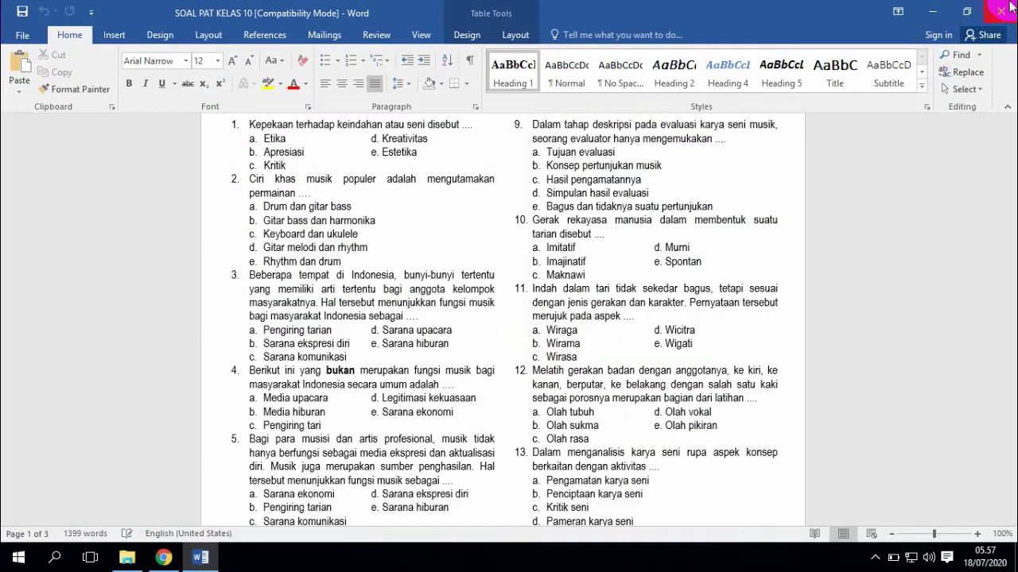
left_click(970, 14)
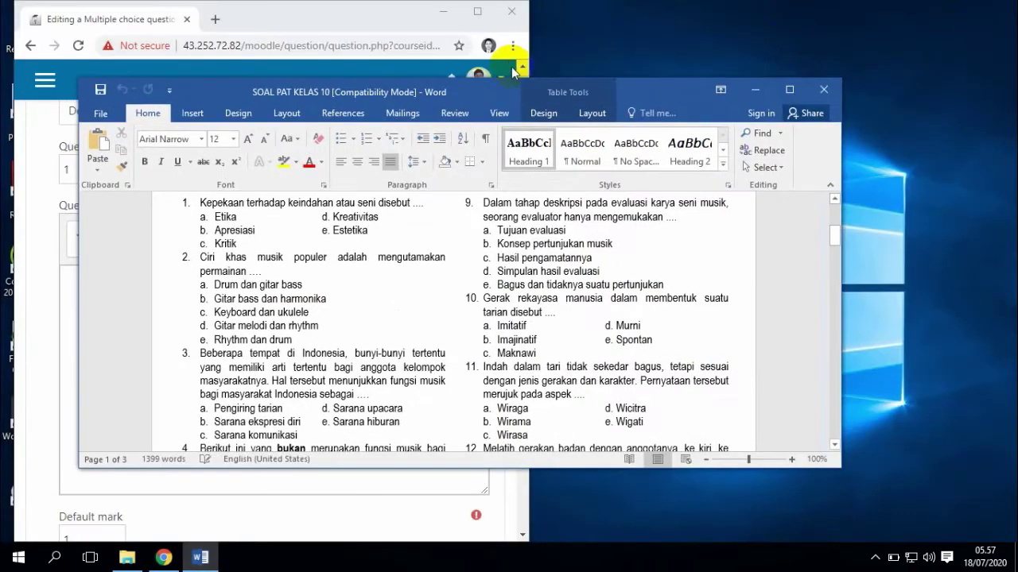
left_click_drag(80, 262, 431, 260)
left_click_drag(645, 90, 820, 16)
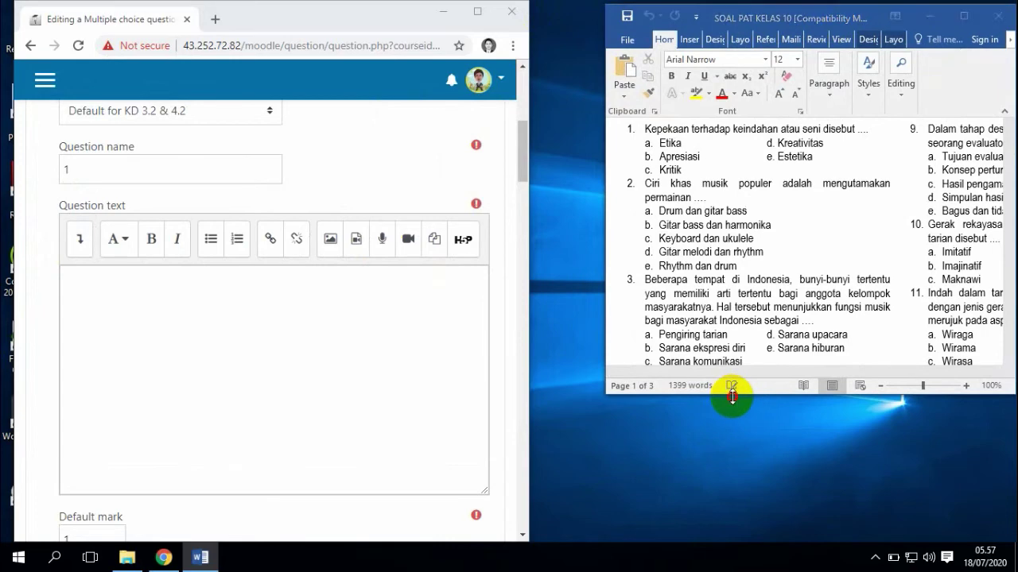
left_click_drag(728, 392, 727, 545)
left_click_drag(605, 276, 525, 276)
left_click_drag(377, 24, 369, 23)
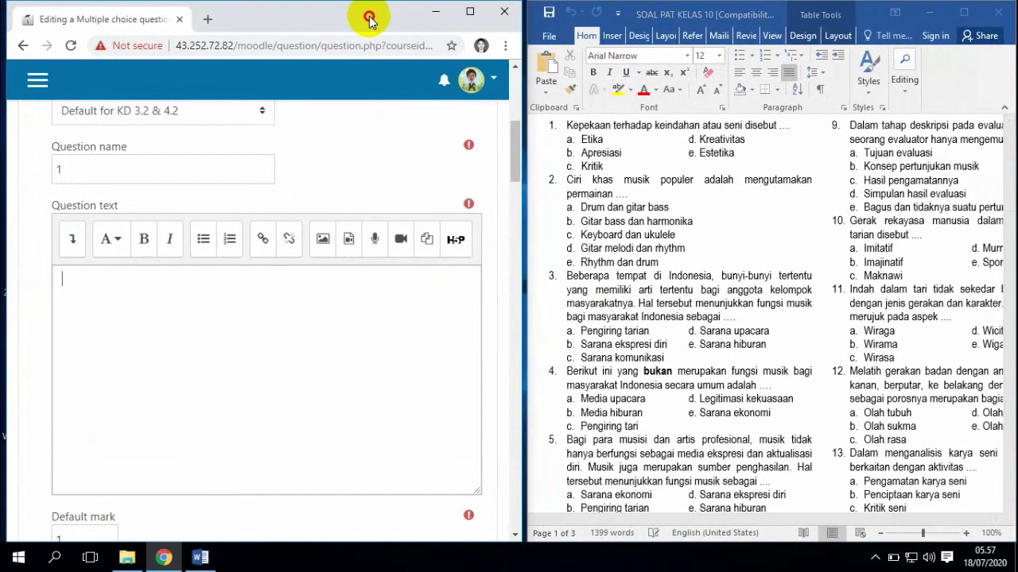
left_click_drag(525, 87, 526, 85)
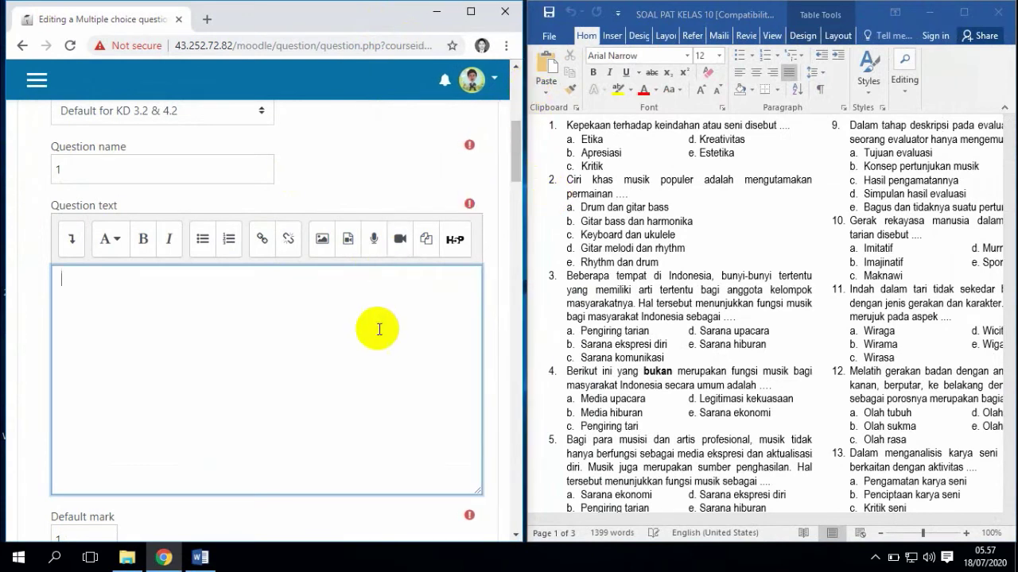
Copy the sentence "Kepekaan terhadap keindahan atau seni disebut ...." of question 1 from the Word document.
scroll(377, 329, "down", 1)
left_click(334, 274)
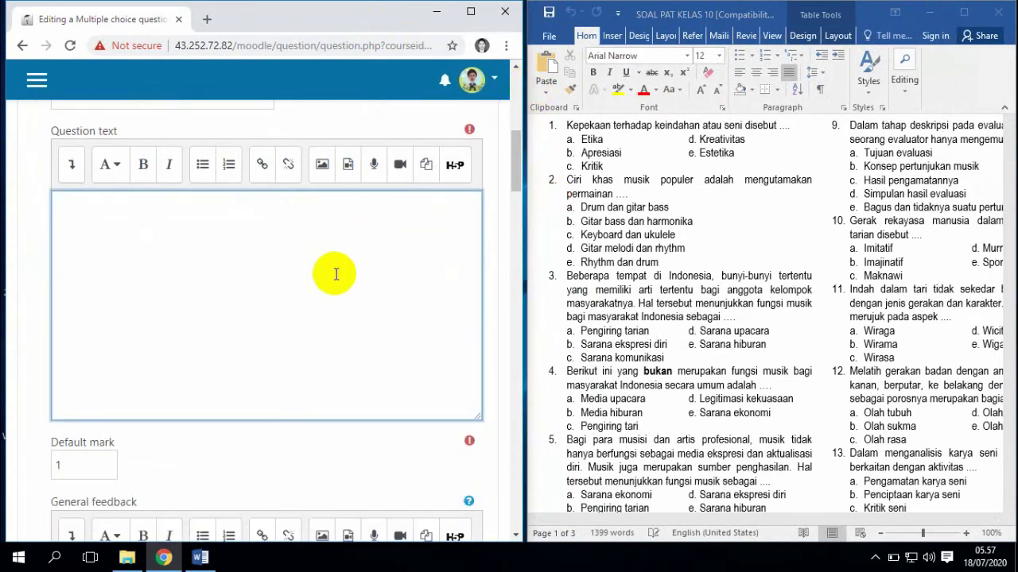
left_click(595, 195)
scroll(588, 196, "up", 2)
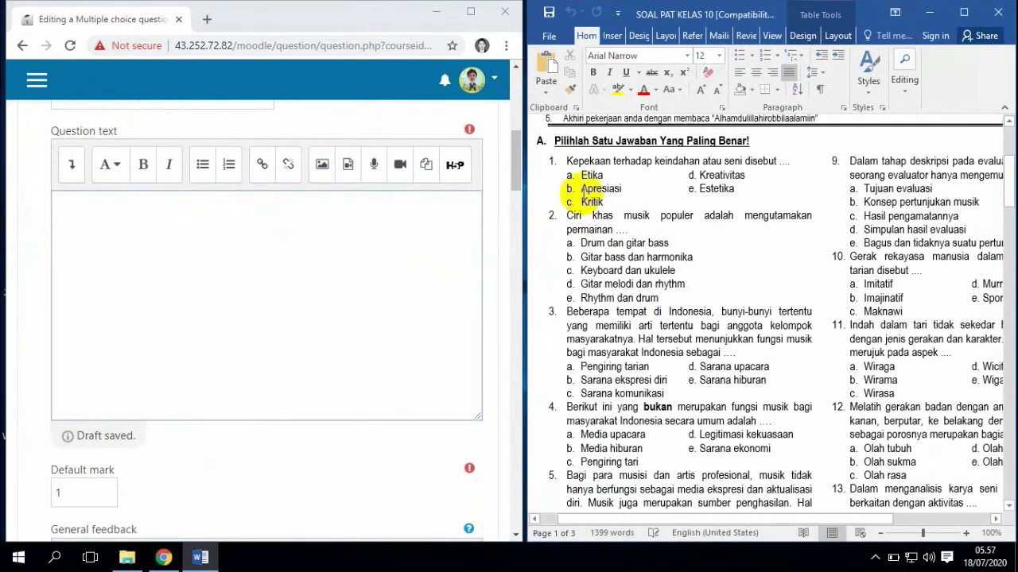
left_click_drag(566, 160, 790, 159)
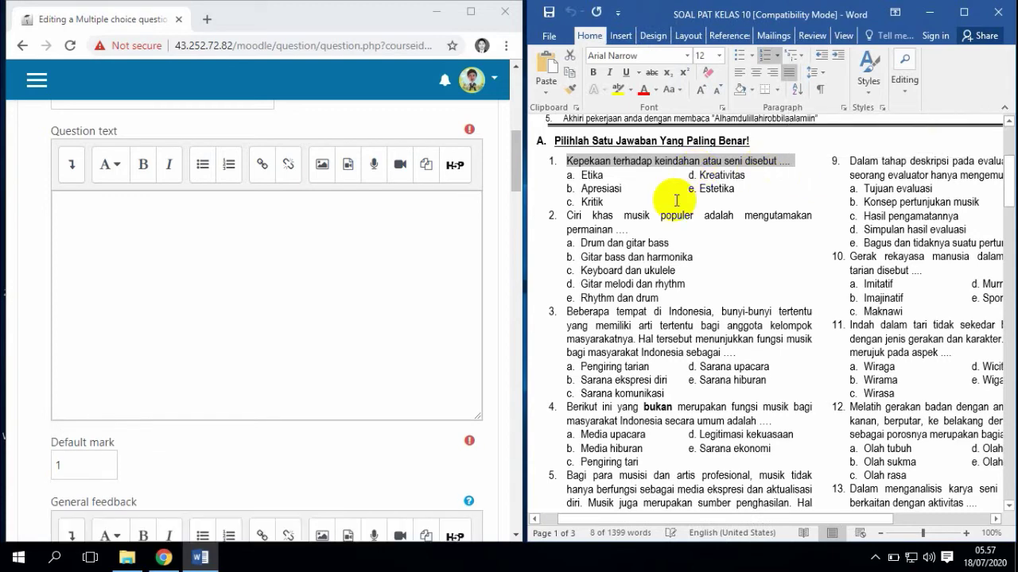
right_click(685, 164)
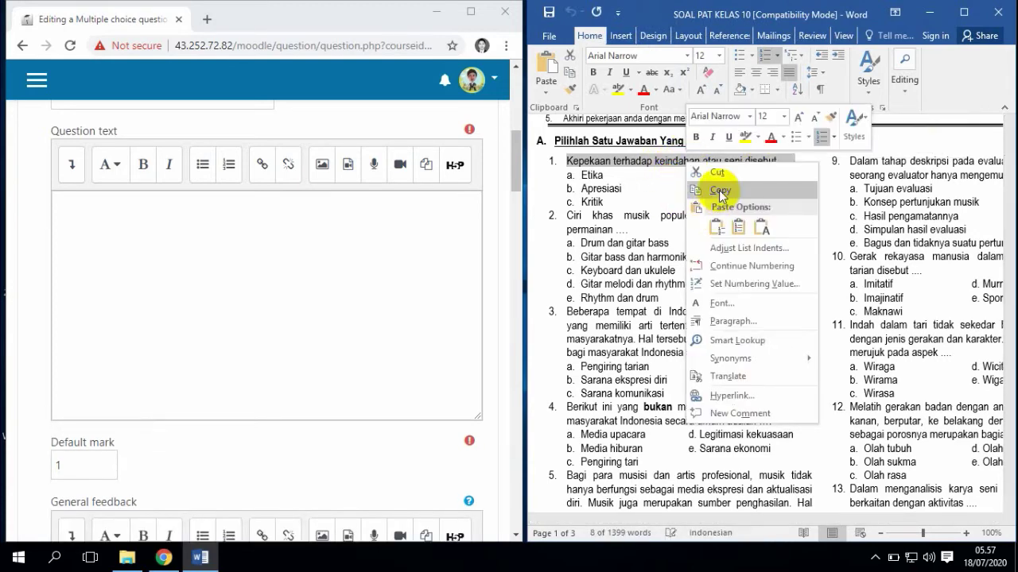
left_click(712, 187)
Paste the copied sentence into the quiz question's Question text and remove its leading number 1.
left_click(317, 260)
right_click(317, 259)
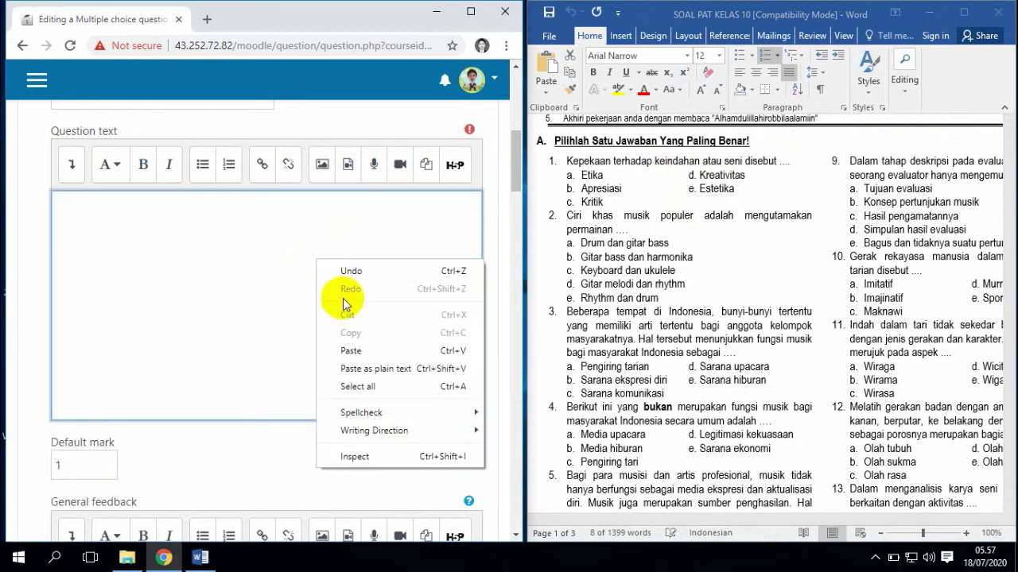
left_click(366, 347)
left_click_drag(87, 207, 32, 228)
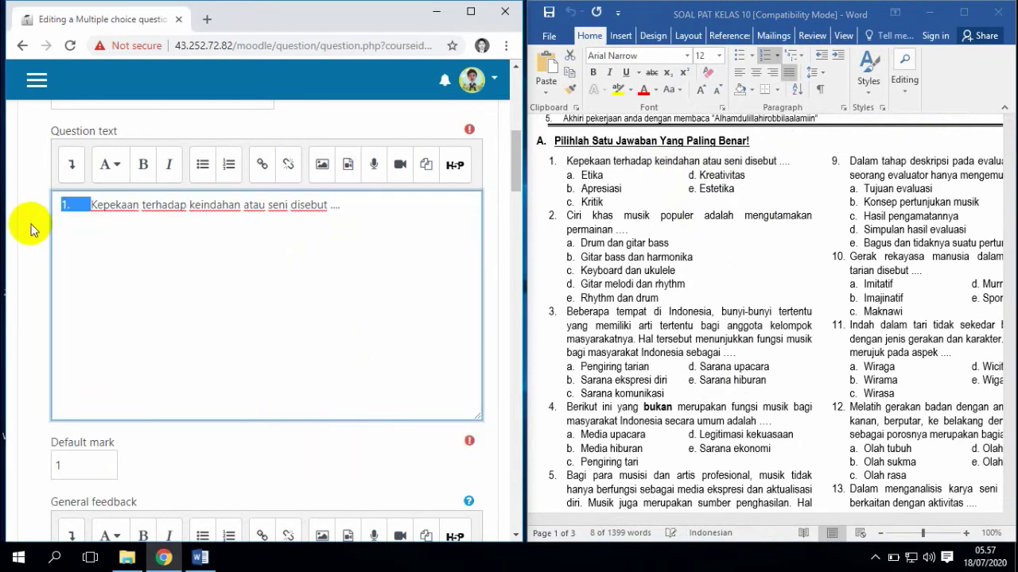
key("BackSpace")
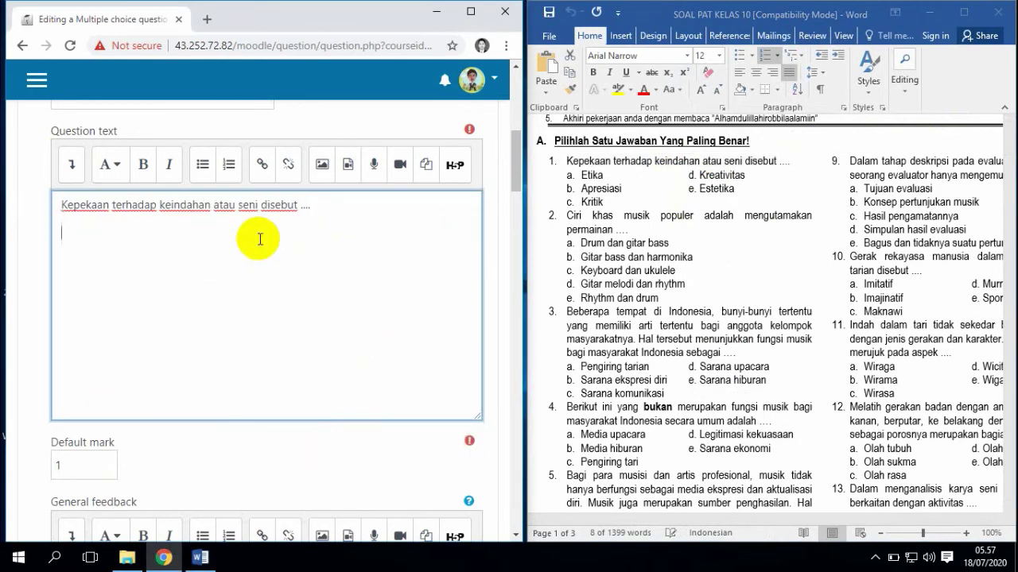
Examine the question's default mark, general feedback, single or multiple answer, shuffle and choice numbering settings.
scroll(330, 302, "down", 2)
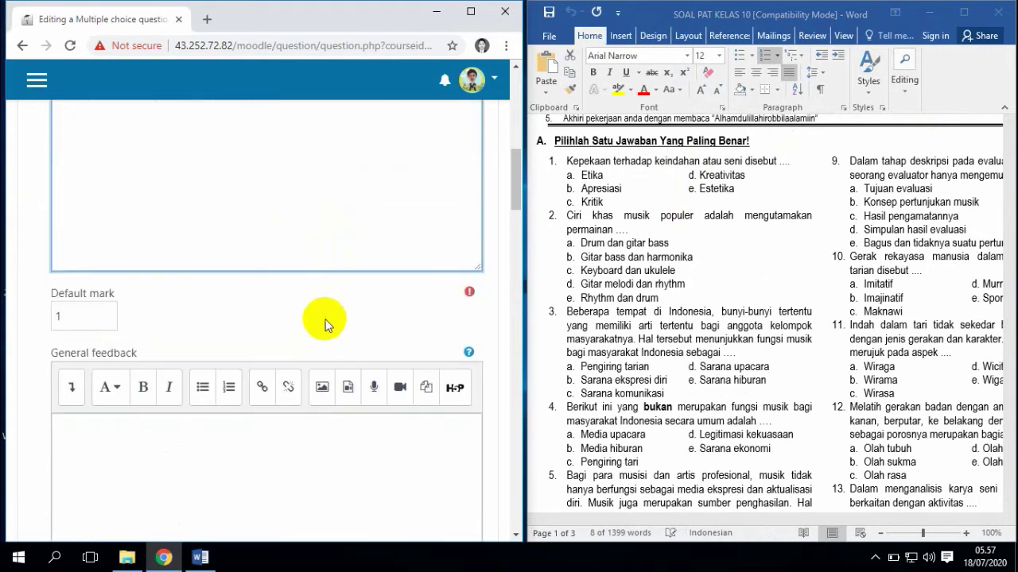
scroll(221, 310, "down", 1)
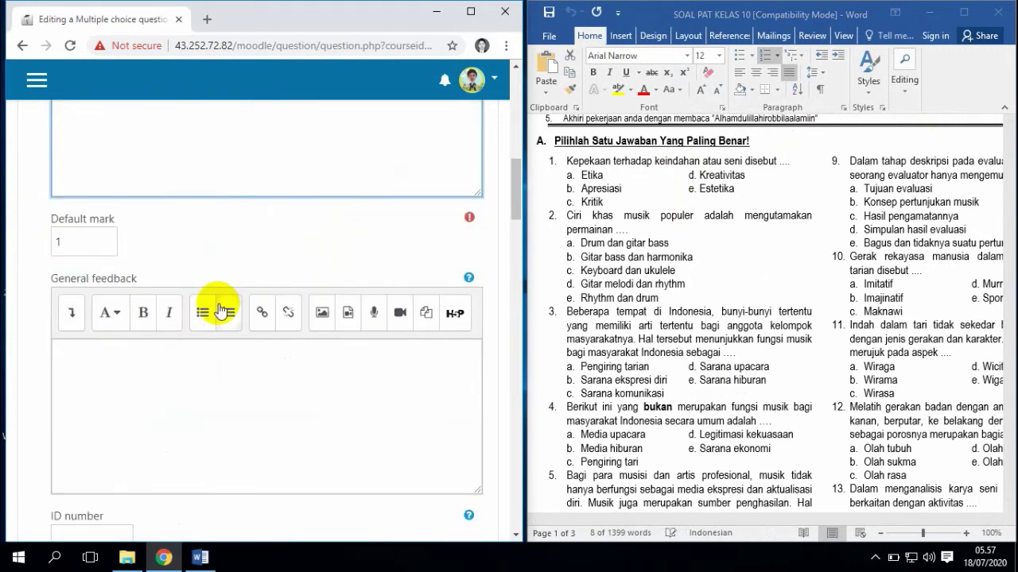
scroll(221, 310, "down", 3)
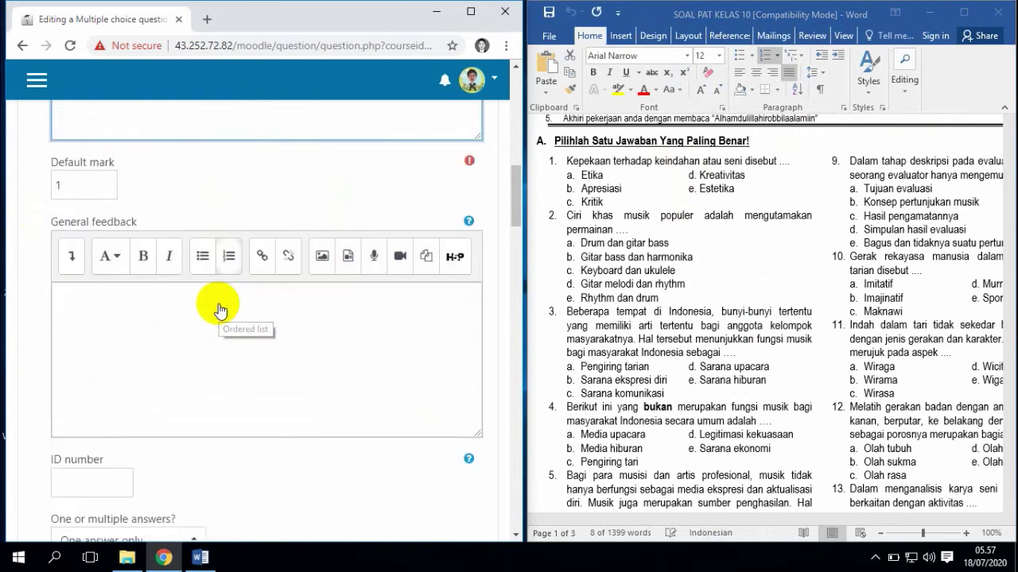
scroll(219, 303, "up", 2)
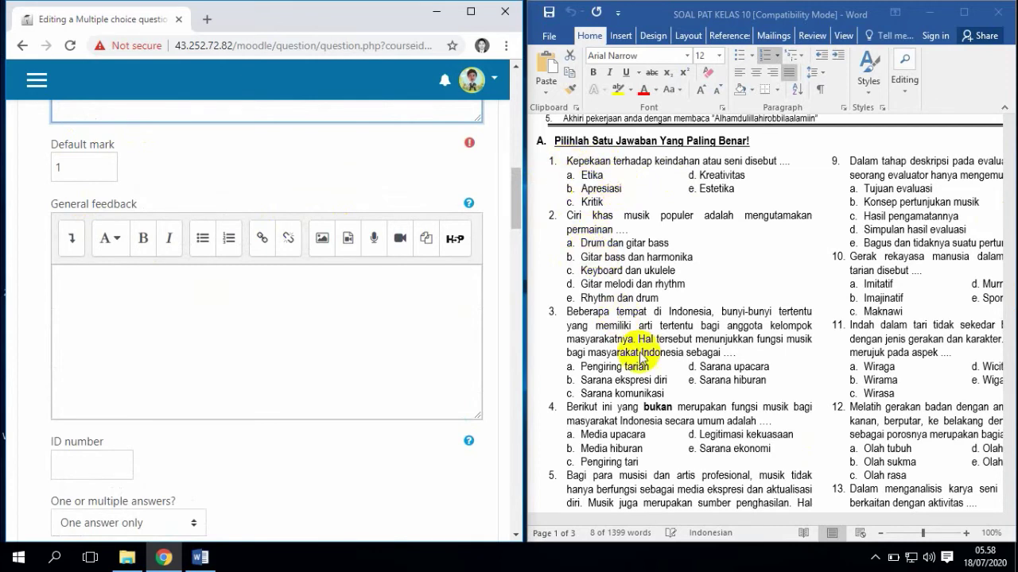
left_click(82, 169)
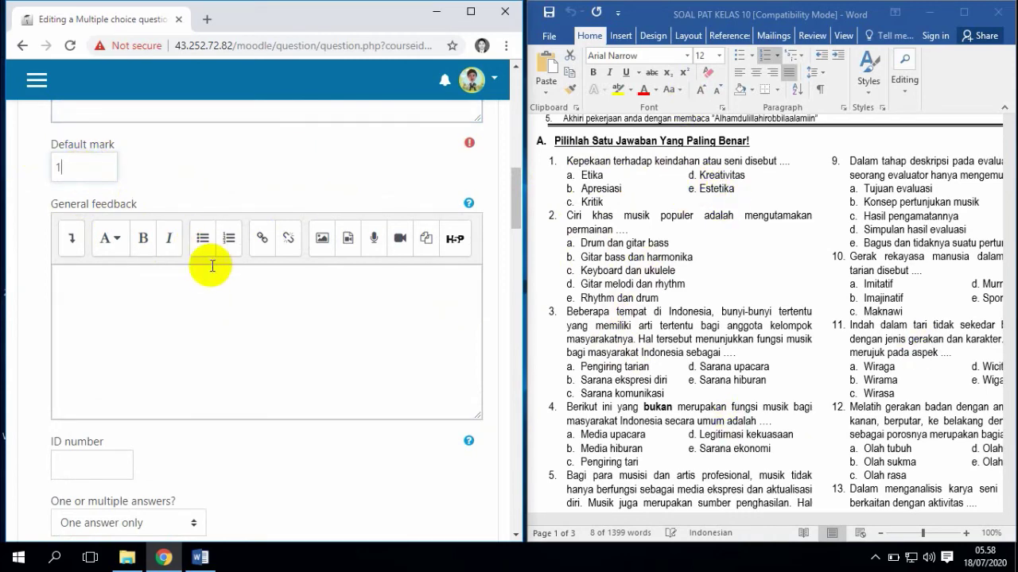
scroll(212, 266, "down", 2)
scroll(212, 278, "up", 1)
left_click(155, 251)
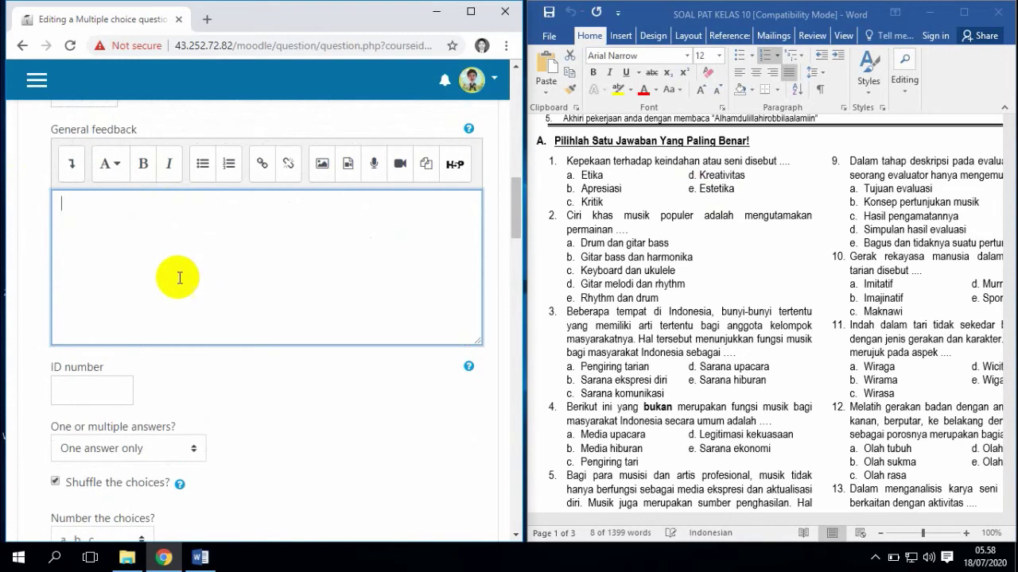
scroll(182, 291, "down", 5)
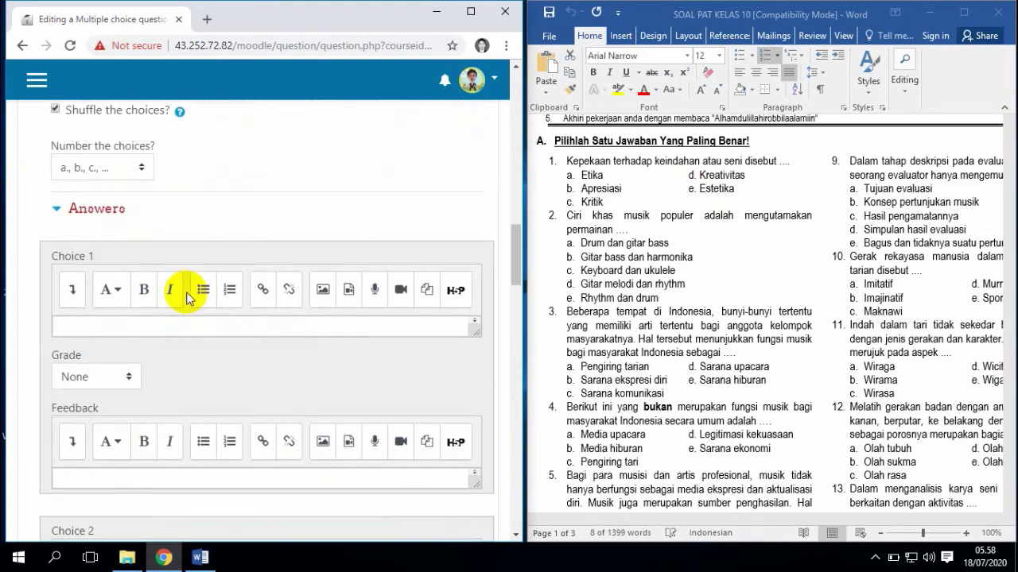
scroll(188, 298, "up", 5)
scroll(263, 295, "down", 3)
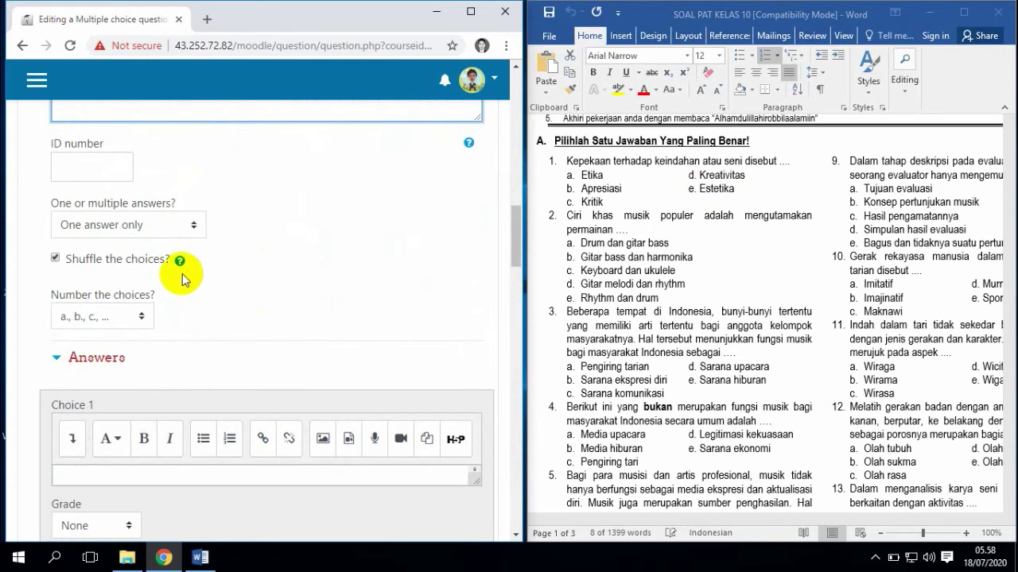
scroll(211, 263, "down", 1)
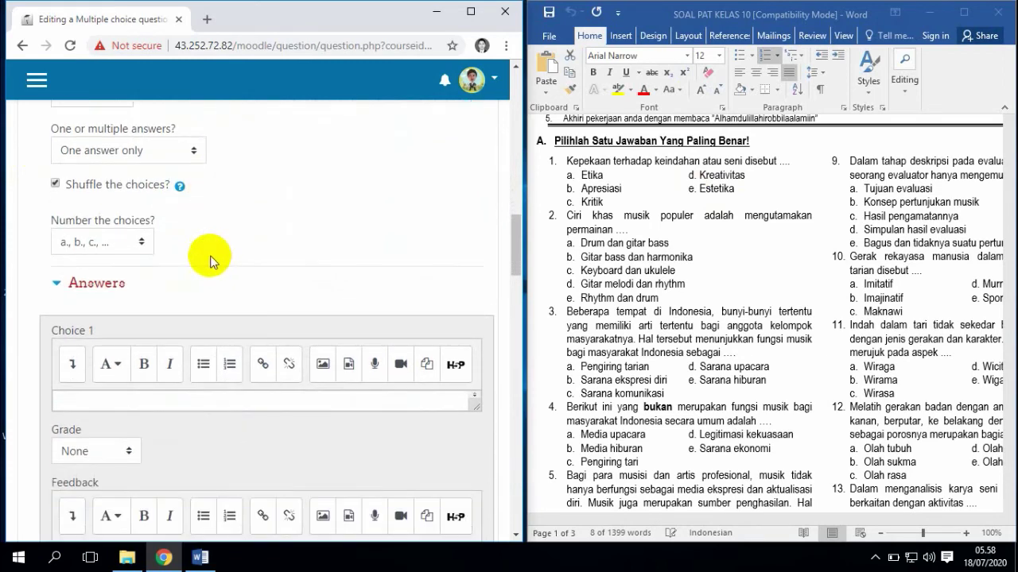
Look through the answer choice blocks of the question with their choice text, grade and feedback fields.
scroll(164, 277, "down", 3)
scroll(73, 197, "up", 1)
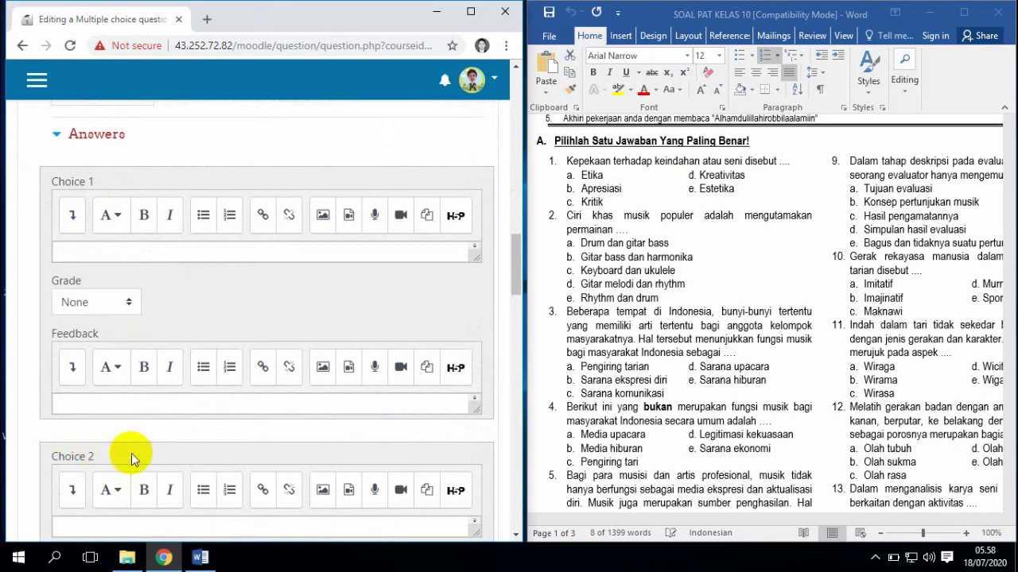
scroll(119, 450, "down", 4)
scroll(100, 481, "down", 1)
scroll(97, 469, "up", 4)
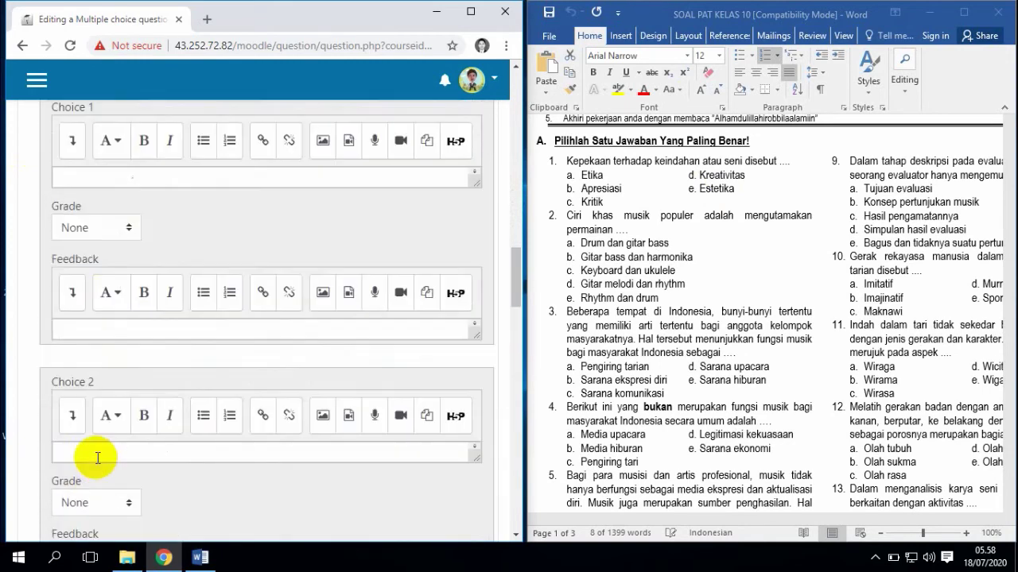
scroll(103, 238, "up", 1)
scroll(122, 363, "down", 1)
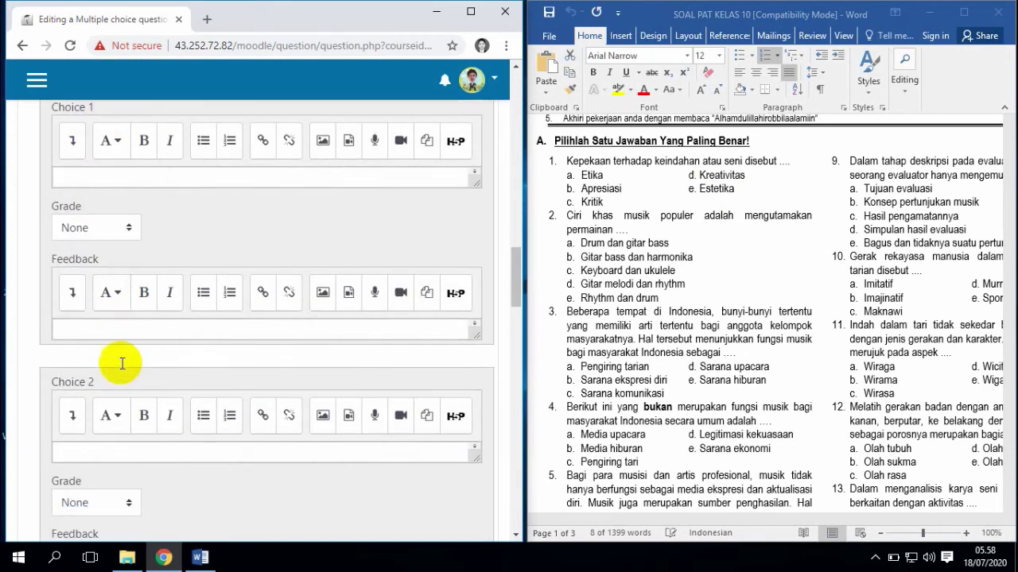
scroll(122, 363, "down", 1)
scroll(144, 421, "down", 4)
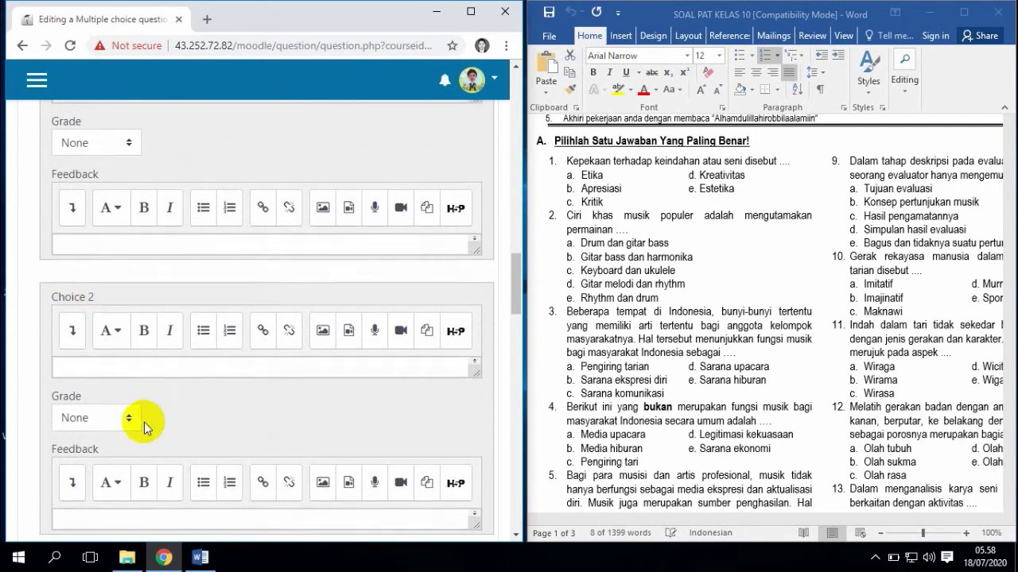
scroll(99, 401, "down", 1)
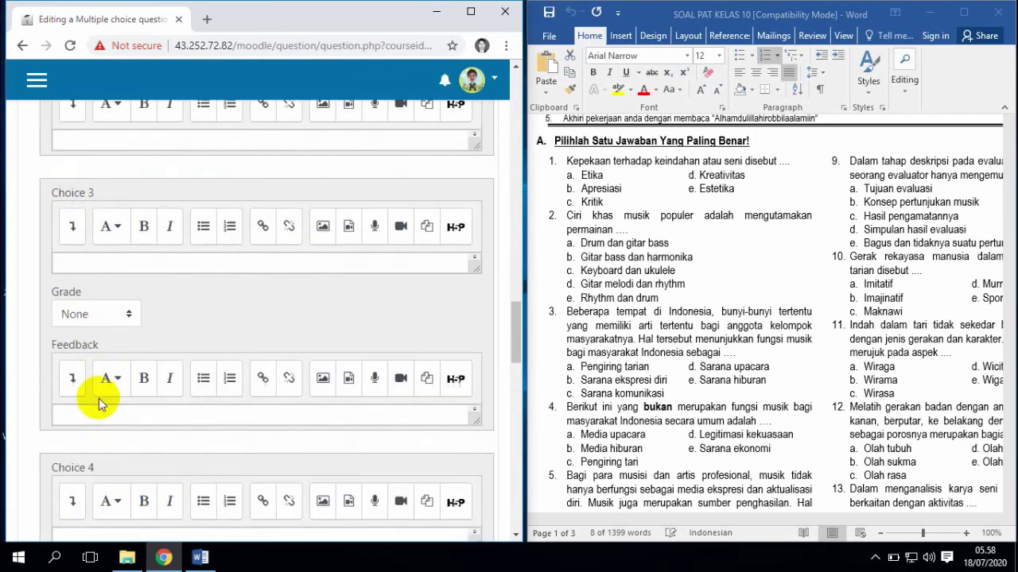
scroll(99, 400, "up", 7)
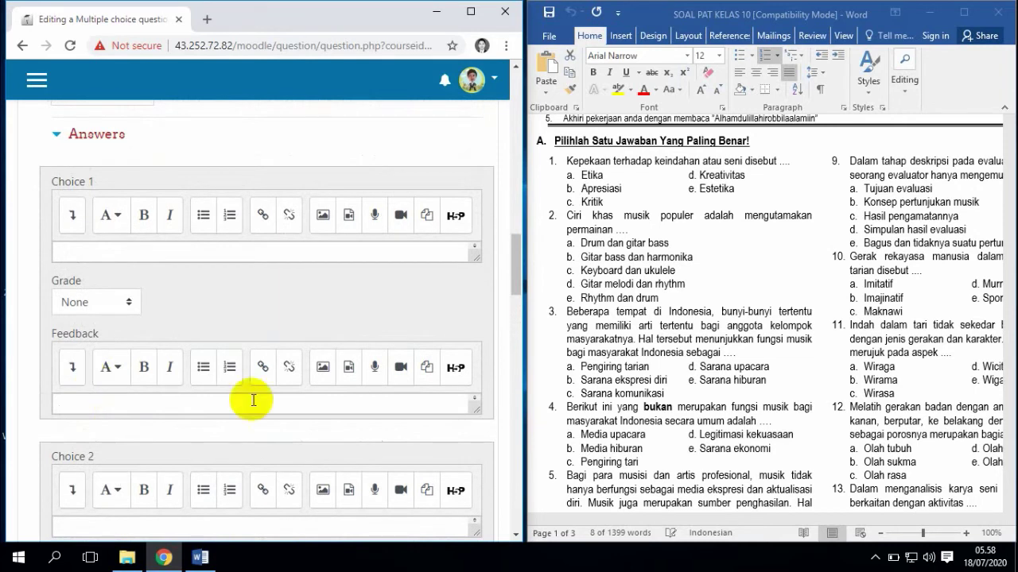
Copy option a, "Etika", of question 1 from the Word document into Choice 1 of the quiz question.
left_click(582, 178)
left_click_drag(583, 176, 602, 175)
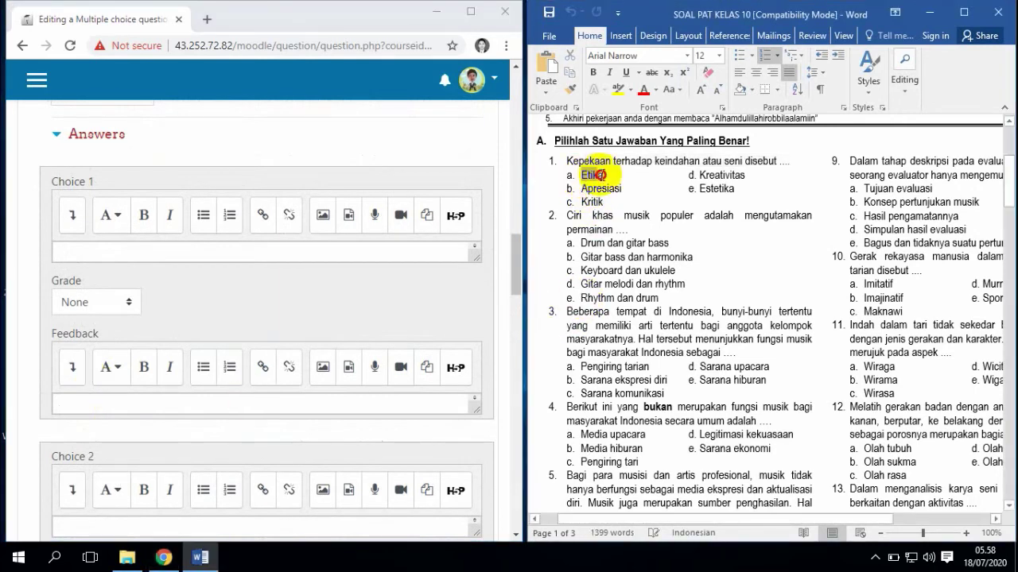
key("ctrl+c")
left_click(147, 255)
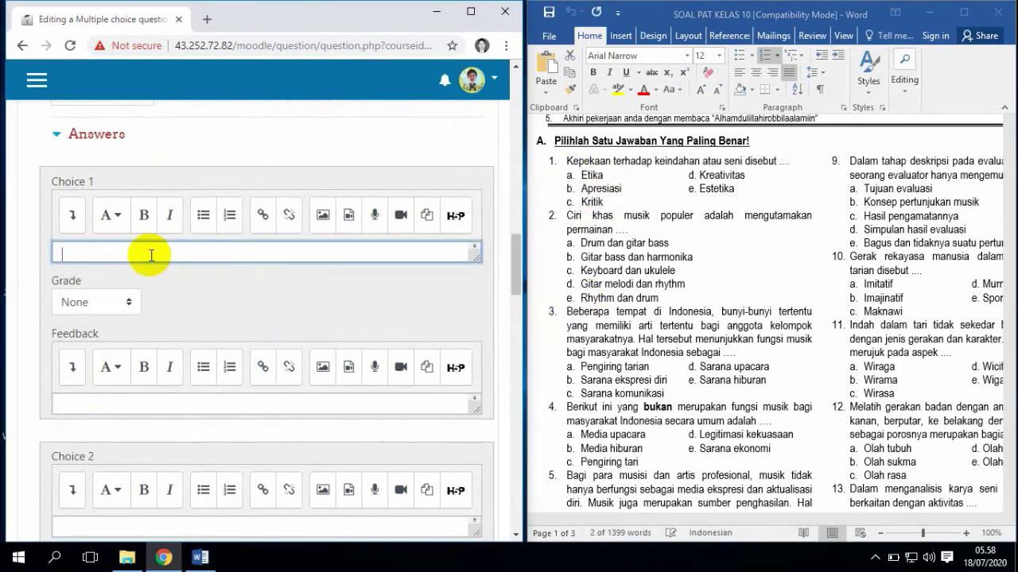
key("ctrl+v")
Copy option b, "Apresiasi", of question 1 from the Word document into Choice 2.
scroll(145, 268, "down", 1)
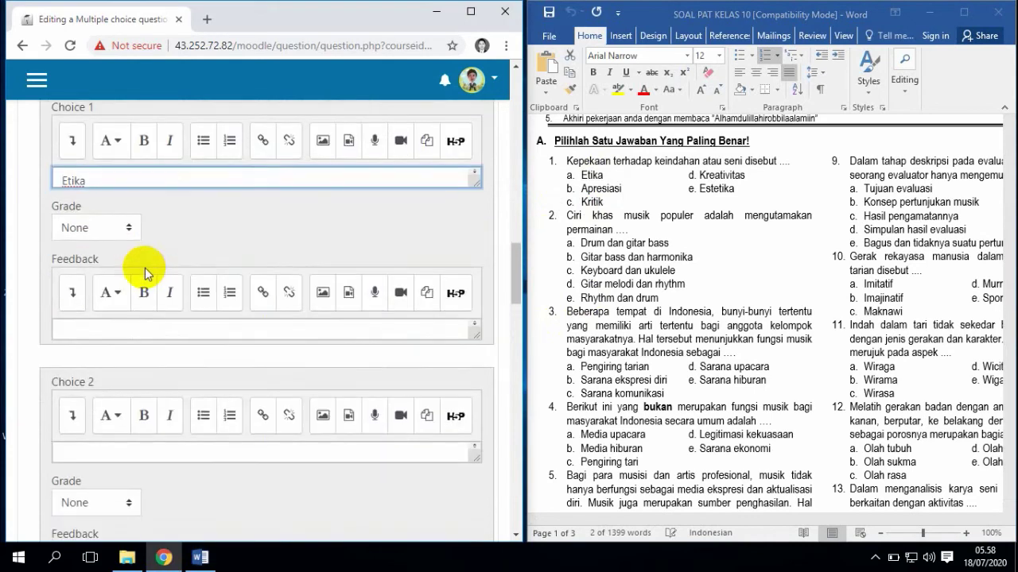
left_click(582, 191)
left_click_drag(581, 189, 620, 189)
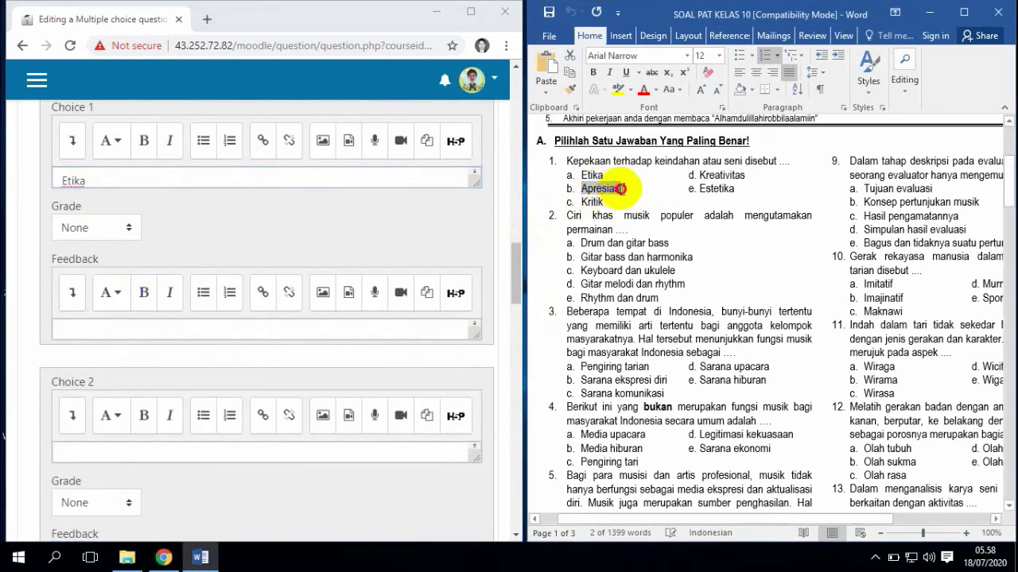
left_click(127, 452)
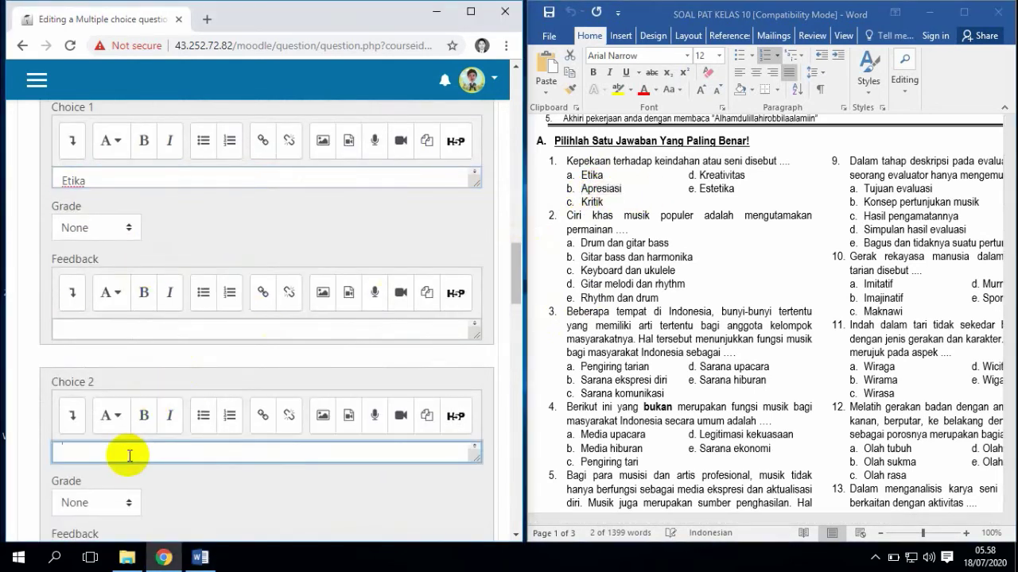
scroll(266, 387, "down", 2)
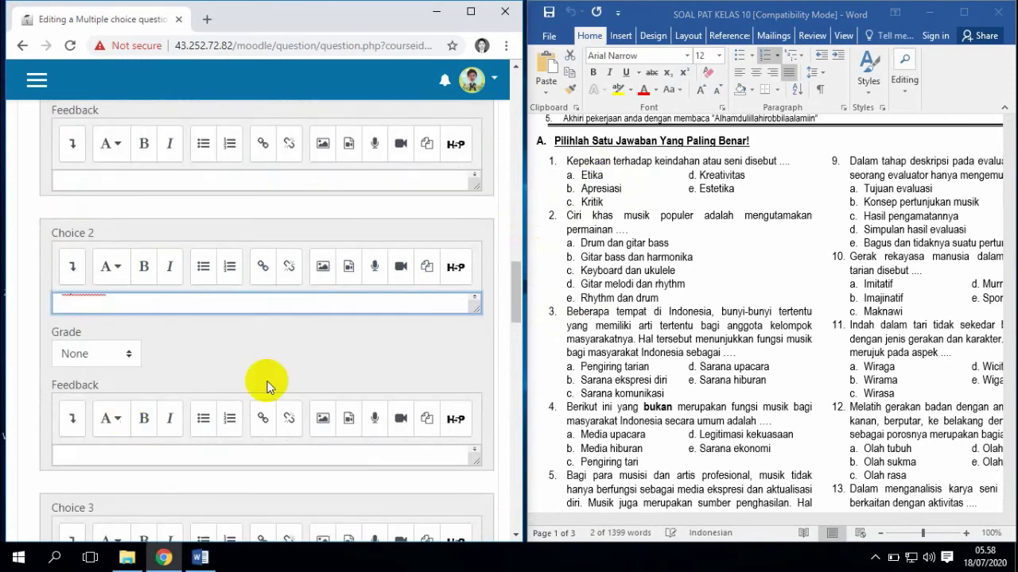
left_click(474, 297)
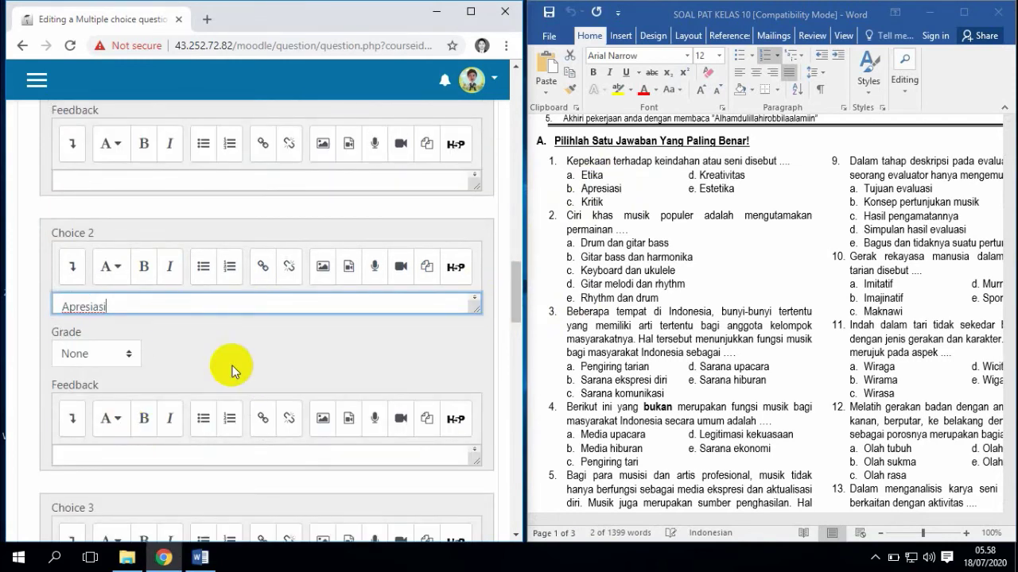
Copy option c, "Kritik", of question 1 from the Word document into Choice 3.
scroll(232, 369, "down", 4)
left_click(145, 295)
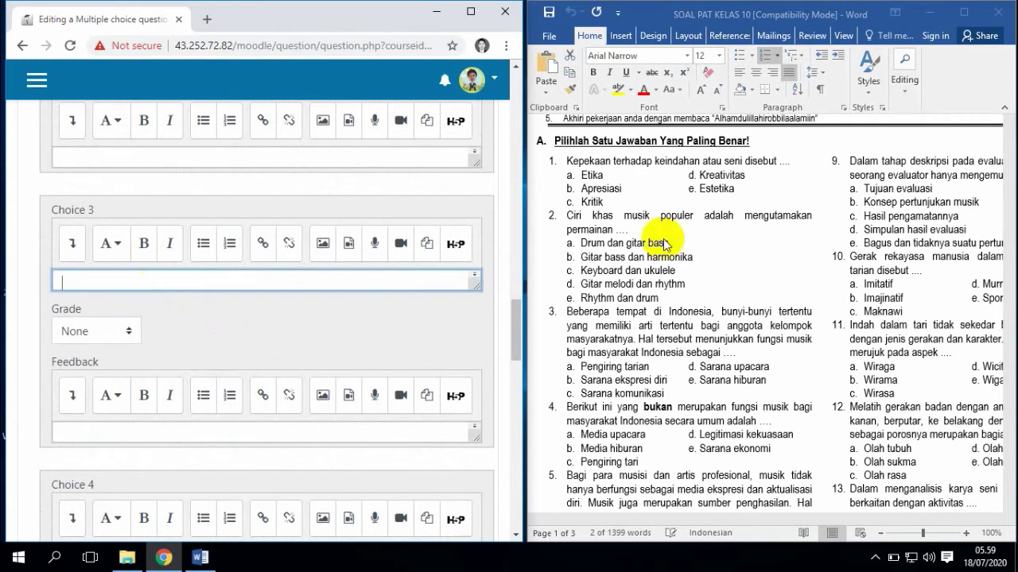
double_click(601, 188)
double_click(600, 202)
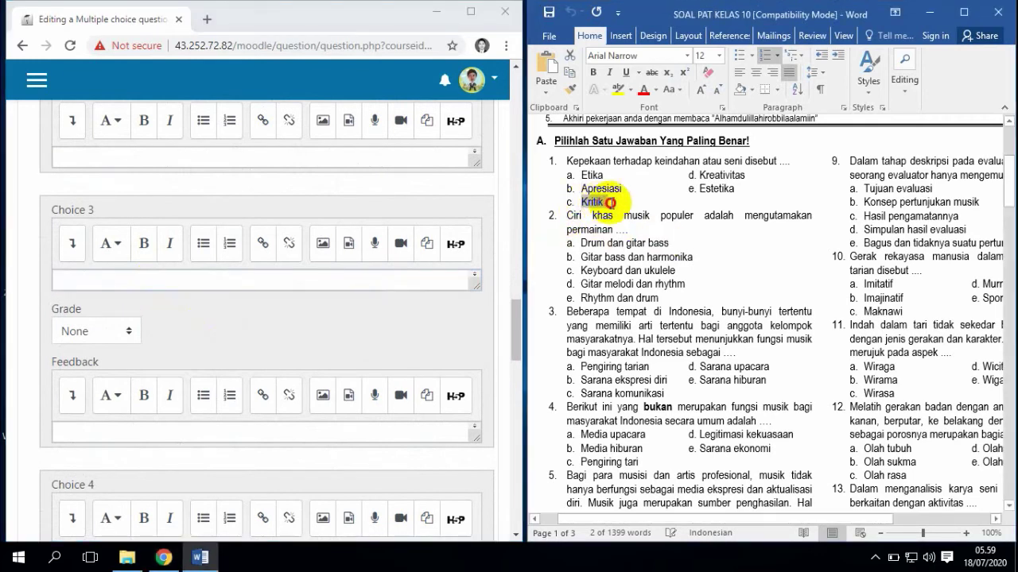
left_click(125, 284)
key("ctrl+v")
Copy option d, "Kreativitas", of question 1 from the Word document into Choice 4.
scroll(422, 341, "down", 3)
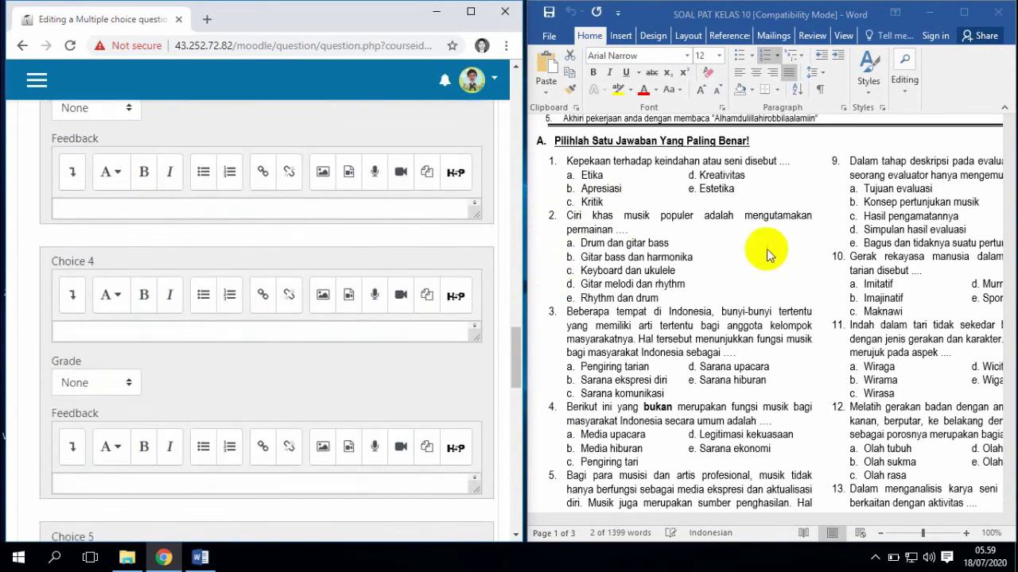
left_click_drag(700, 175, 738, 174)
key("ctrl+c")
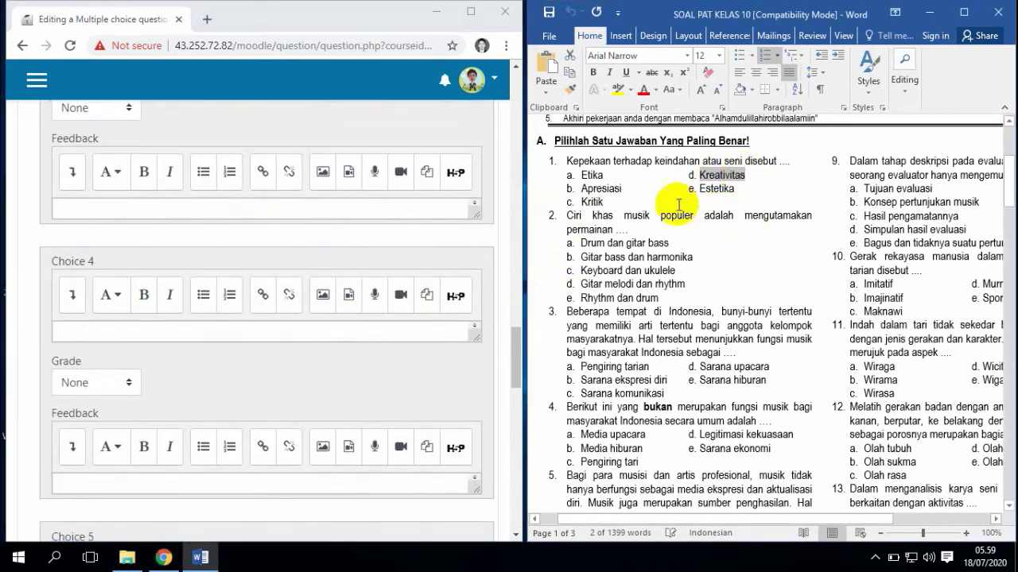
left_click(170, 335)
key("ctrl+v")
Copy option e, "Estetika", of question 1 from the Word document into Choice 5.
scroll(293, 381, "down", 3)
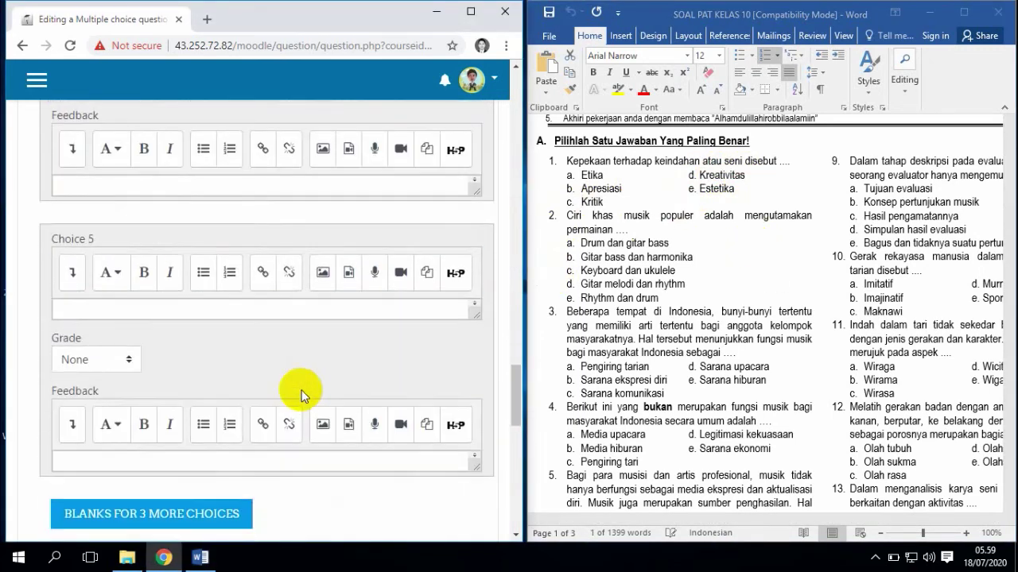
left_click_drag(699, 189, 735, 188)
left_click(82, 311)
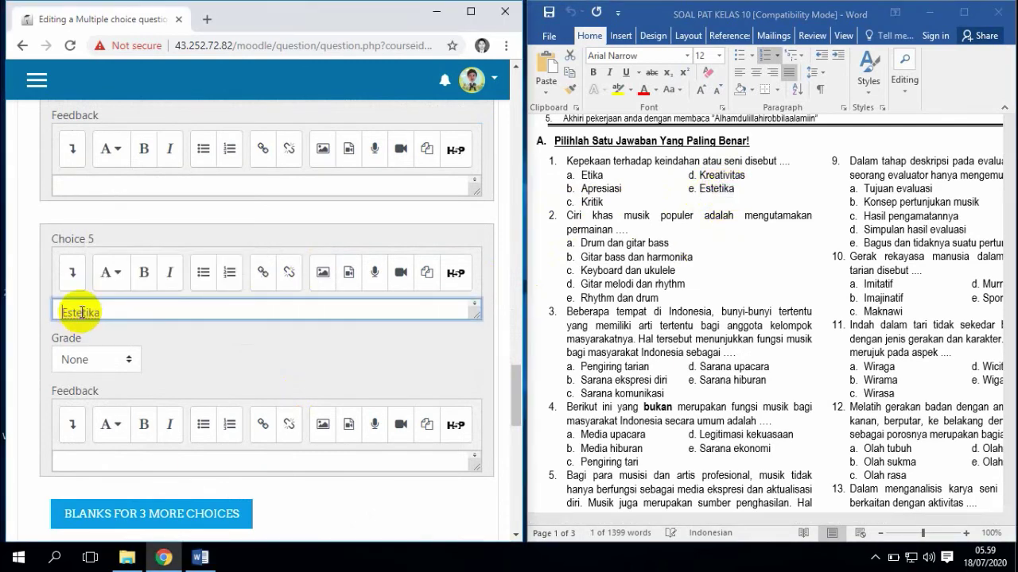
Set the grade of Choice 5, "Estetika", to 100% as the correct answer of question 1.
scroll(242, 380, "up", 7)
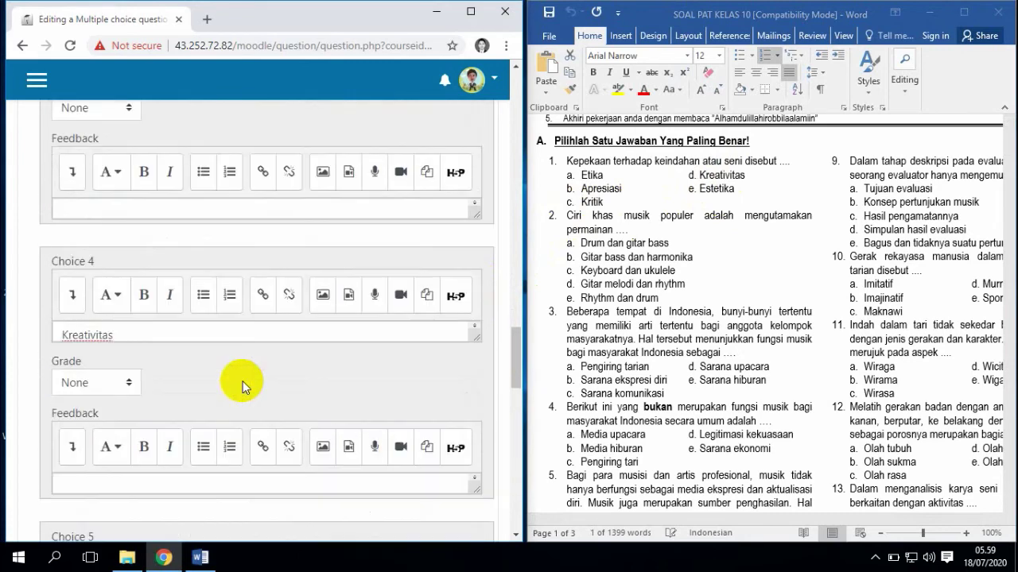
scroll(242, 380, "up", 4)
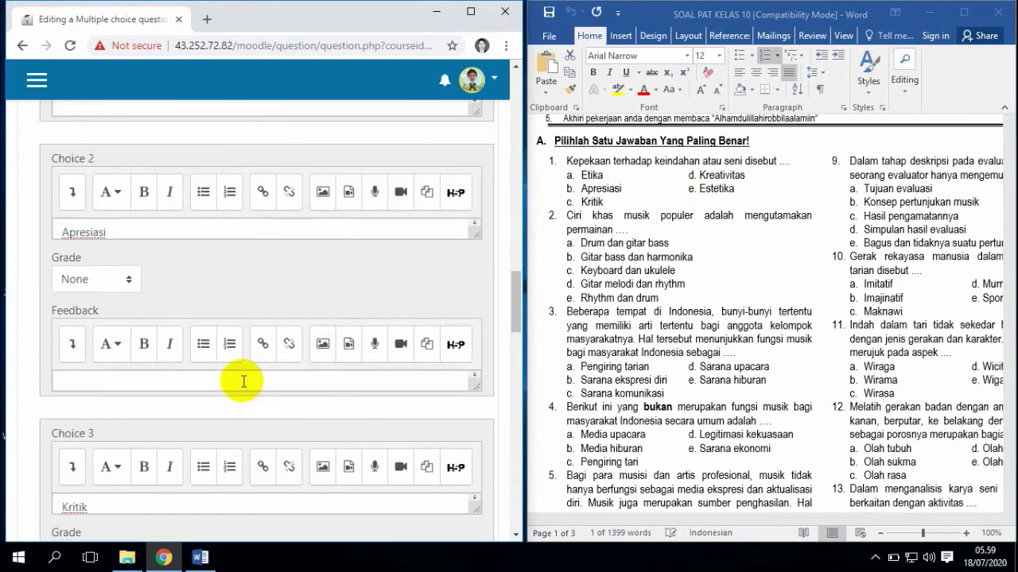
scroll(243, 381, "up", 1)
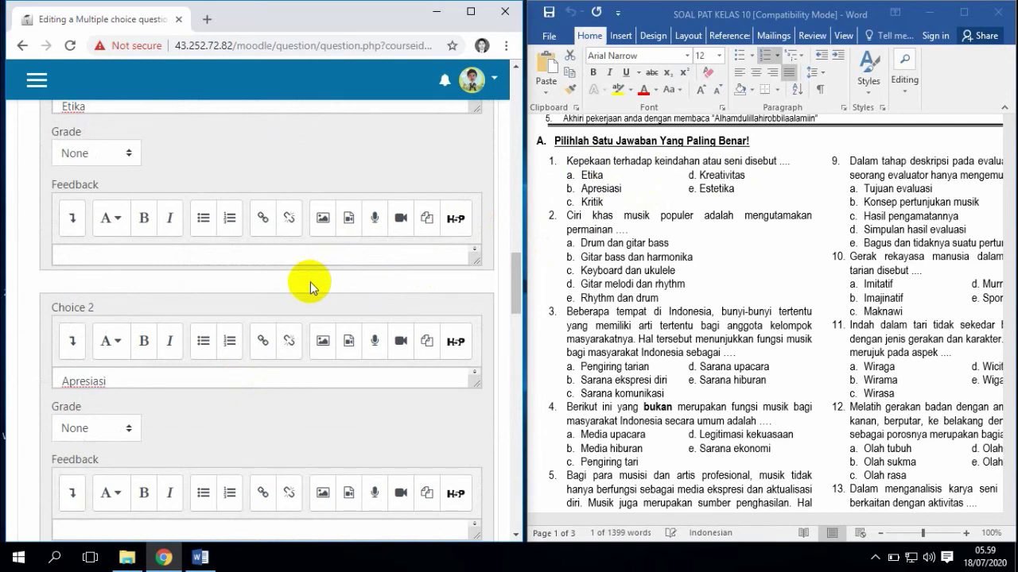
scroll(278, 318, "down", 4)
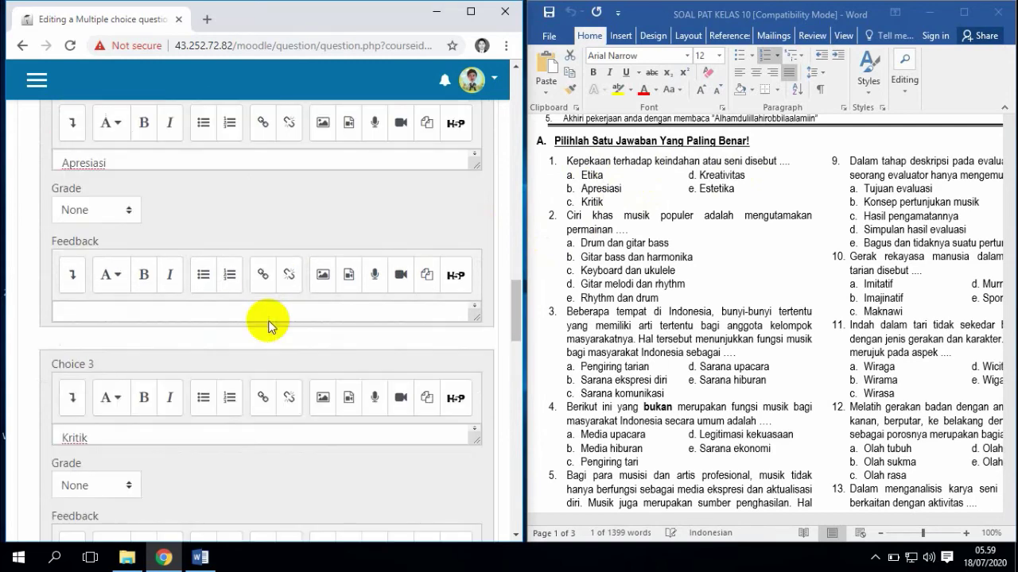
scroll(267, 326, "down", 4)
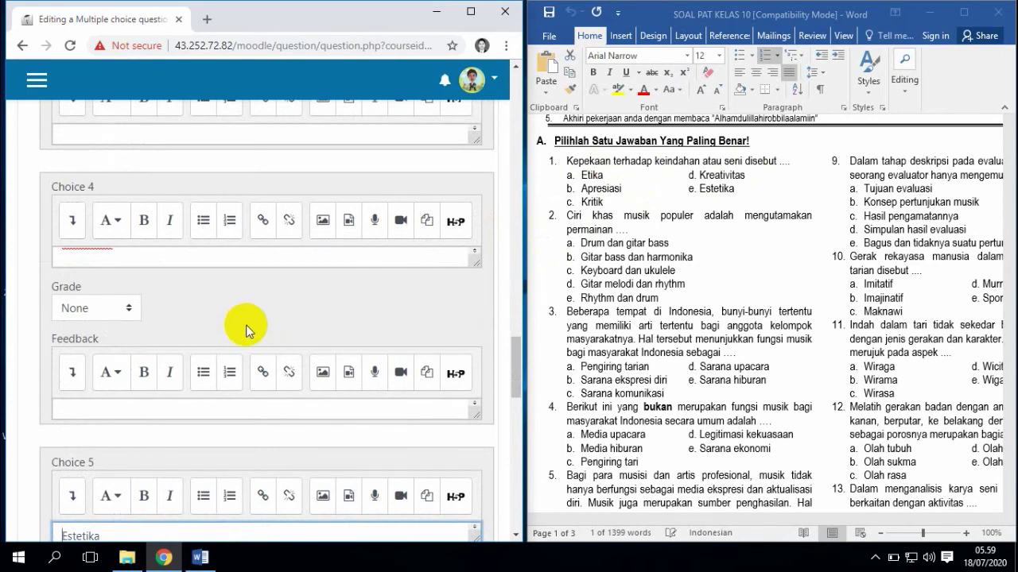
scroll(239, 350, "down", 3)
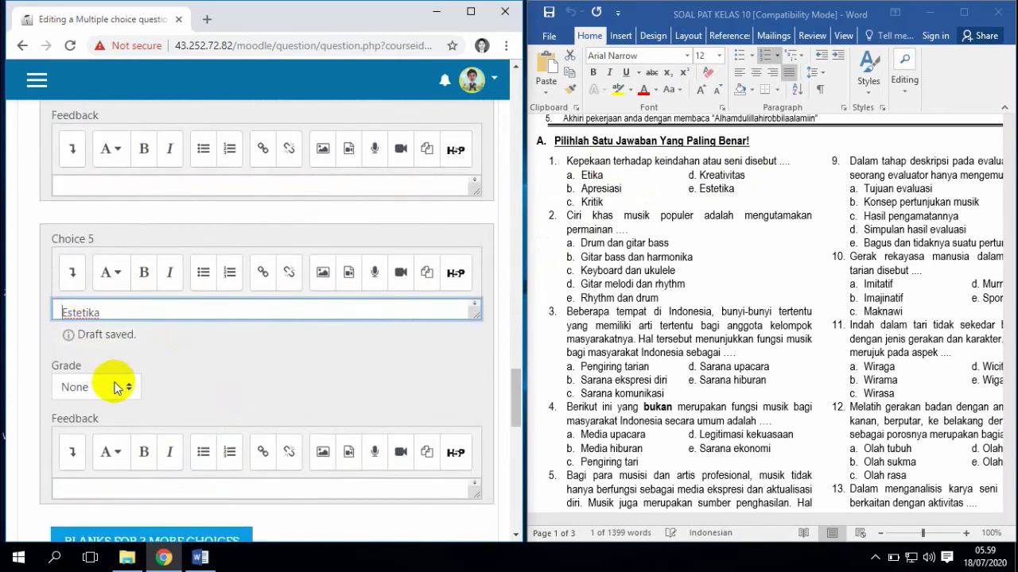
left_click(117, 388)
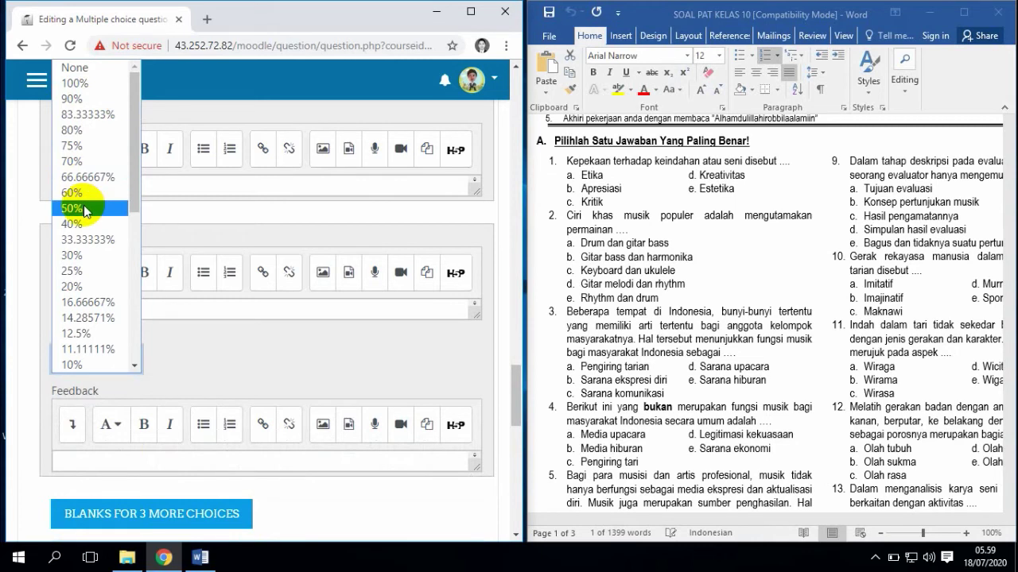
left_click(100, 86)
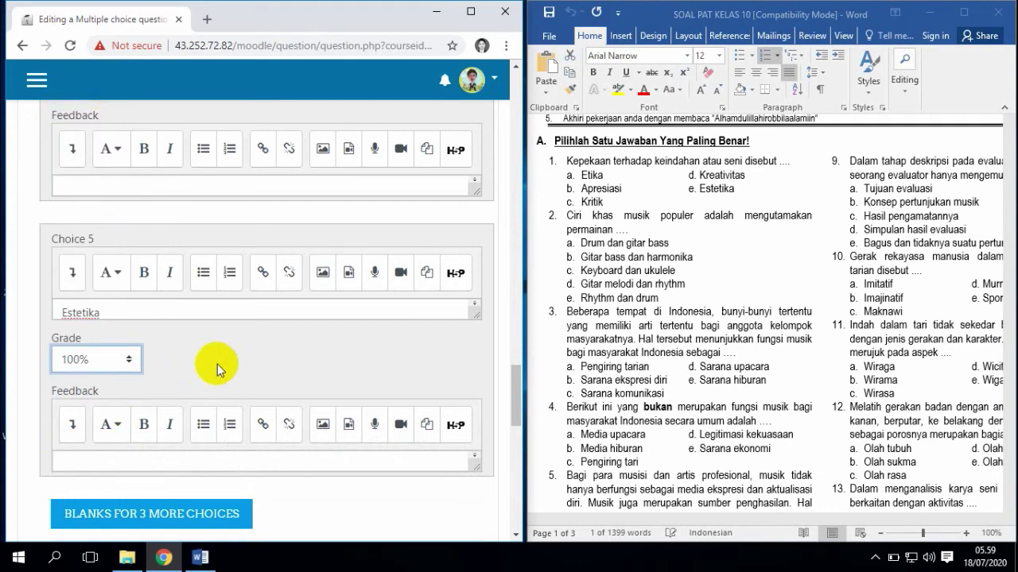
Examine the grade settings and the empty feedback fields of Choice 4 and Choice 5.
scroll(159, 350, "up", 1)
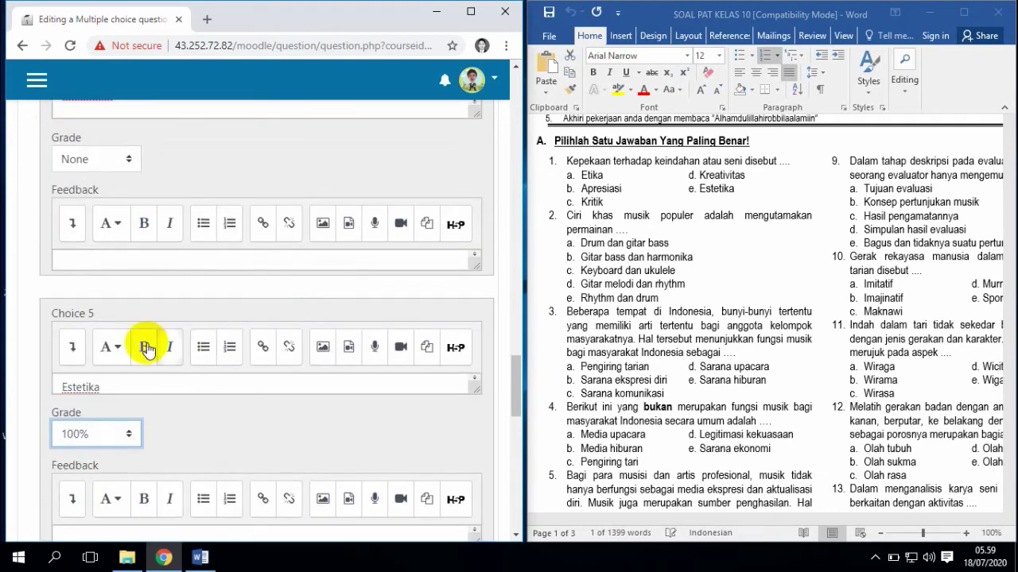
scroll(127, 427, "down", 2)
left_click(100, 388)
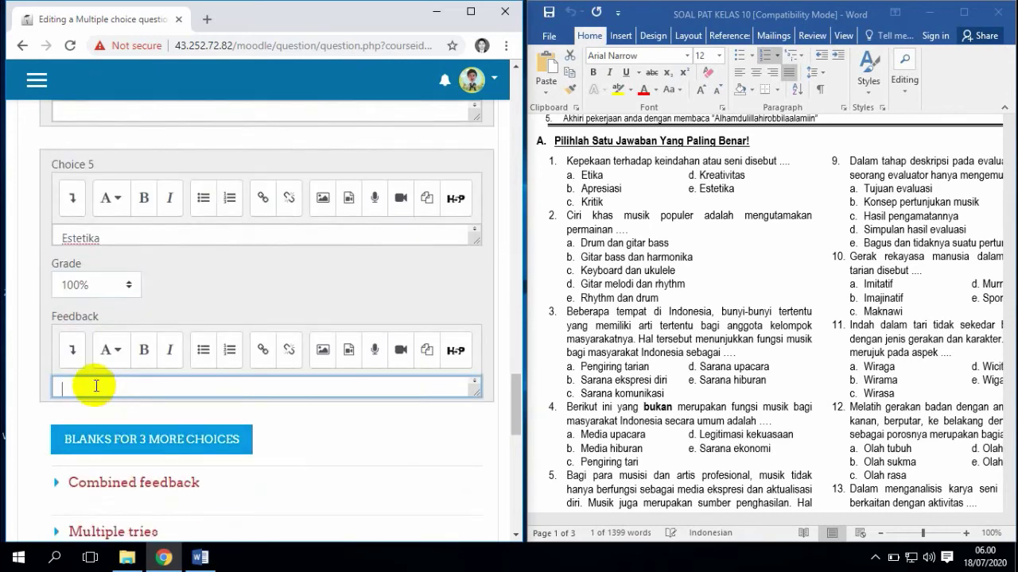
scroll(127, 227, "up", 2)
scroll(199, 366, "down", 2)
scroll(238, 358, "up", 2)
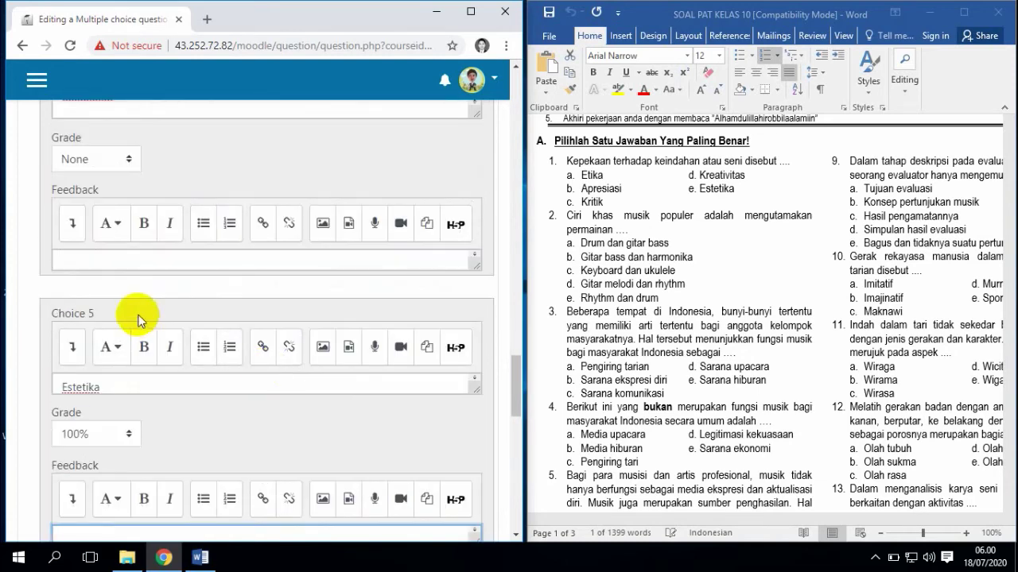
left_click(100, 257)
scroll(119, 318, "down", 1)
scroll(112, 374, "down", 2)
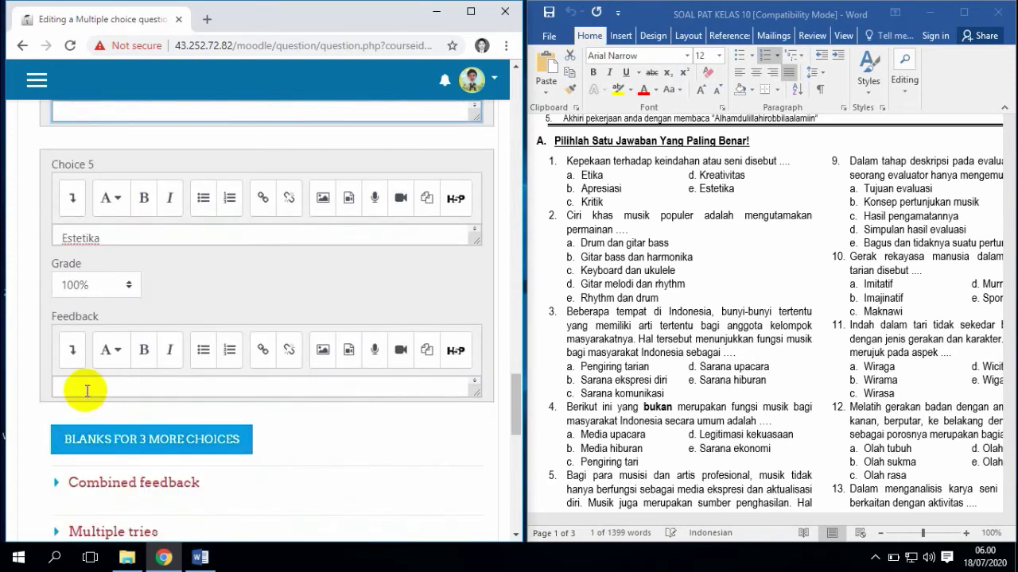
left_click(87, 390)
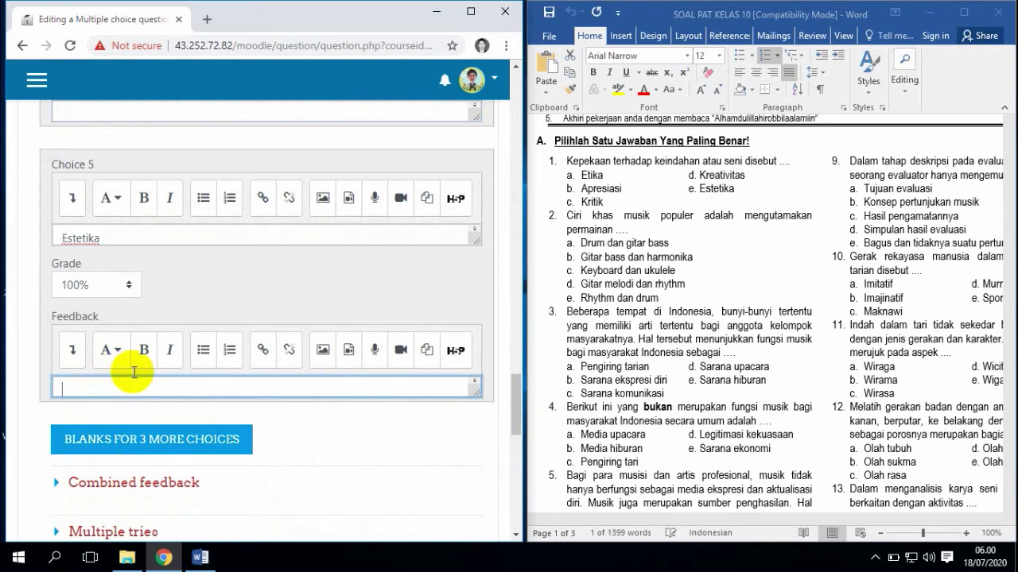
scroll(284, 422, "up", 2)
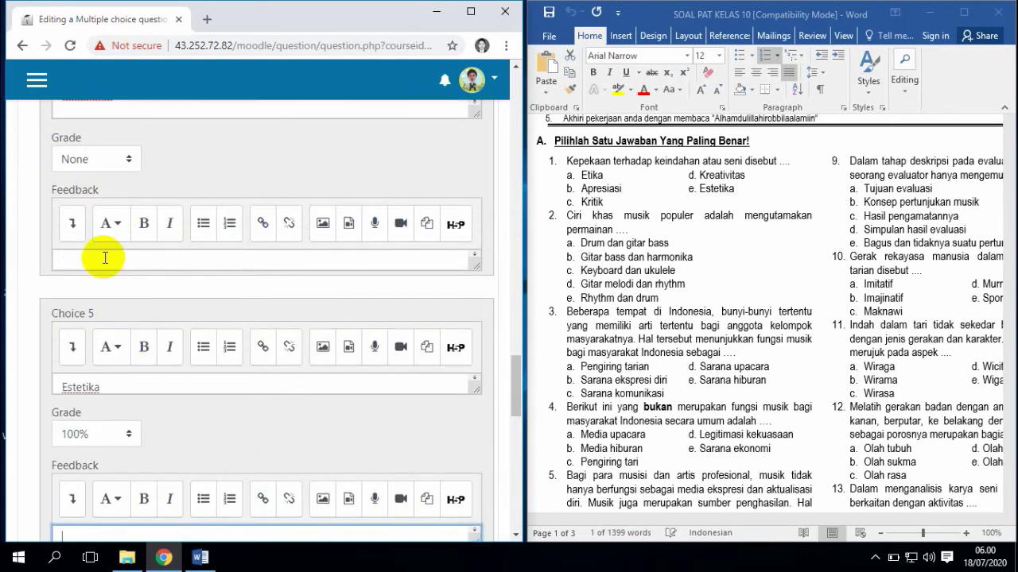
scroll(104, 255, "up", 4)
scroll(219, 364, "down", 1)
Save question 1 and maximize the browser window to view the quiz's question list.
scroll(219, 364, "down", 8)
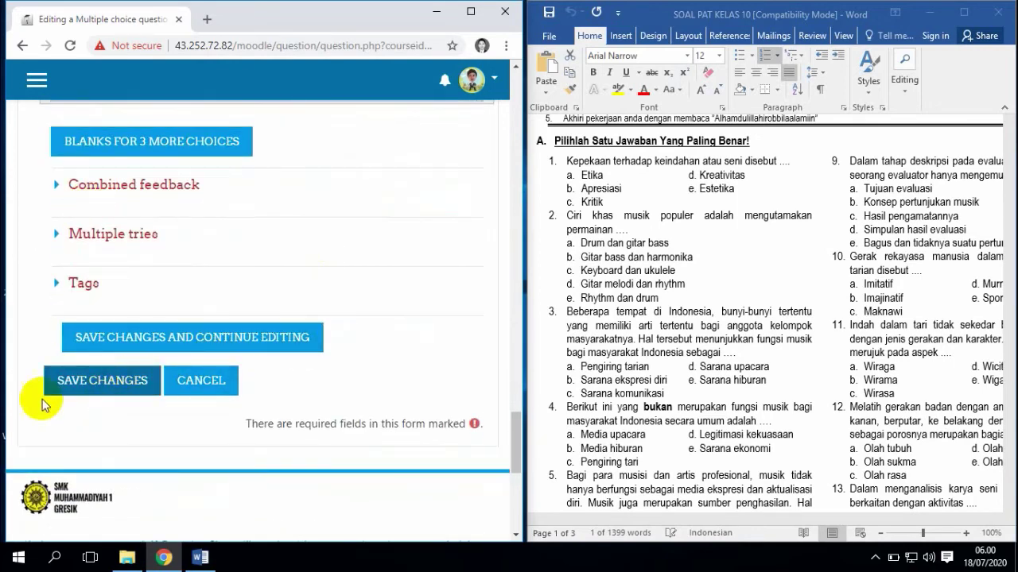
left_click(136, 386)
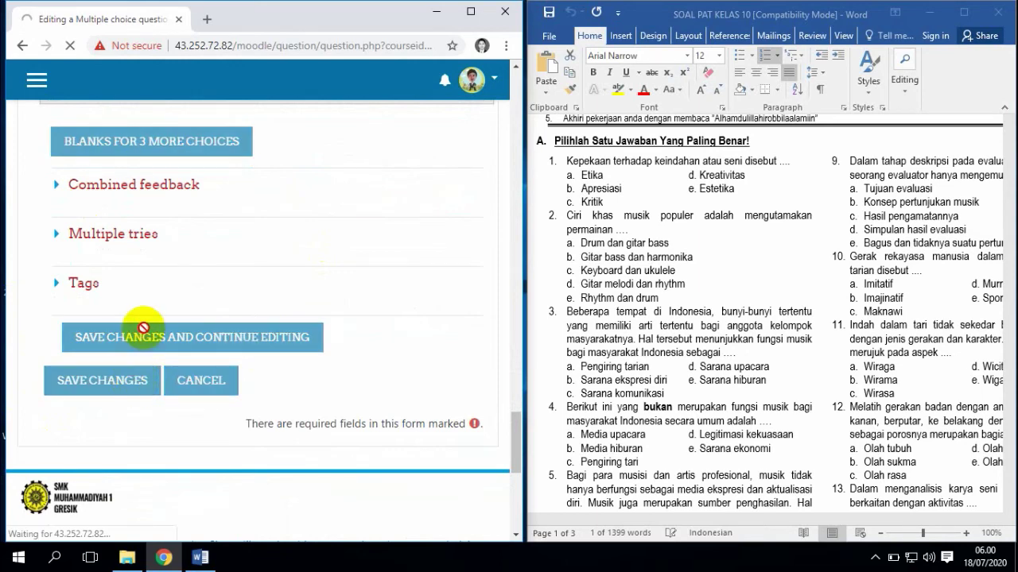
left_click(481, 20)
scroll(469, 199, "down", 2)
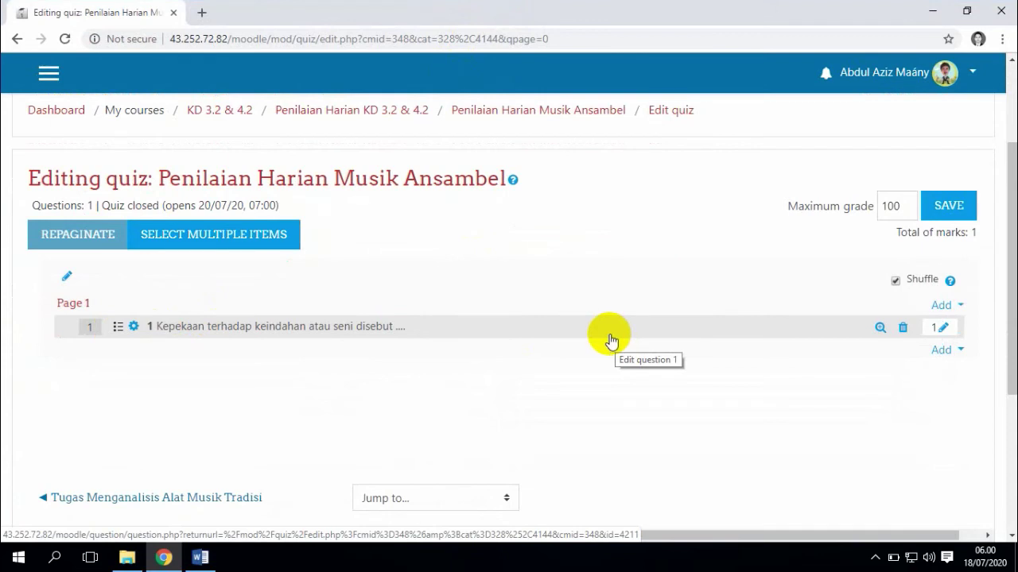
Preview question 1, try selecting different answers, and check its choices in the question editor before returning to the quiz editing page.
left_click(879, 331)
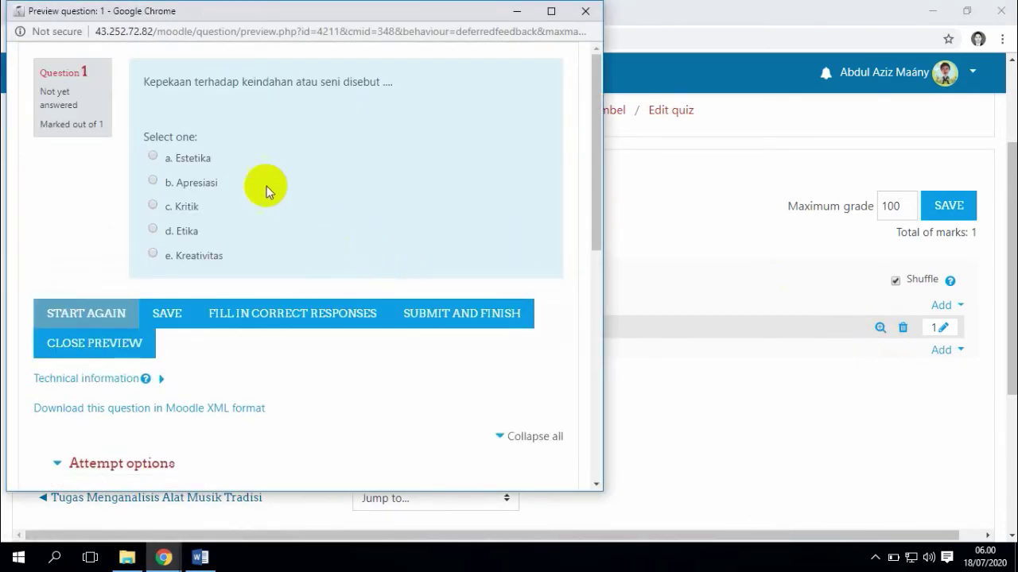
left_click(153, 158)
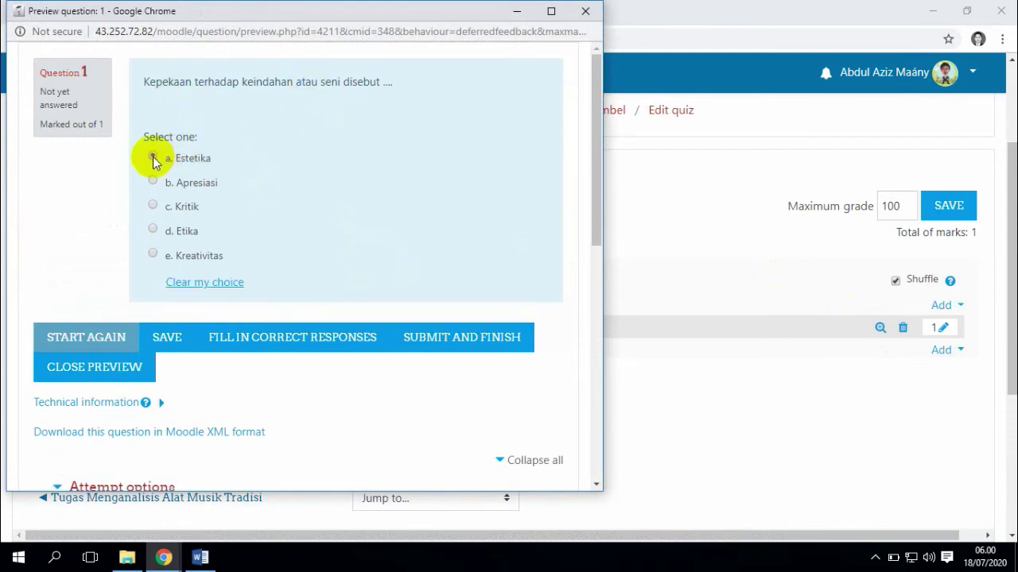
left_click(153, 229)
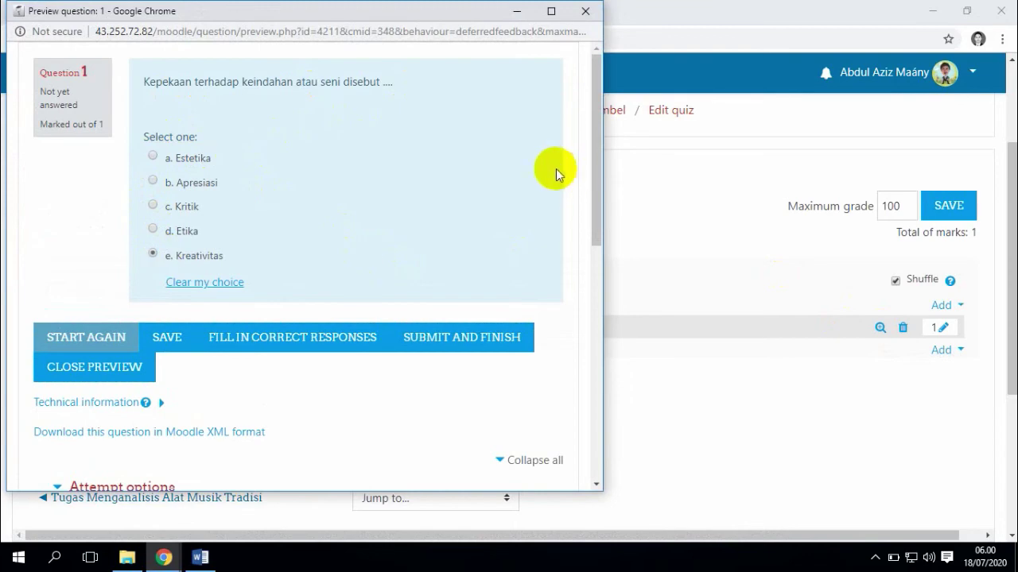
left_click(586, 12)
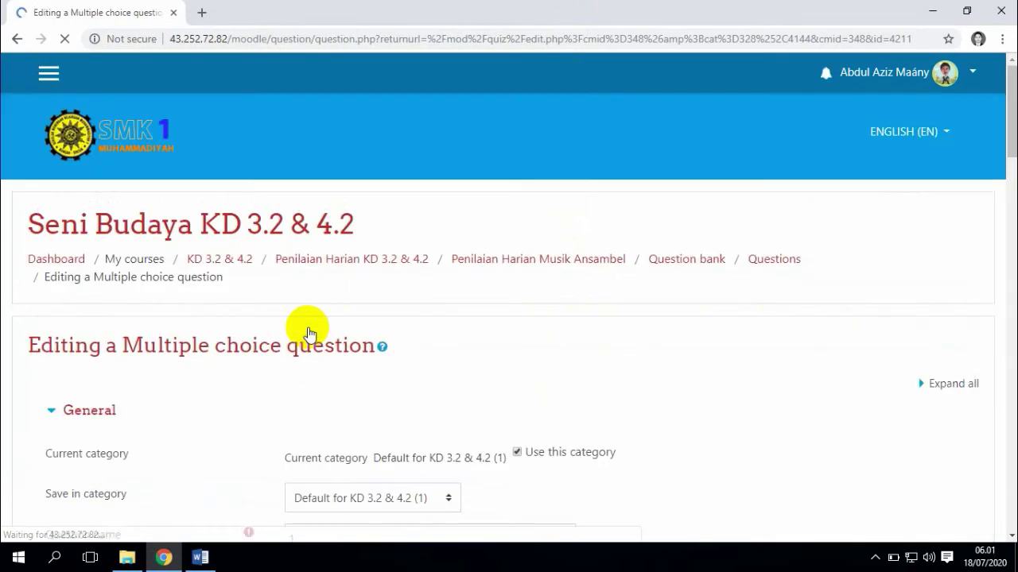
scroll(493, 424, "down", 12)
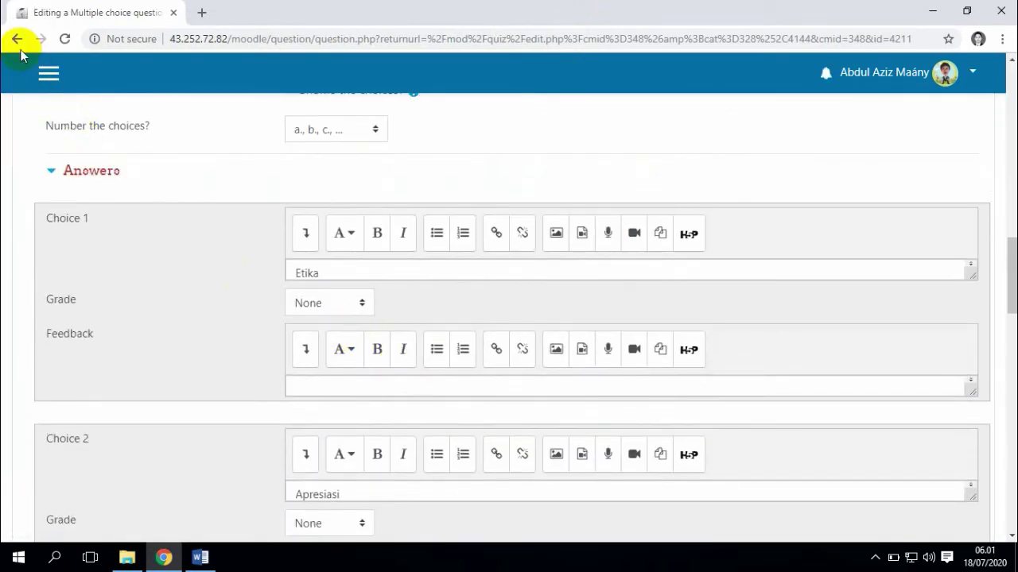
left_click(16, 38)
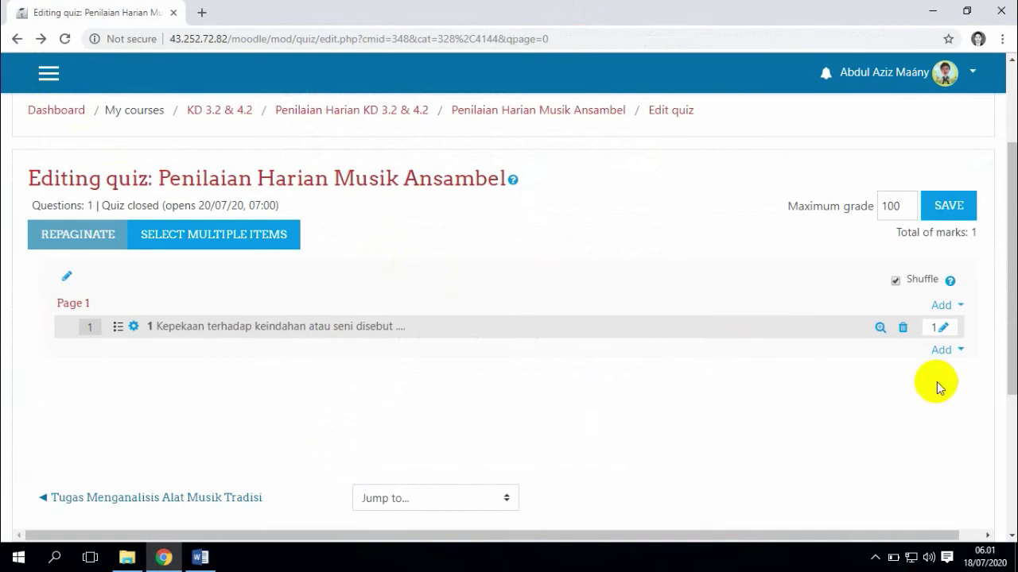
Add a new Multiple choice question to the quiz and name it 2.
left_click(946, 350)
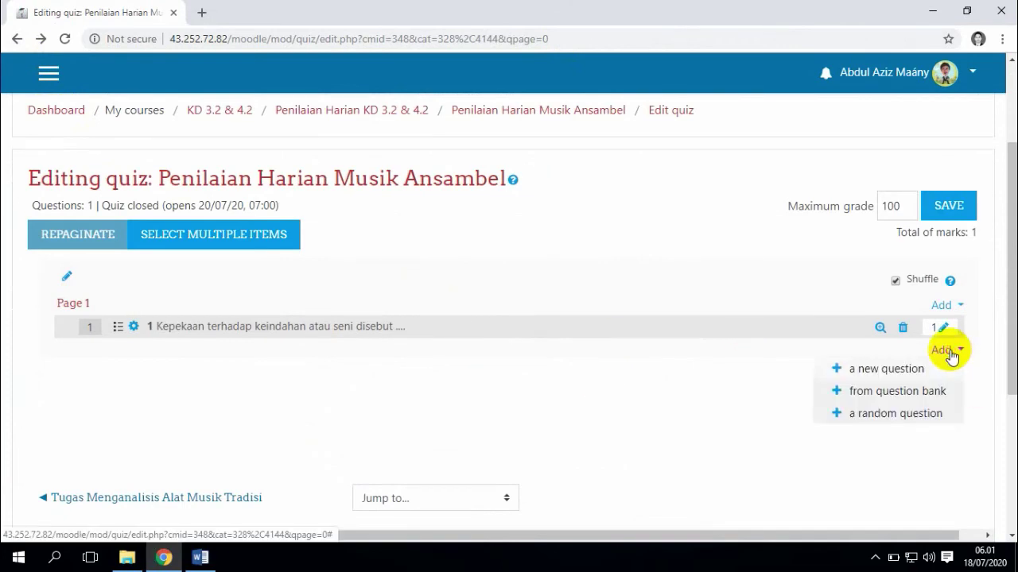
left_click(896, 377)
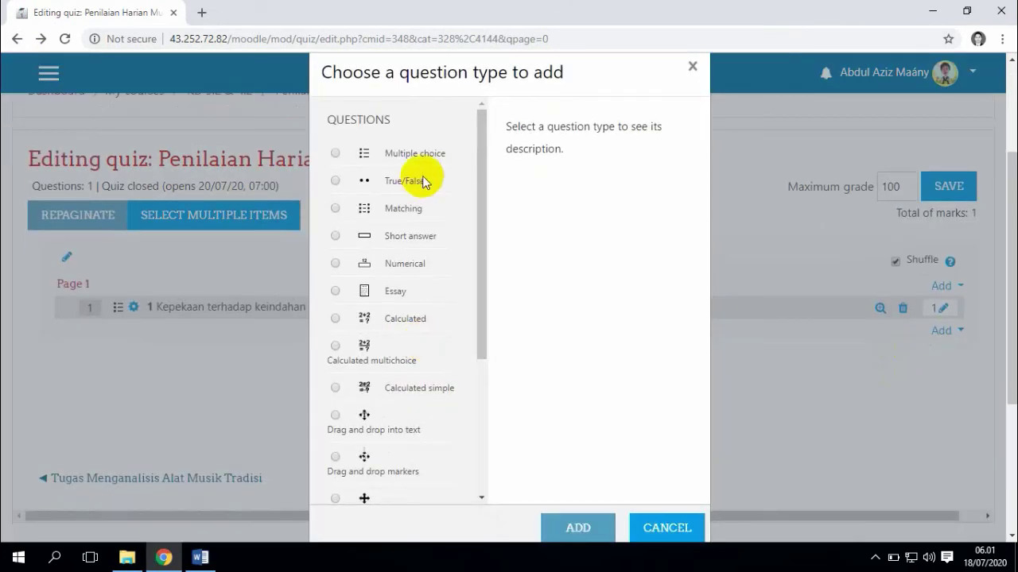
left_click(335, 155)
left_click(592, 527)
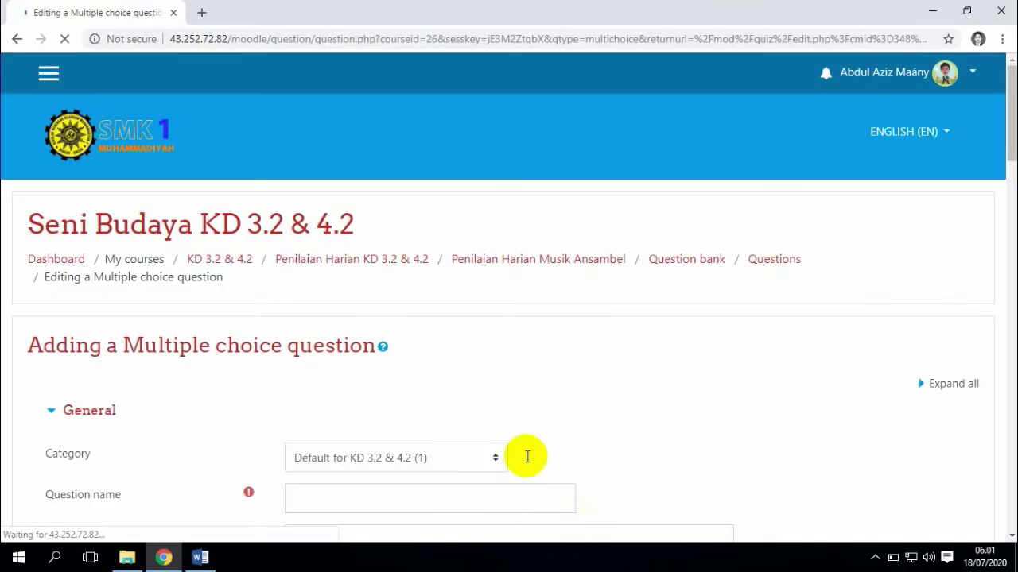
scroll(527, 454, "down", 4)
left_click(327, 203)
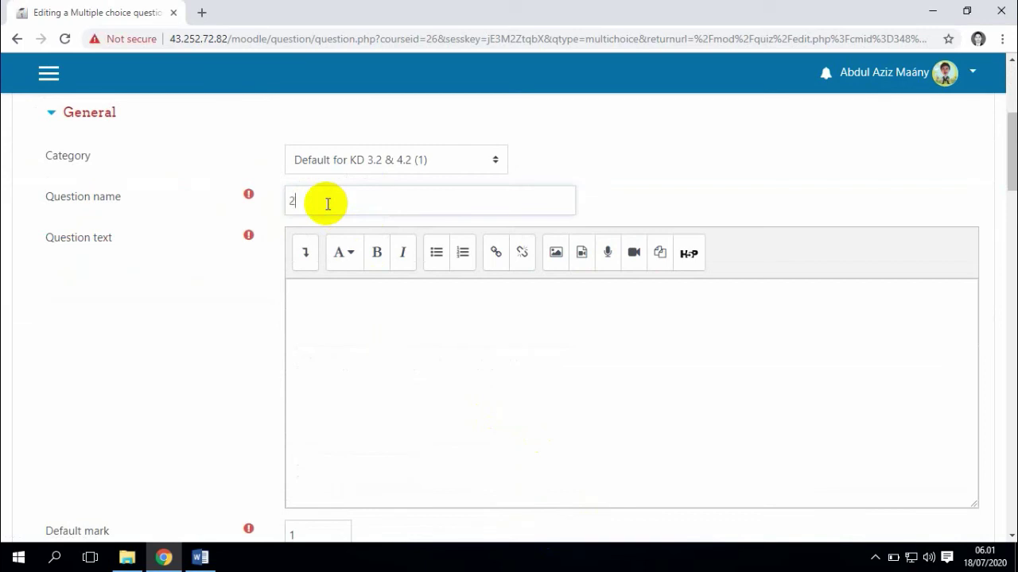
type("2")
Copy the text of question 2, "Ciri khas musik populer adalah mengutamakan permainan ....", from the Word document into the question text.
left_click(363, 322)
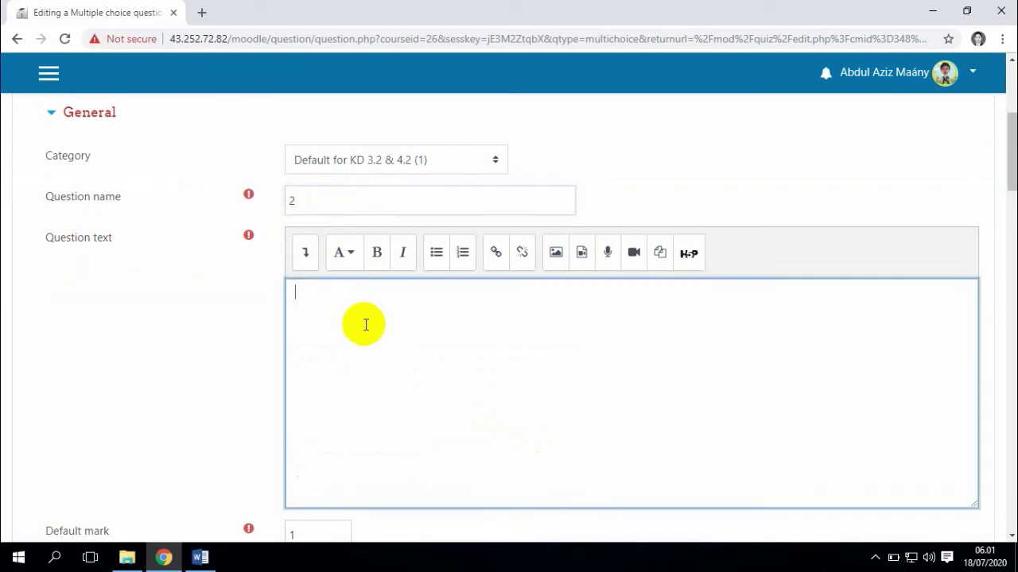
left_click(966, 11)
left_click_drag(566, 215, 614, 226)
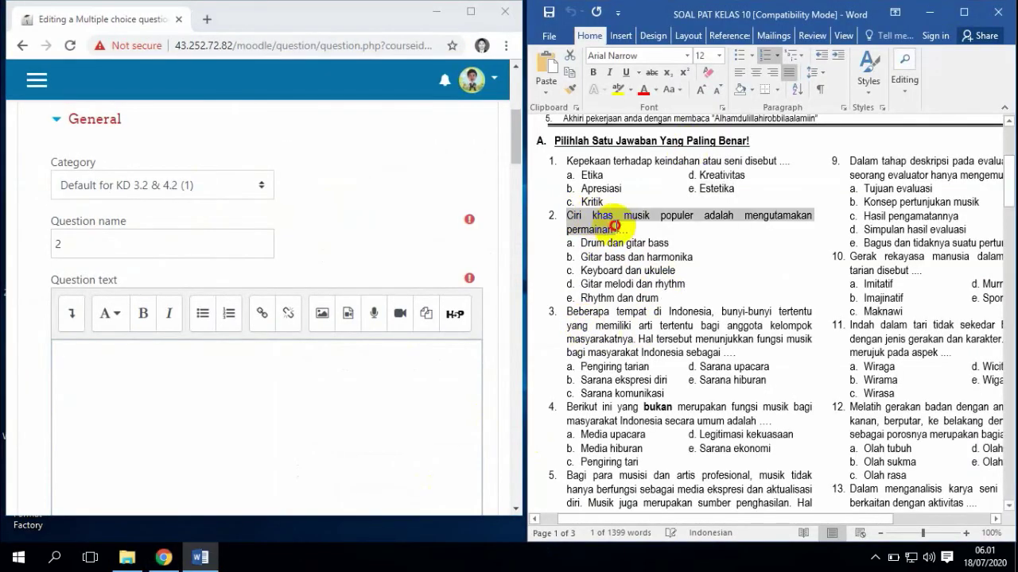
key("ctrl+c")
left_click(244, 376)
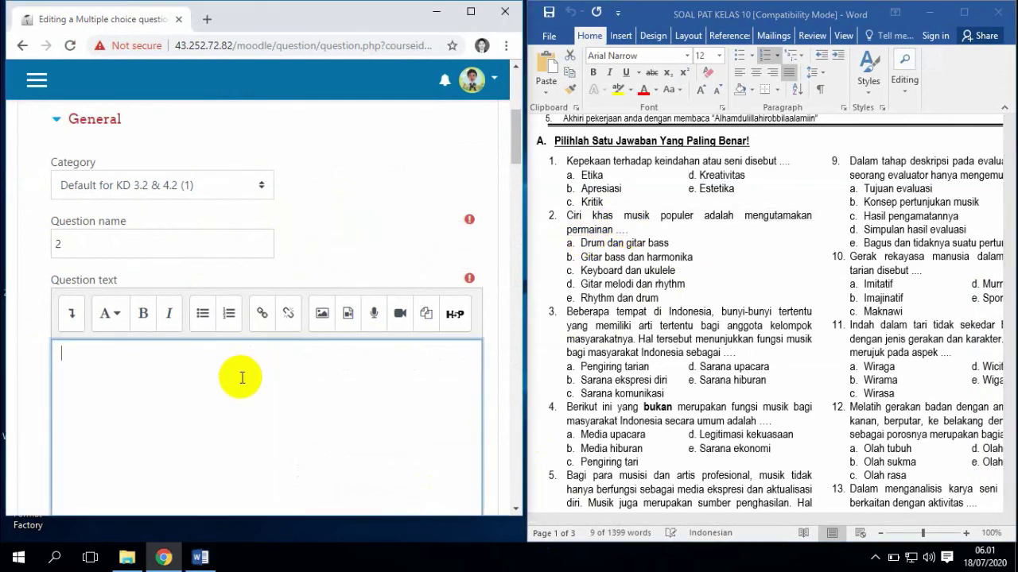
key("ctrl+v")
Copy option a, "Drum dan gitar bass", of question 2 from the Word document into Choice 1.
scroll(243, 380, "down", 4)
scroll(242, 380, "down", 3)
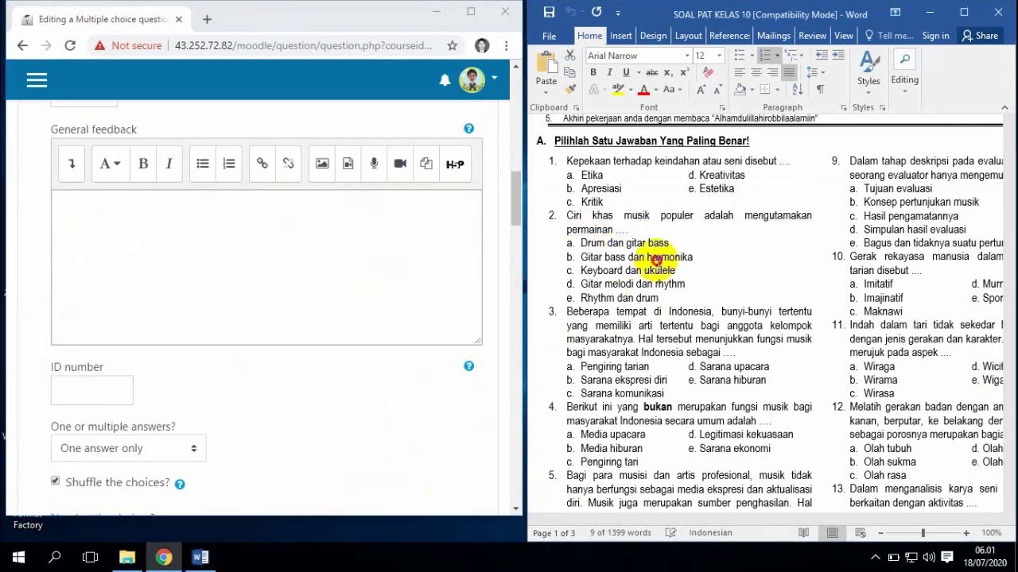
left_click_drag(580, 243, 652, 246)
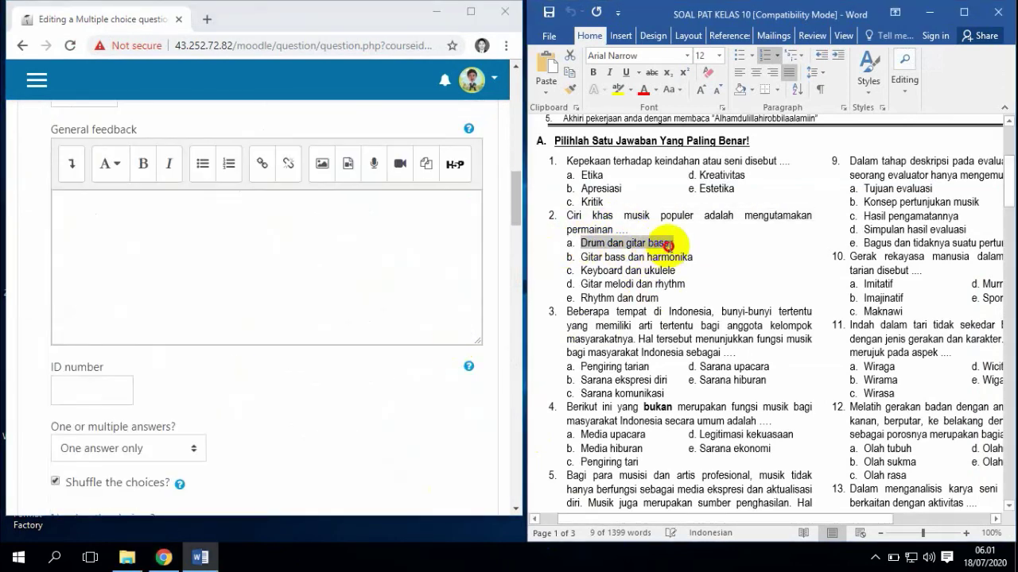
key("ctrl+c")
left_click(241, 342)
scroll(231, 350, "down", 5)
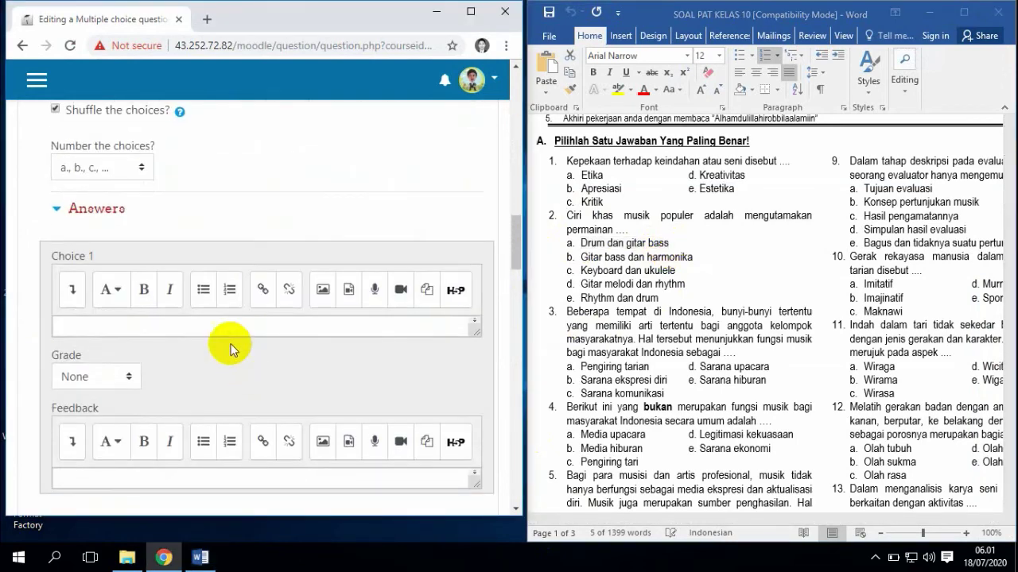
left_click(216, 333)
Copy option b, "Gitar bass dan harmonika", of question 2 from the Word document into Choice 2.
scroll(250, 386, "down", 3)
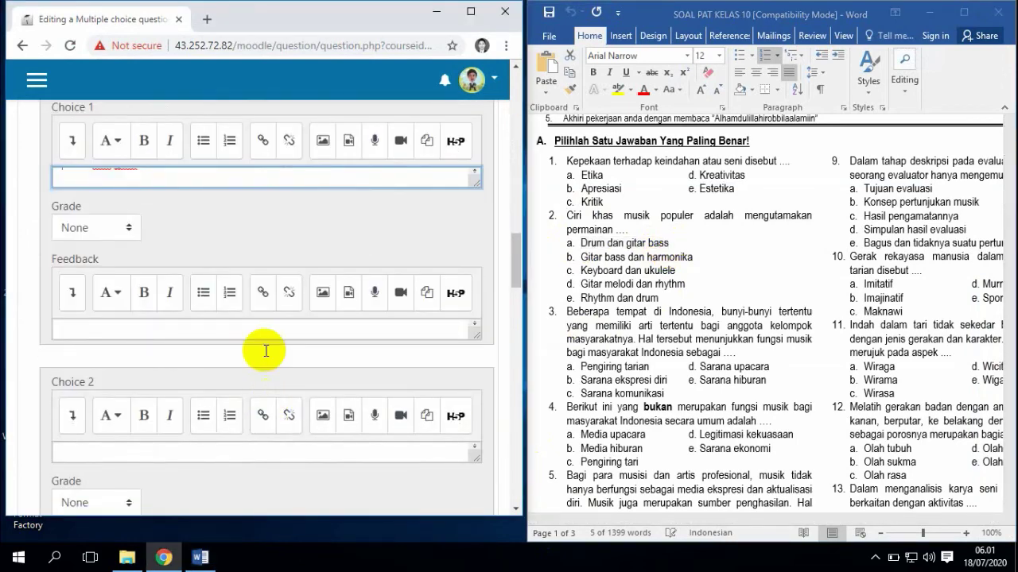
left_click_drag(580, 257, 682, 256)
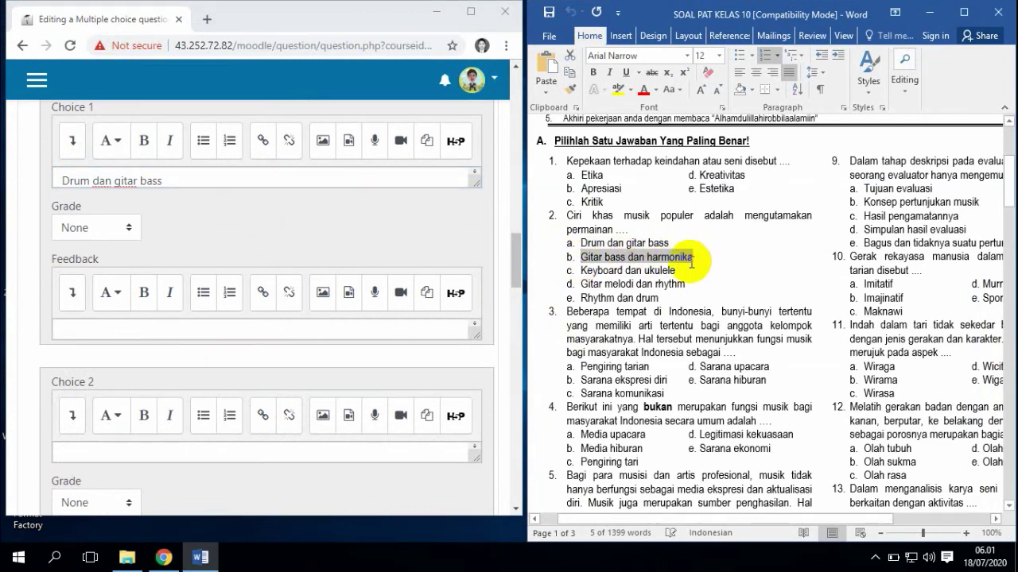
key("ctrl+c")
scroll(178, 382, "down", 3)
left_click(167, 302)
key("ctrl+v")
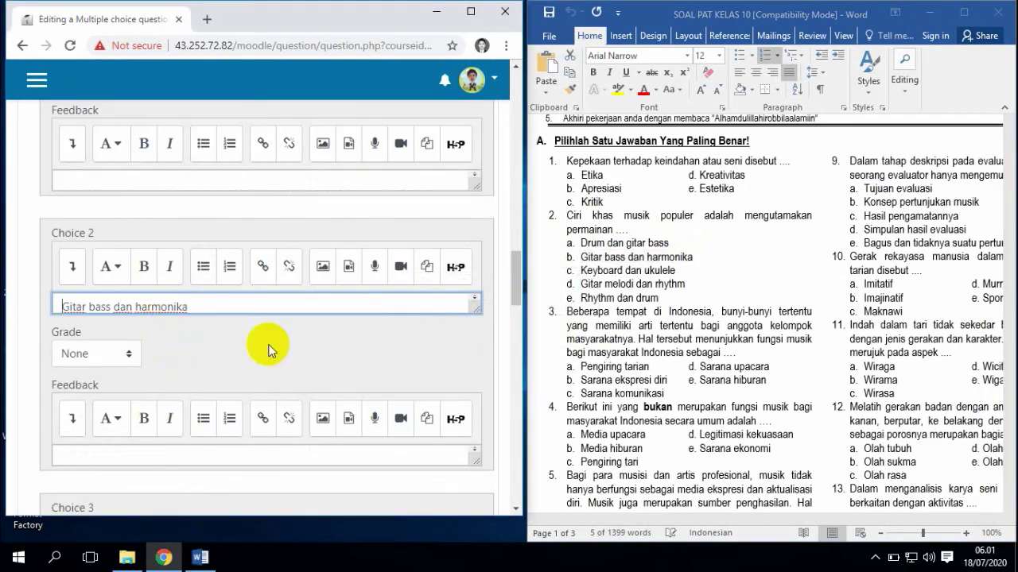
Copy option c, "Keyboard dan ukulele", of question 2 from the Word document into Choice 3.
scroll(268, 350, "down", 3)
left_click_drag(581, 270, 682, 270)
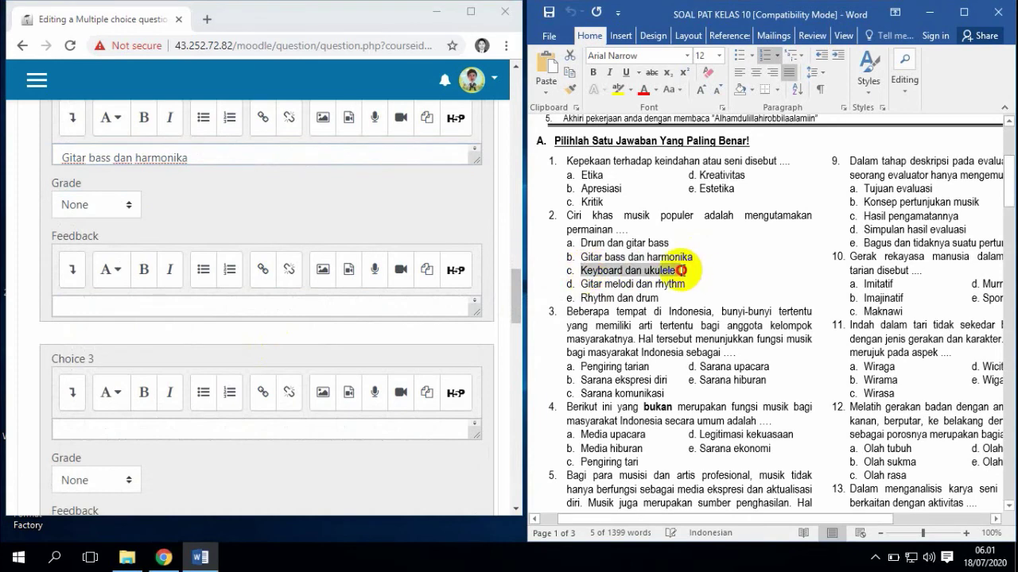
key("ctrl+c")
scroll(228, 382, "down", 3)
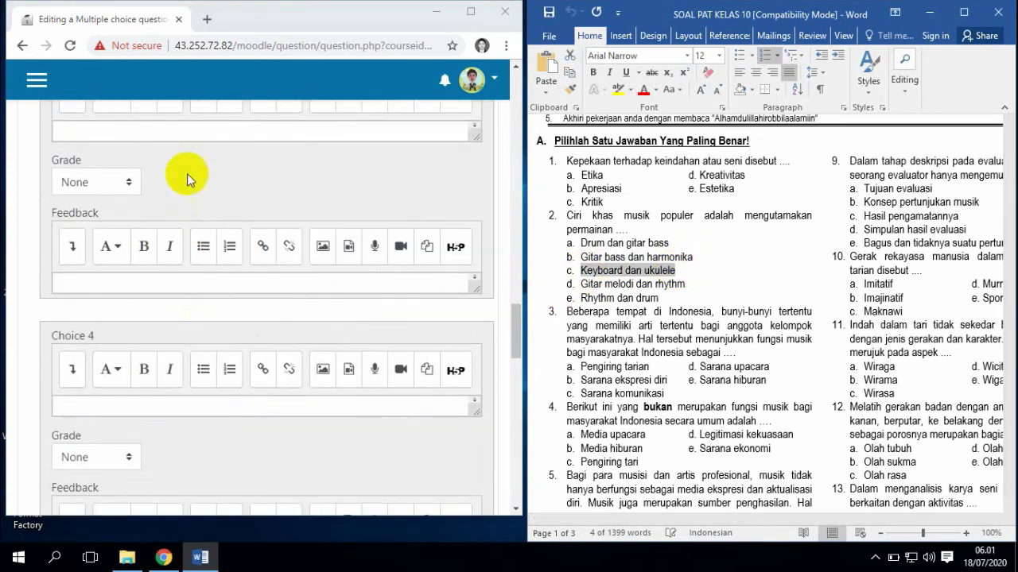
left_click(223, 135)
key("ctrl+v")
Copy option d, "Gitar melodi dan rhythm", of question 2 from the Word document into Choice 4.
left_click_drag(580, 284, 691, 284)
key("ctrl+c")
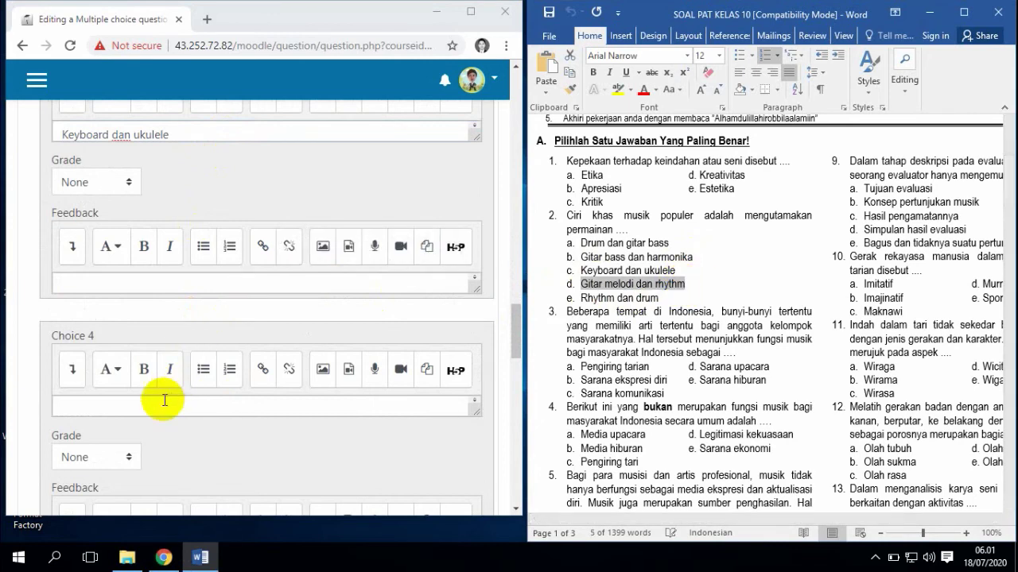
left_click(164, 401)
key("ctrl+v")
Copy option e, "Rhythm dan drum", of question 2 from the Word document into Choice 5.
scroll(195, 422, "down", 3)
left_click(597, 301)
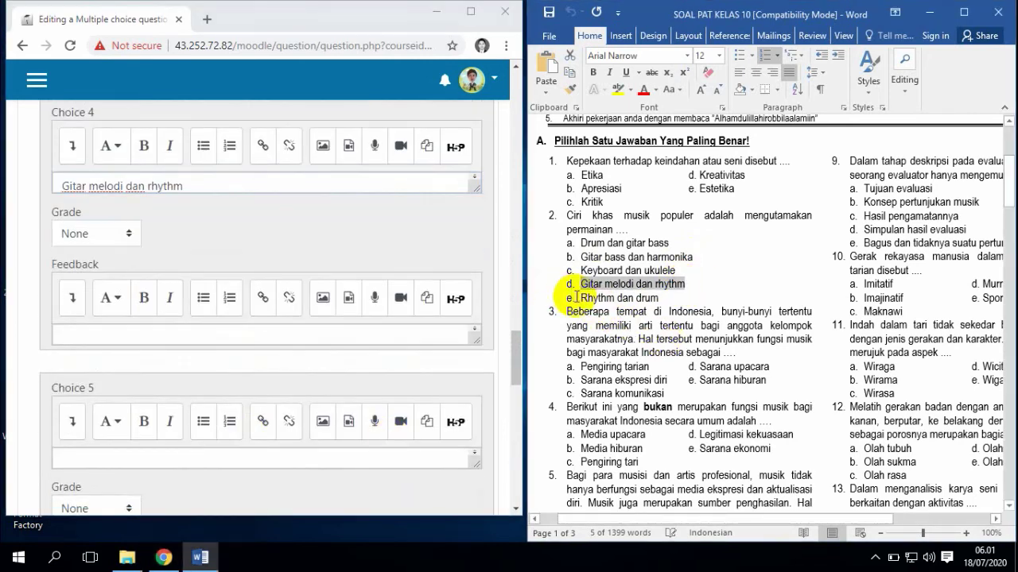
left_click_drag(585, 298, 659, 298)
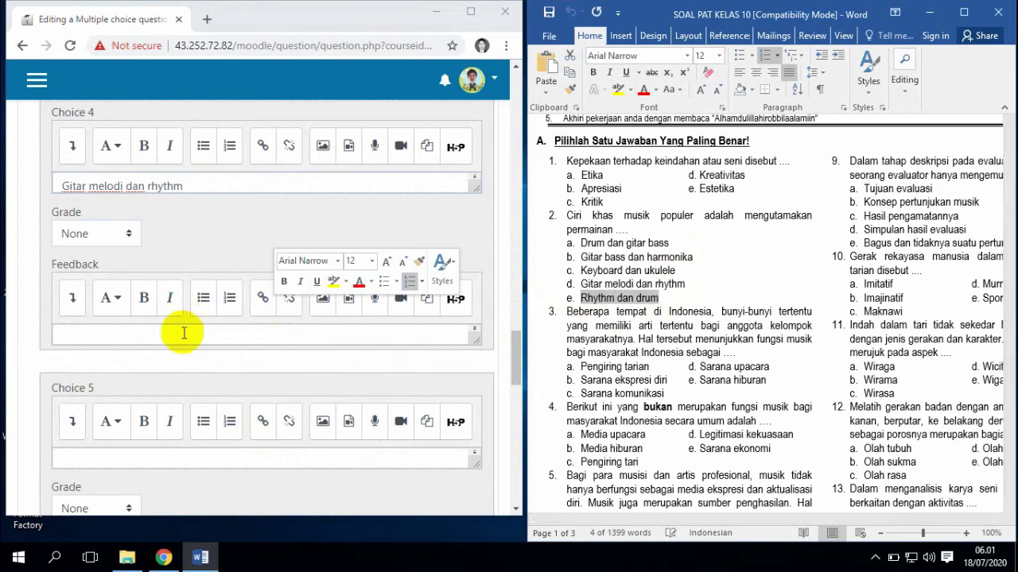
key("ctrl+c")
scroll(226, 441, "down", 1)
left_click(175, 385)
key("ctrl+v")
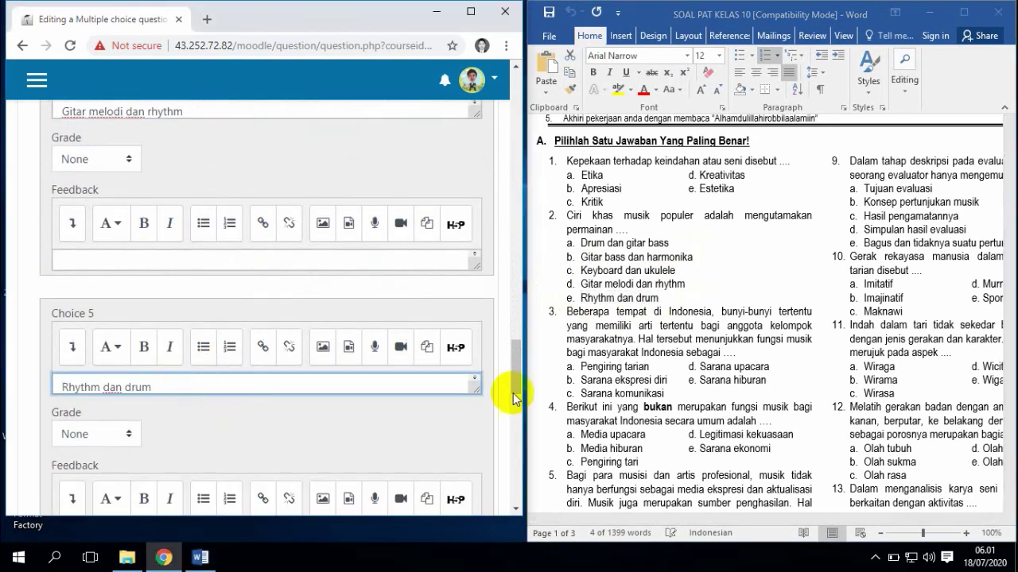
Set the grade of Choice 5, "Rhythm dan drum", to 100%.
left_click_drag(517, 386, 517, 397)
left_click(666, 322)
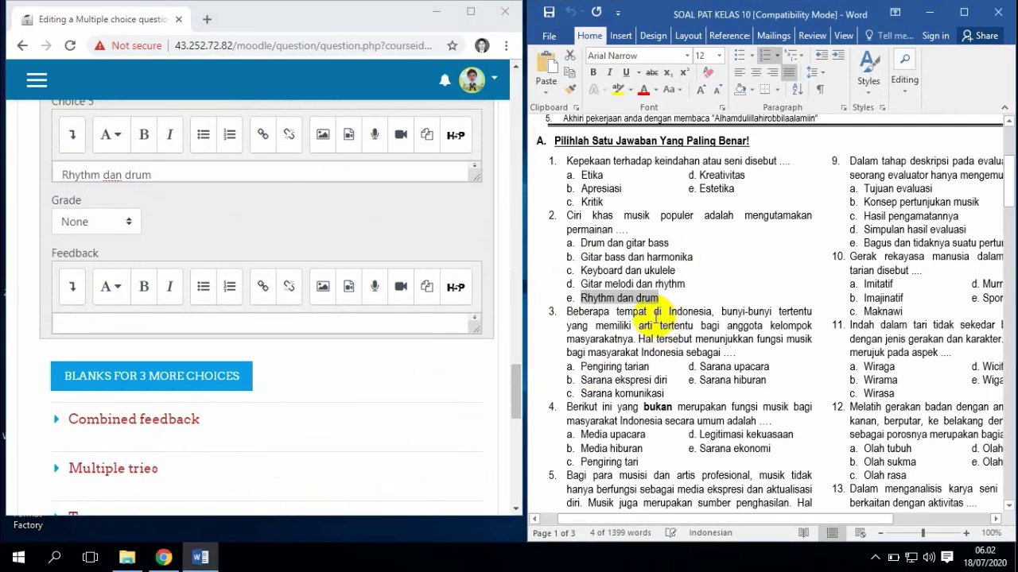
left_click(514, 378)
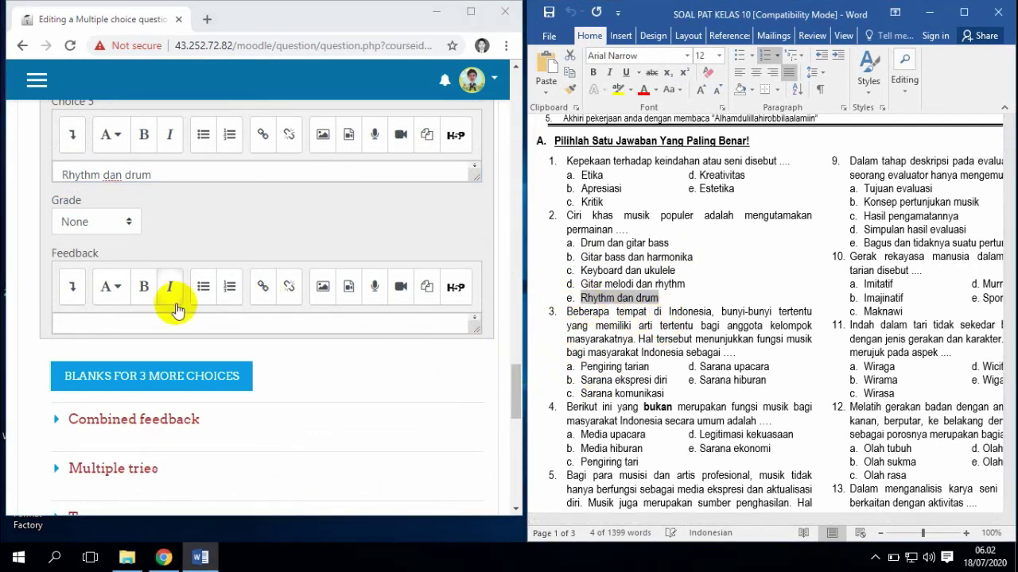
left_click(94, 226)
left_click(95, 256)
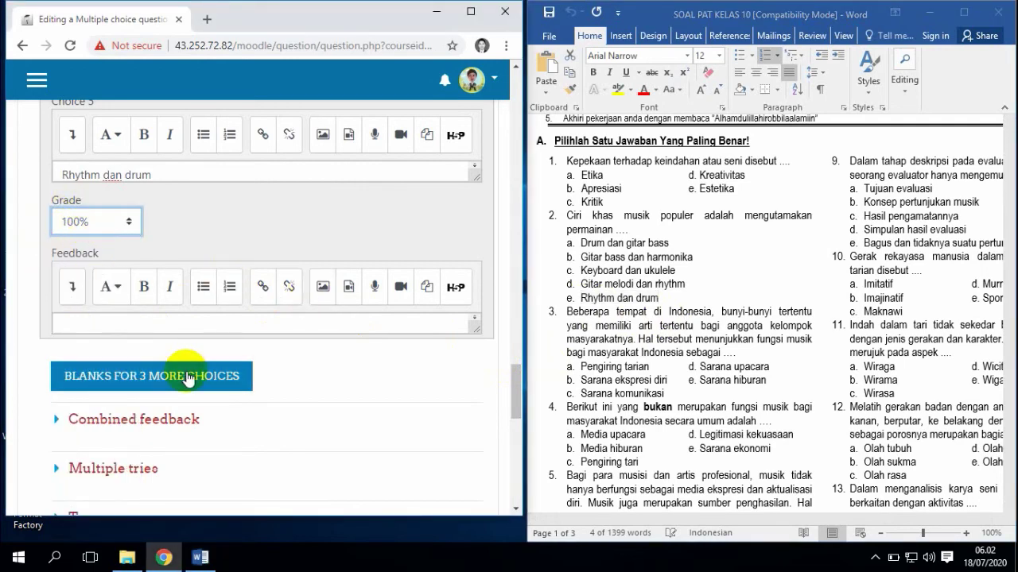
Save question 2 to return to the quiz editing page, and maximize the browser window.
scroll(370, 360, "down", 1)
scroll(370, 359, "down", 5)
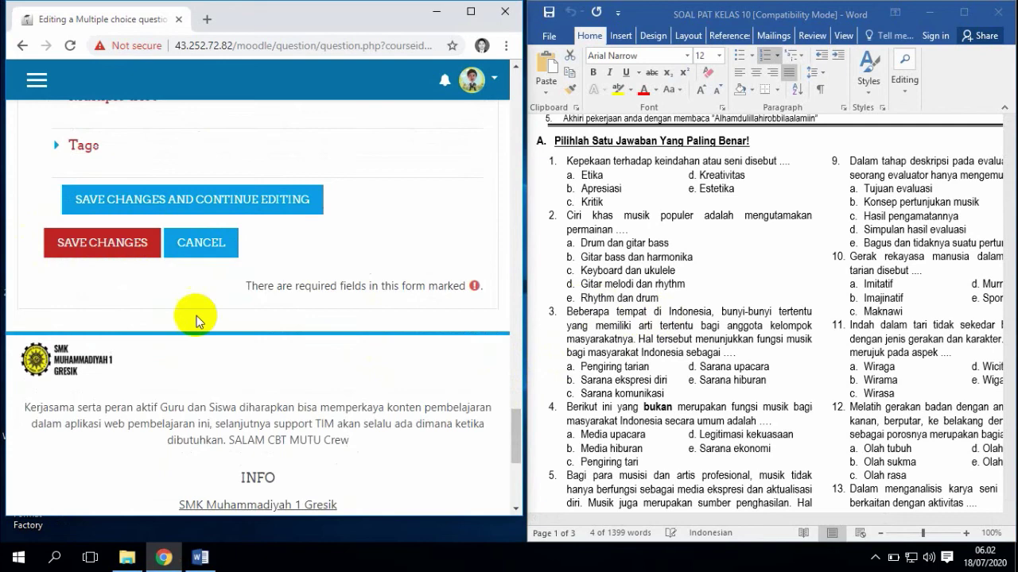
left_click(107, 246)
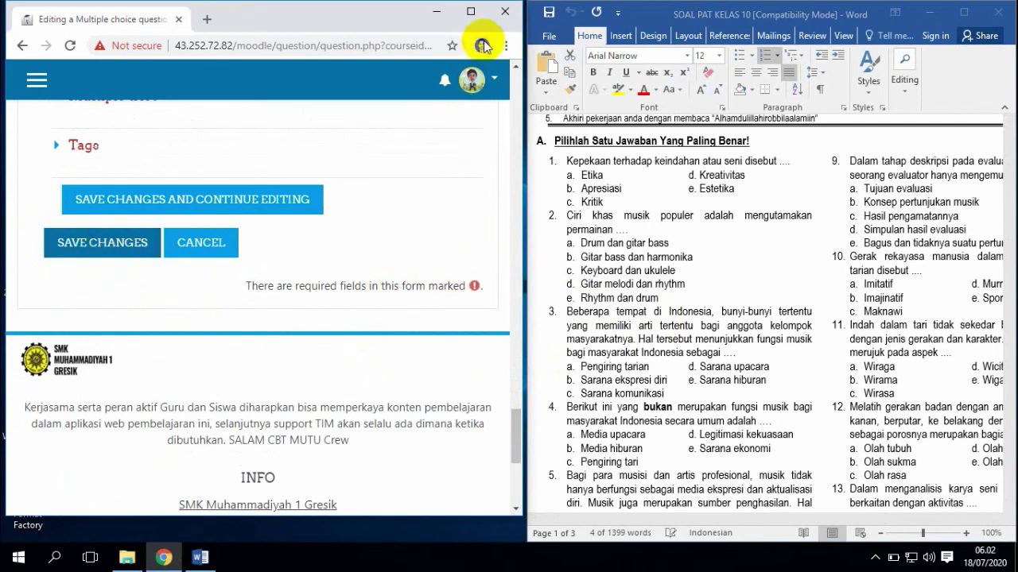
left_click(471, 12)
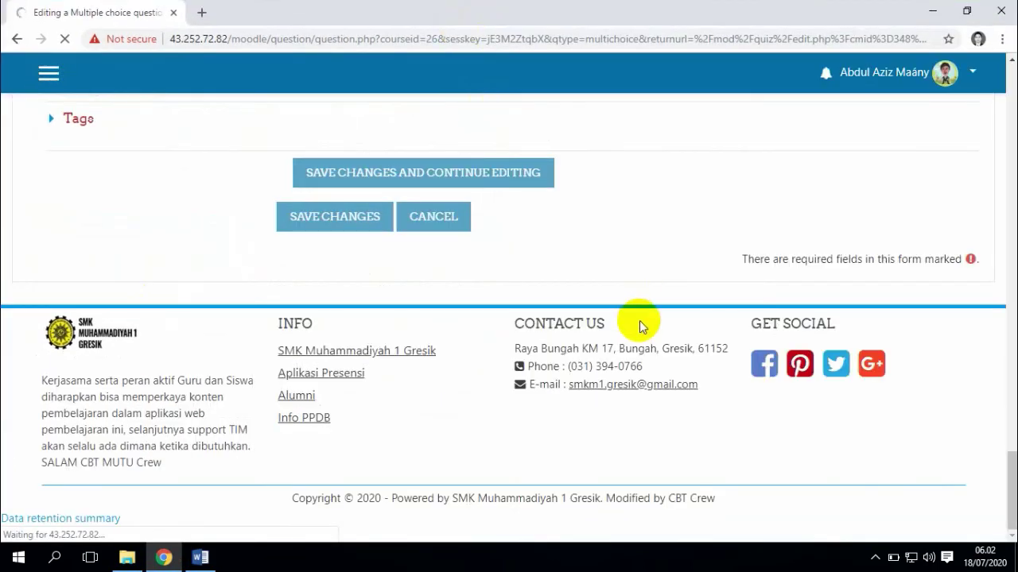
scroll(640, 326, "up", 15)
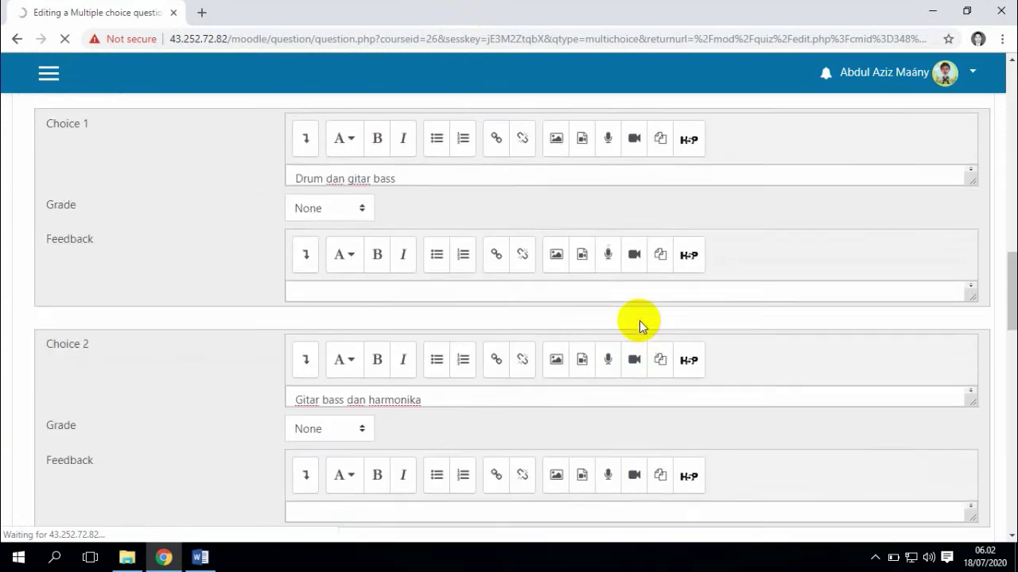
scroll(639, 320, "up", 3)
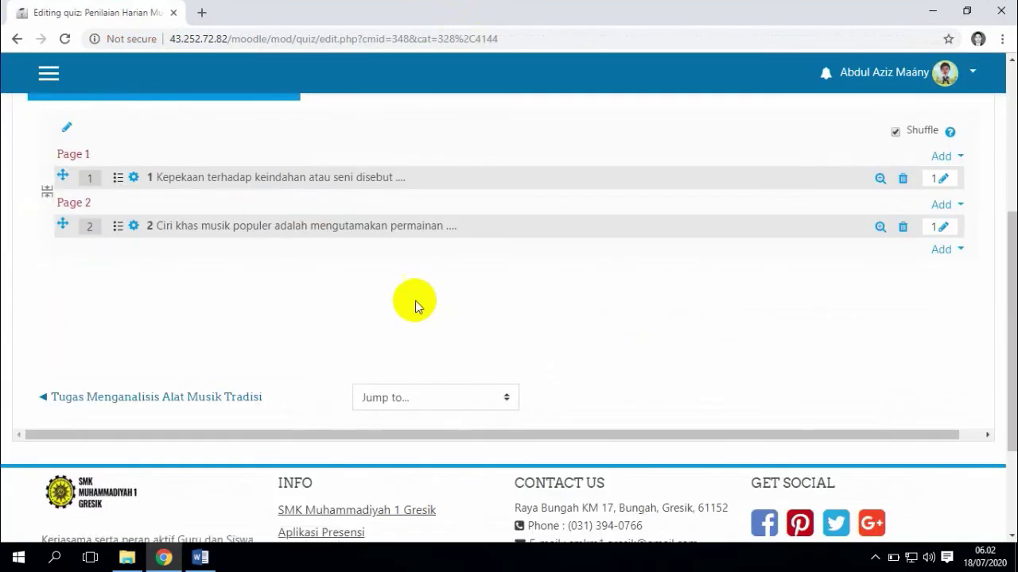
scroll(450, 275, "up", 1)
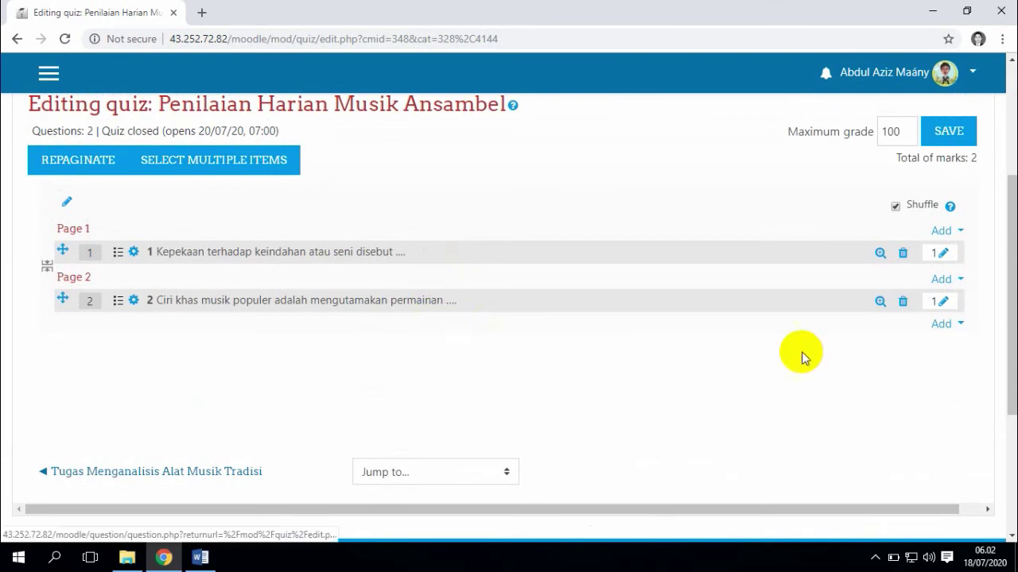
left_click(942, 326)
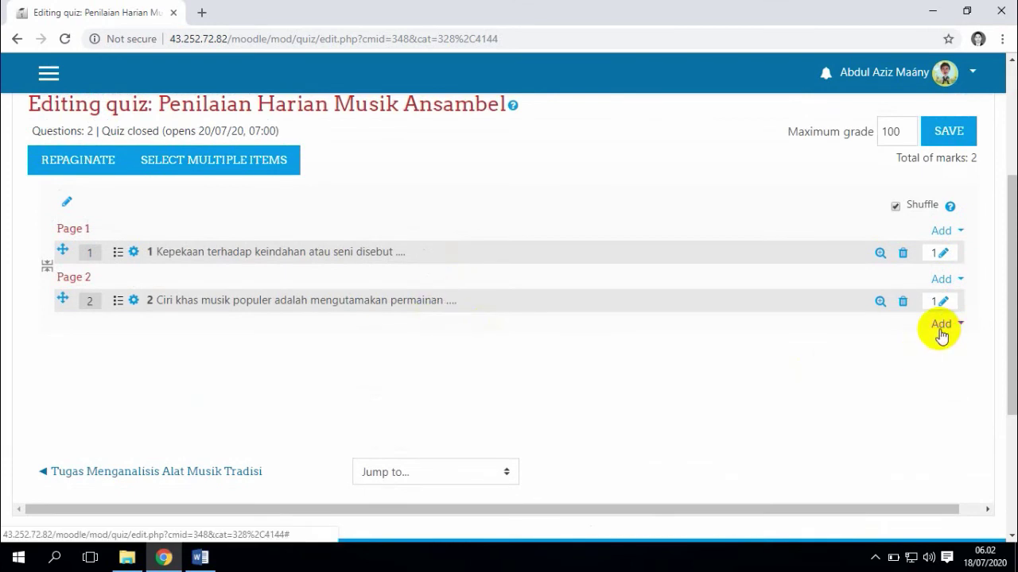
left_click(950, 436)
left_click(946, 324)
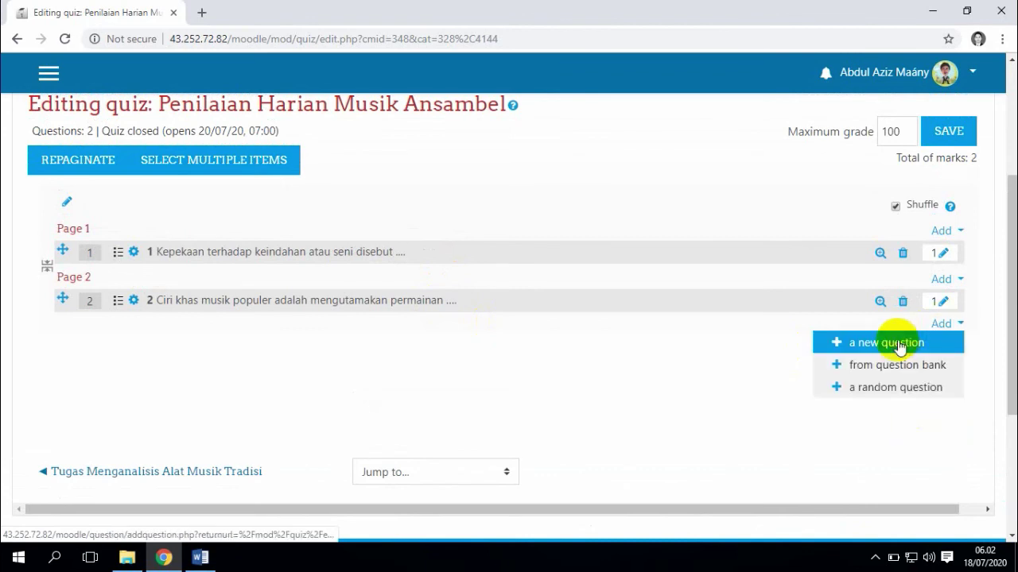
left_click(920, 427)
left_click(939, 326)
left_click(908, 432)
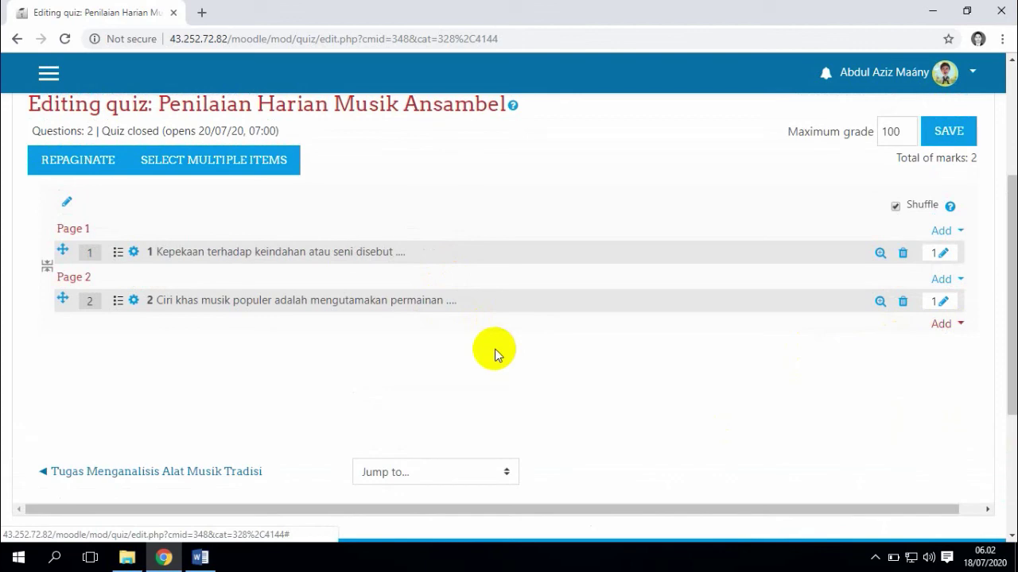
scroll(495, 349, "up", 2)
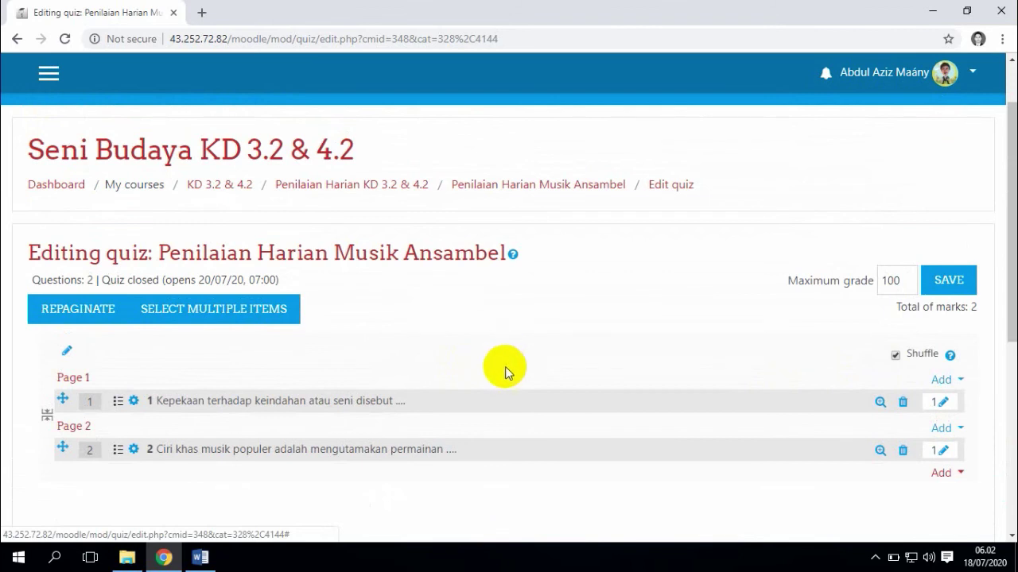
scroll(499, 369, "down", 2)
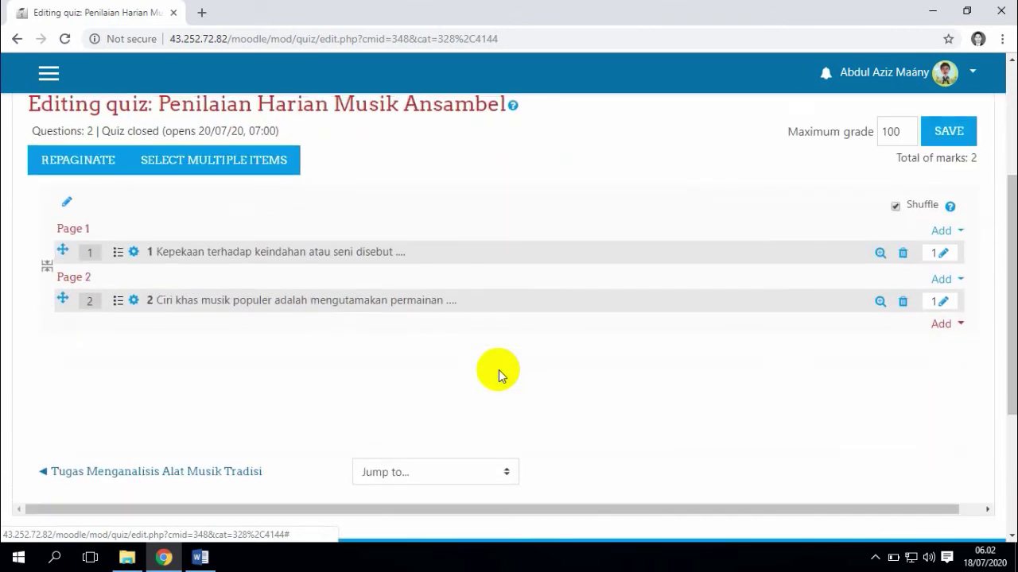
Add a new Essay question at the end of the quiz and name it 21.
left_click(943, 324)
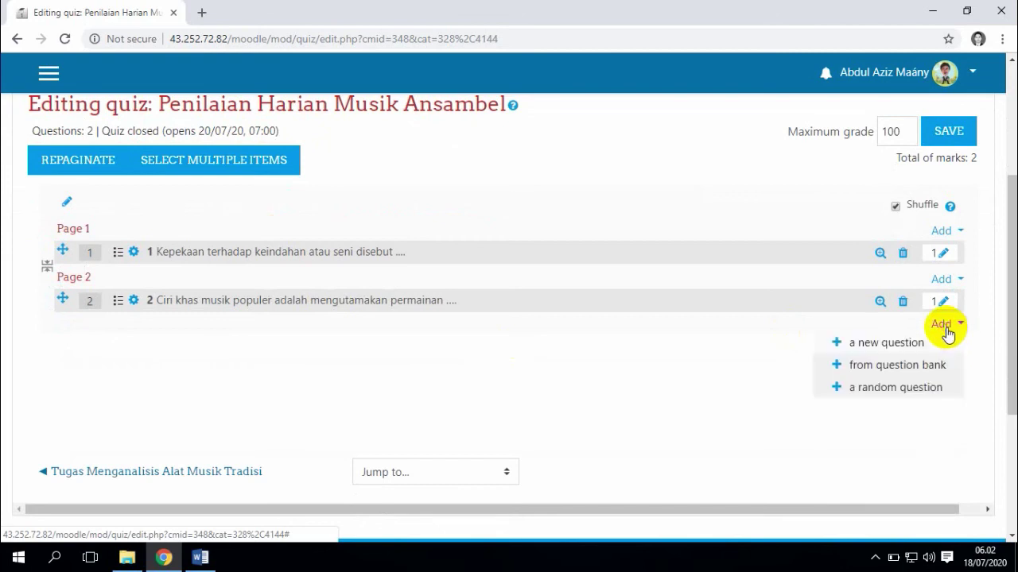
left_click(849, 343)
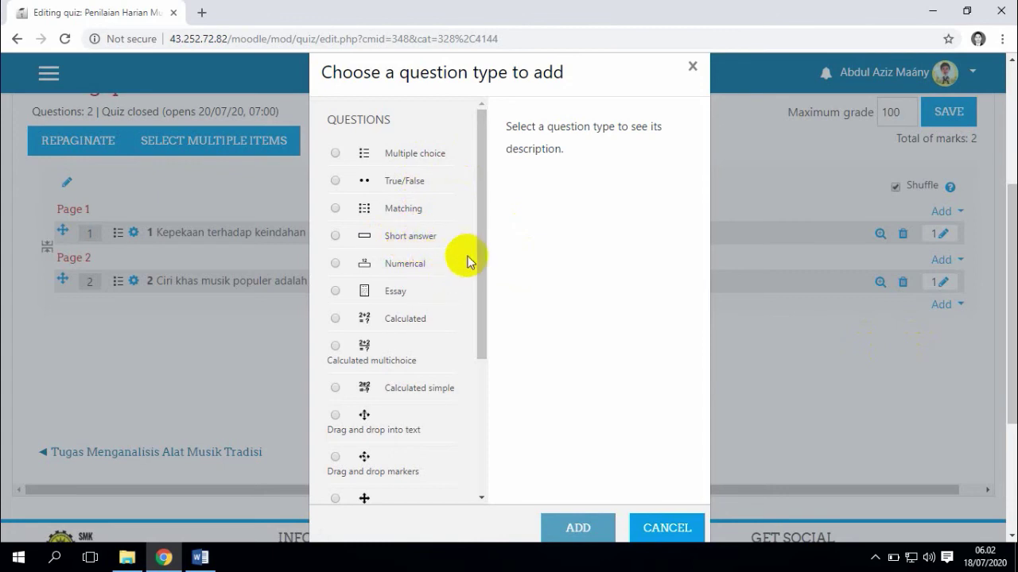
left_click(338, 291)
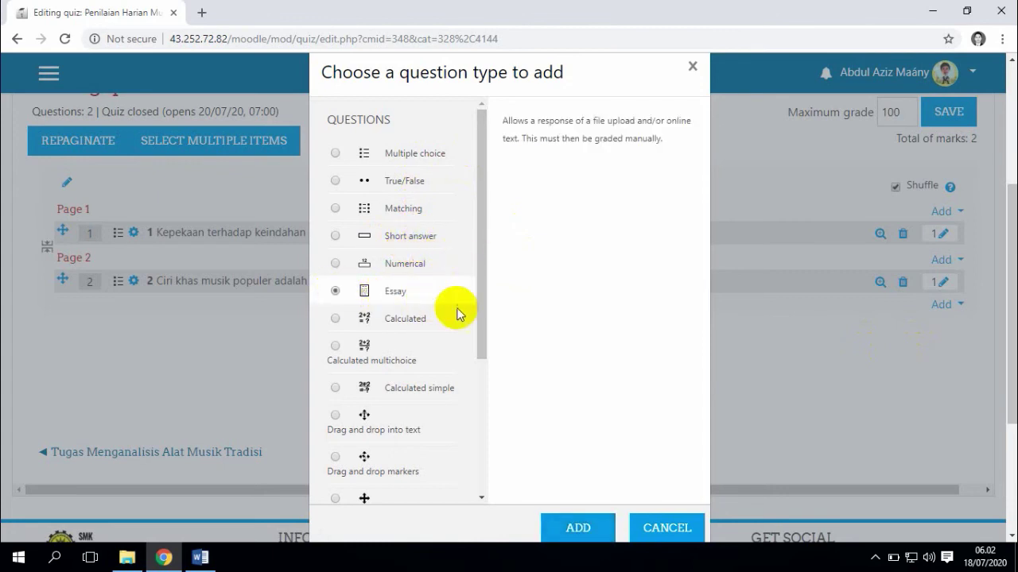
left_click_drag(483, 318, 479, 352)
left_click(582, 523)
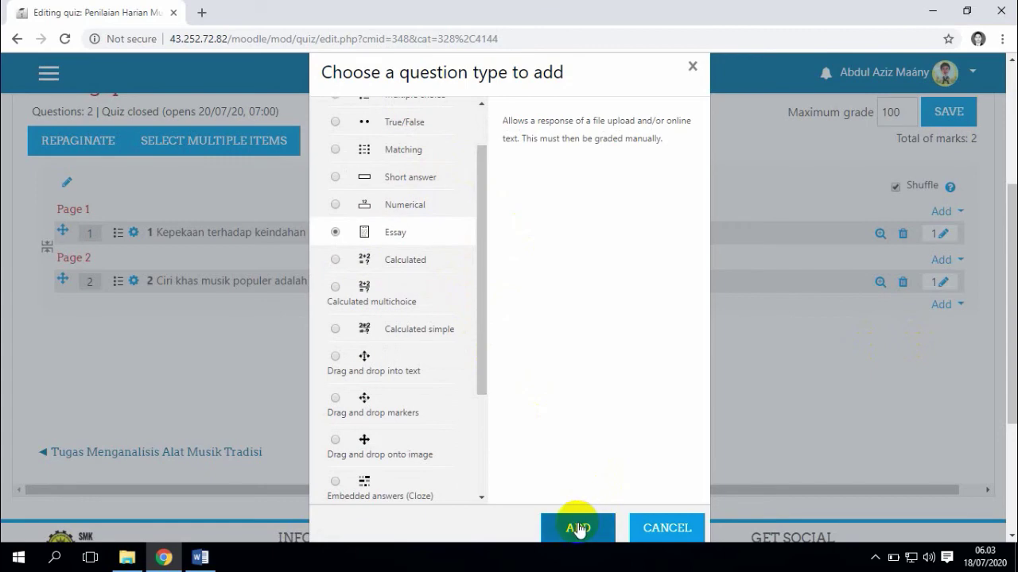
scroll(533, 333, "down", 3)
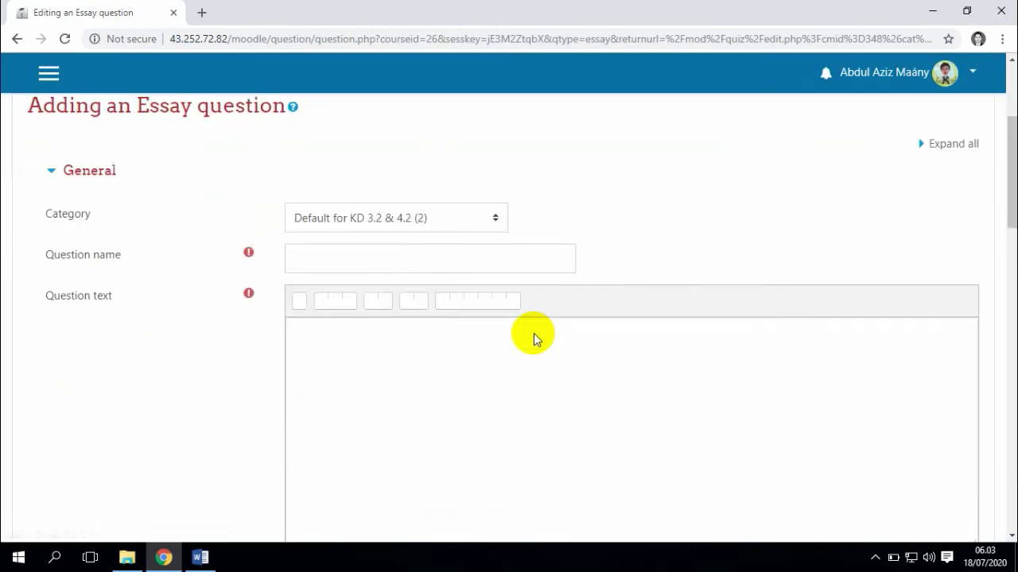
left_click(354, 259)
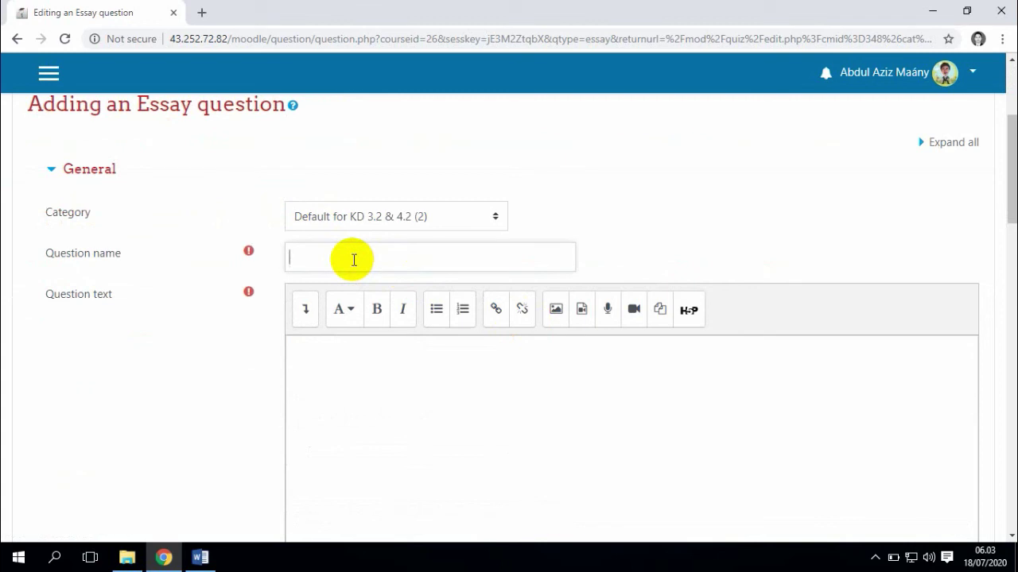
type("21")
Enter "Jelaskan apa yang anda ketahui tentang Musik Ansambel" as the essay's question text.
left_click(400, 410)
scroll(401, 410, "down", 2)
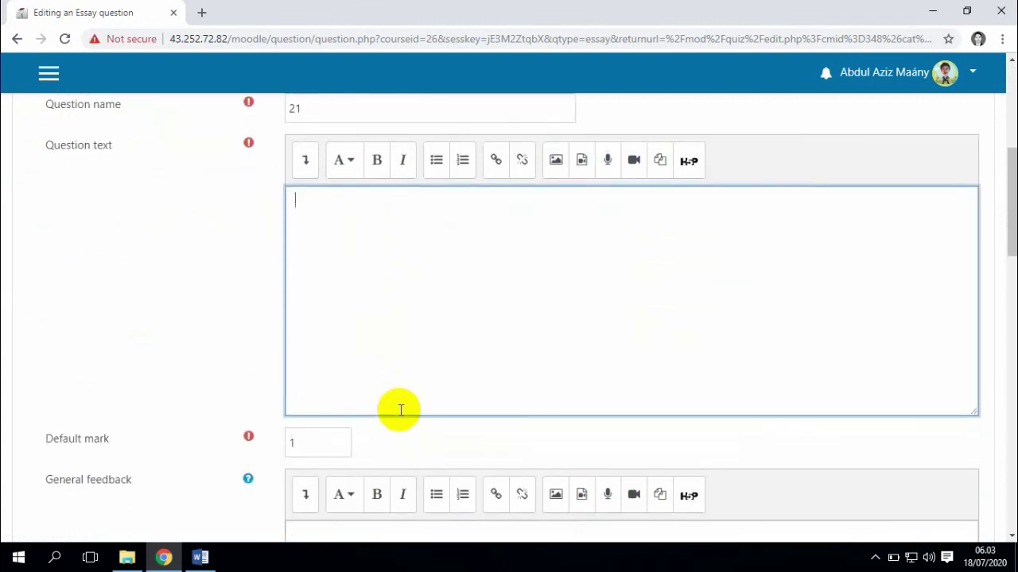
scroll(401, 410, "up", 1)
type("J")
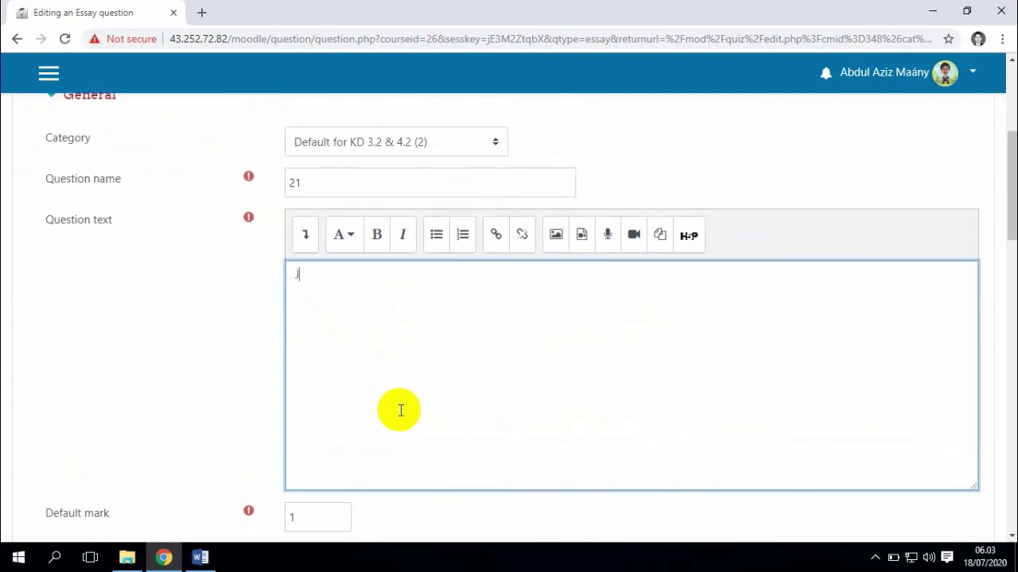
type("elaskan pengeria")
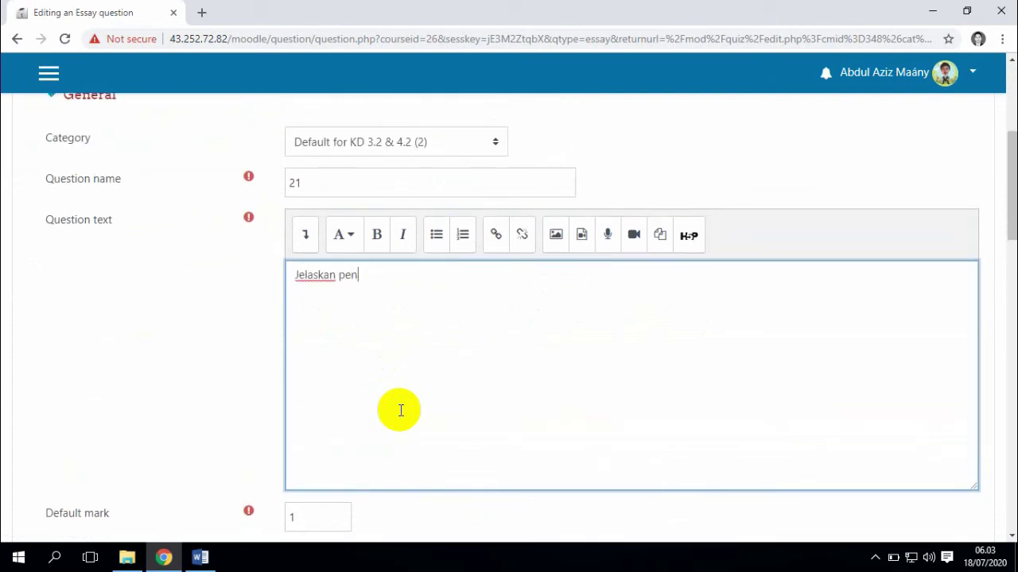
key("BackSpace")
key("BackSpace")
key("BackSpace")
key("BackSpace")
key("BackSpace")
key("BackSpace")
key("BackSpace")
key("BackSpace")
key("BackSpace")
key("BackSpace")
type("n apa yang anda ketahui tentang ")
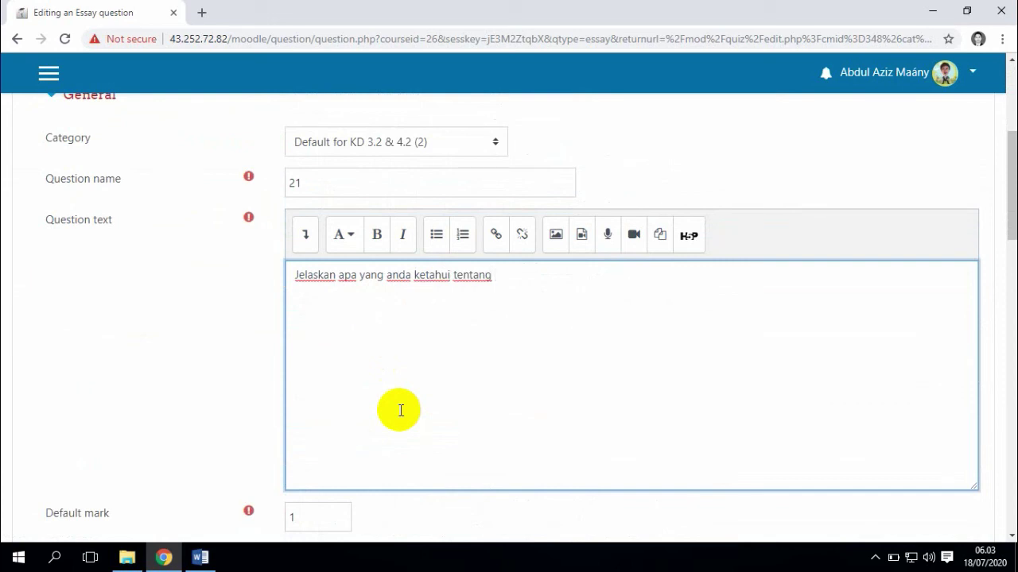
type("Musik Ansambel")
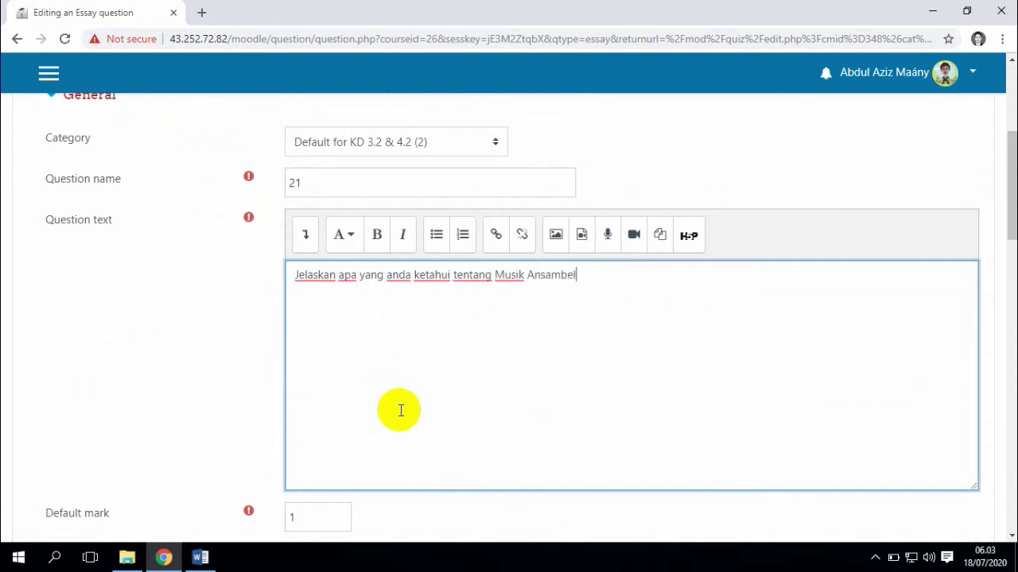
type("l")
scroll(419, 358, "down", 5)
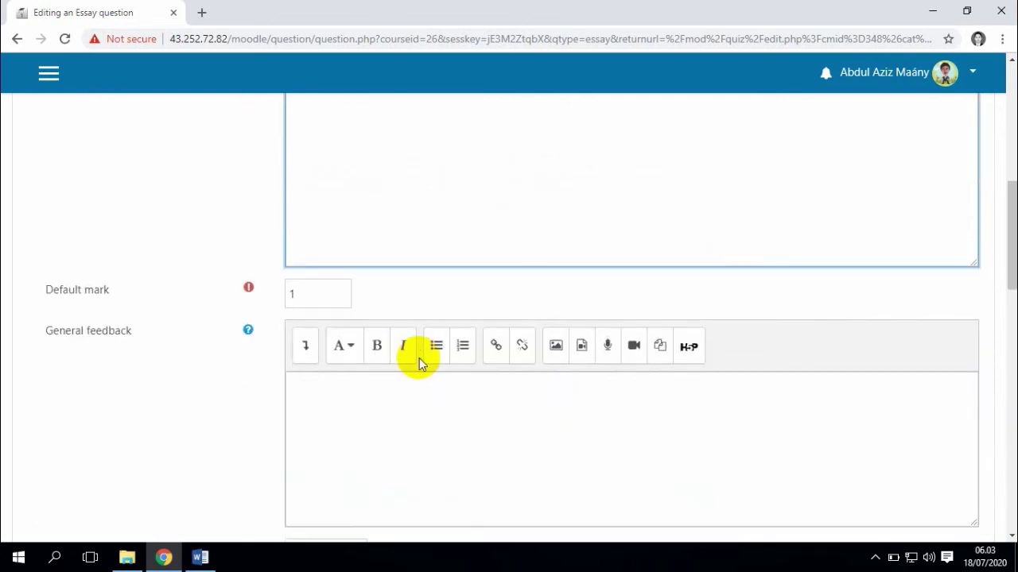
Save essay question 21 with its default mark, response options and empty grader information, returning to the quiz editing page.
scroll(419, 357, "down", 4)
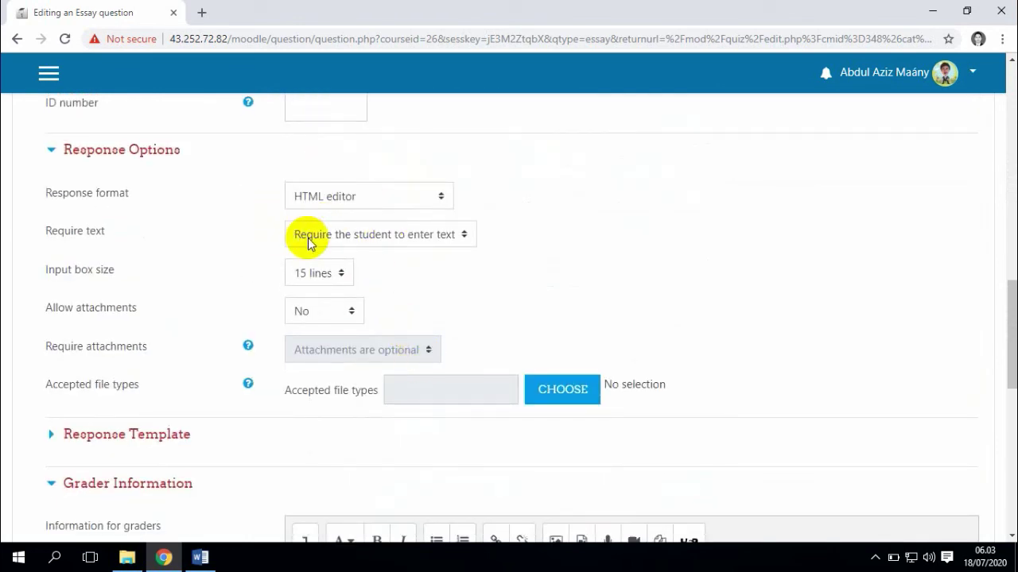
scroll(432, 271, "down", 2)
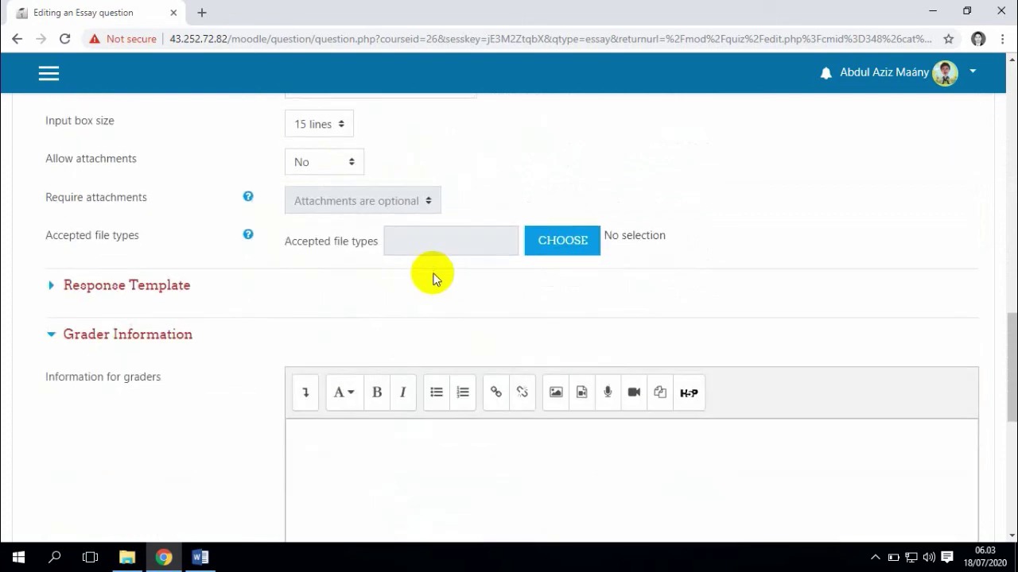
scroll(434, 278, "down", 4)
scroll(434, 274, "up", 2)
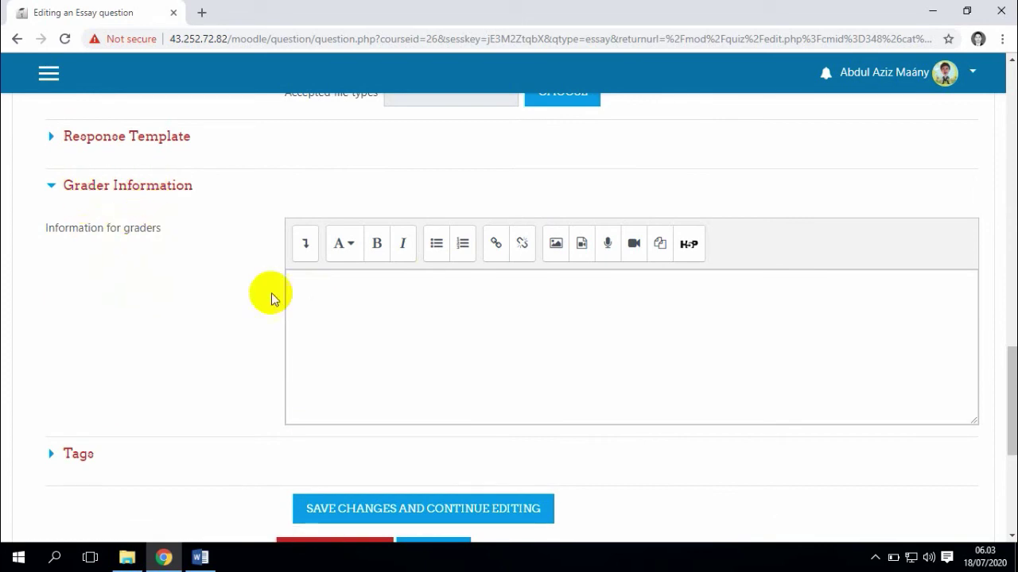
left_click(340, 306)
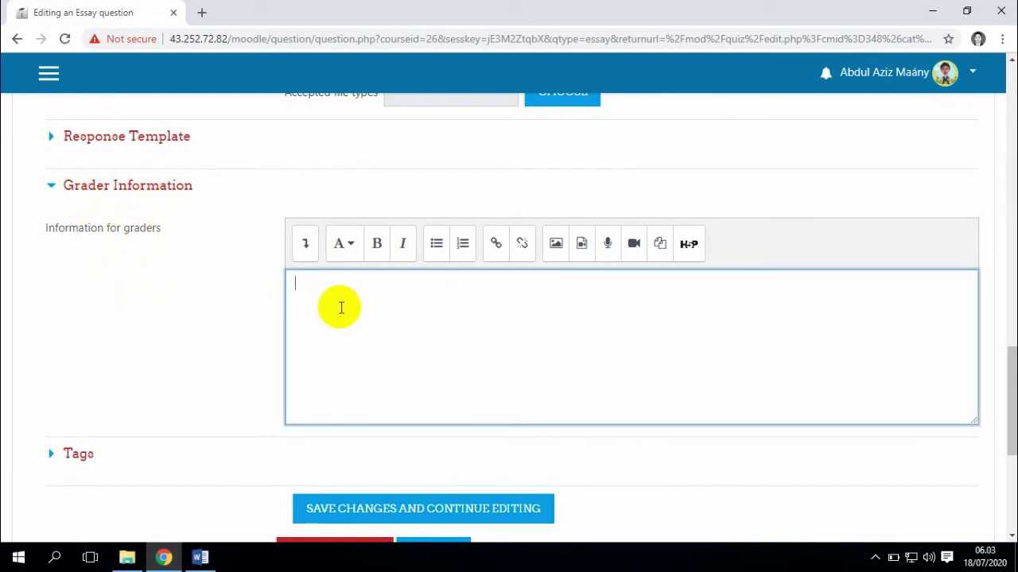
scroll(387, 359, "down", 2)
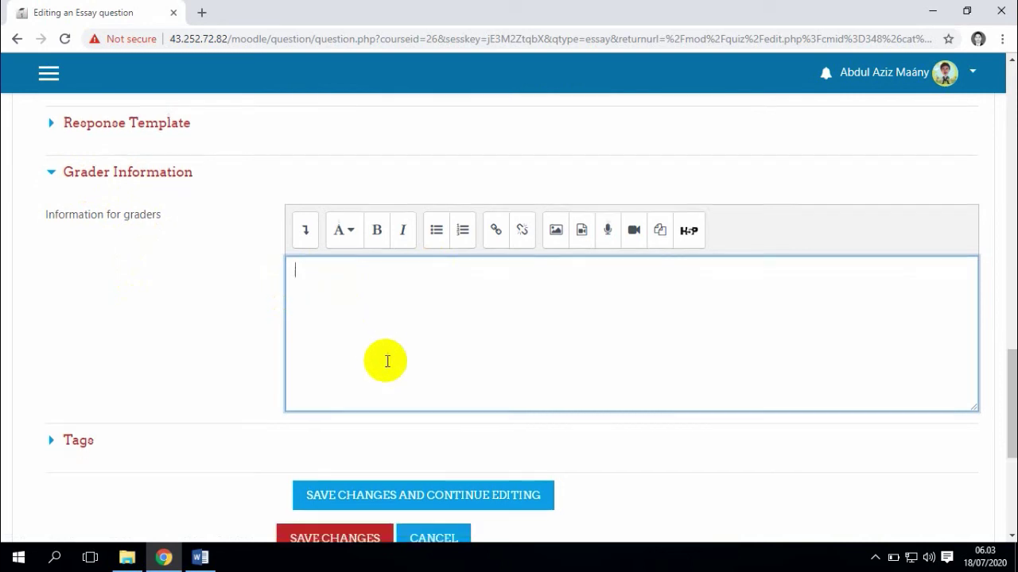
scroll(318, 288, "up", 1)
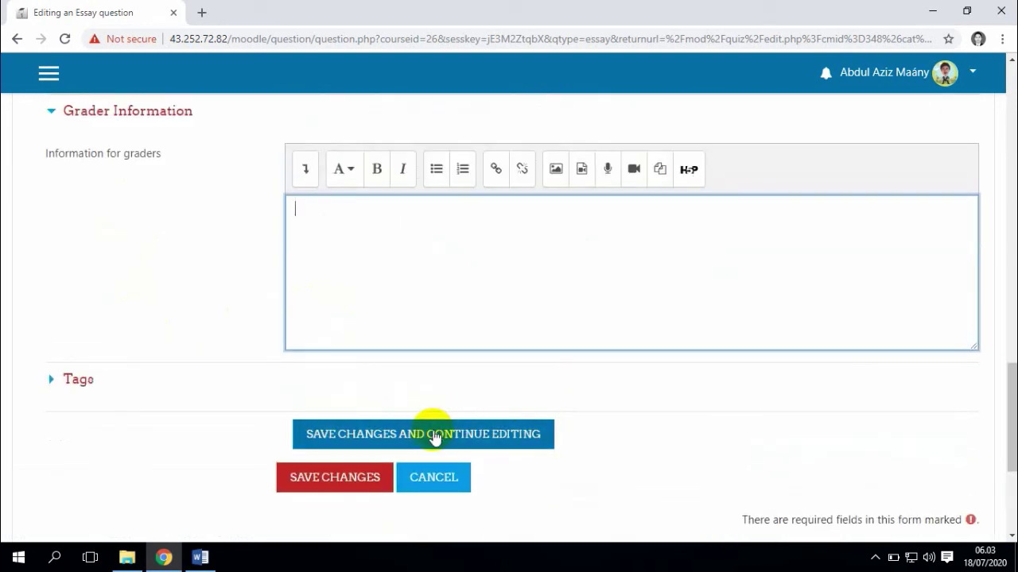
left_click(335, 483)
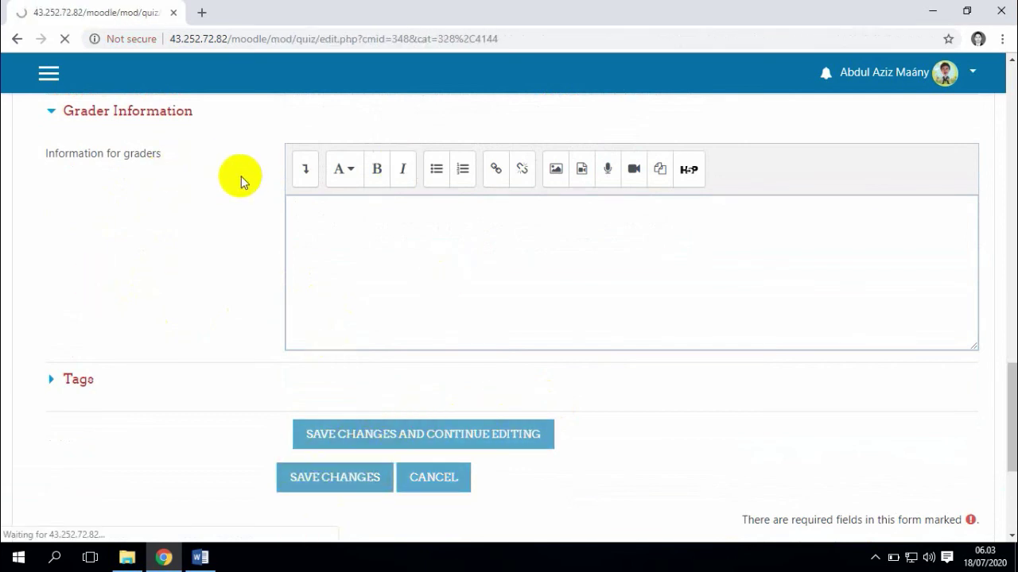
Open a preview of essay question 21 from the quiz's question list.
scroll(411, 334, "down", 2)
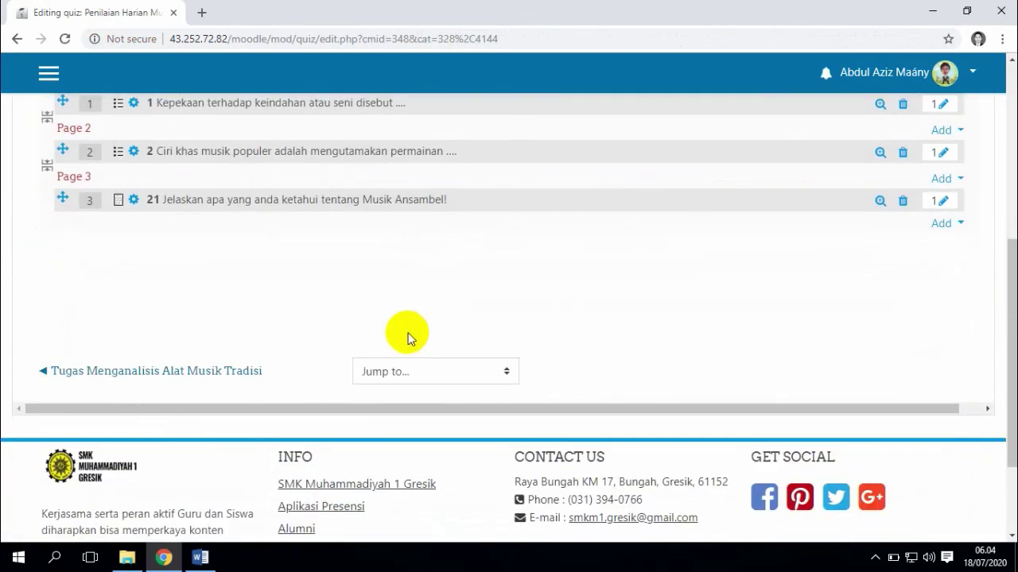
scroll(324, 266, "up", 2)
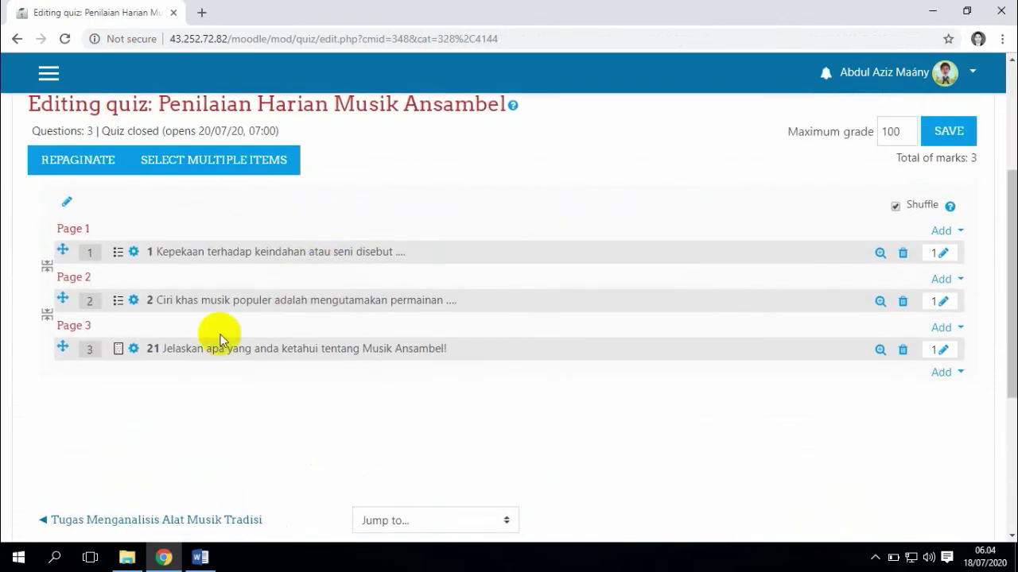
left_click(880, 353)
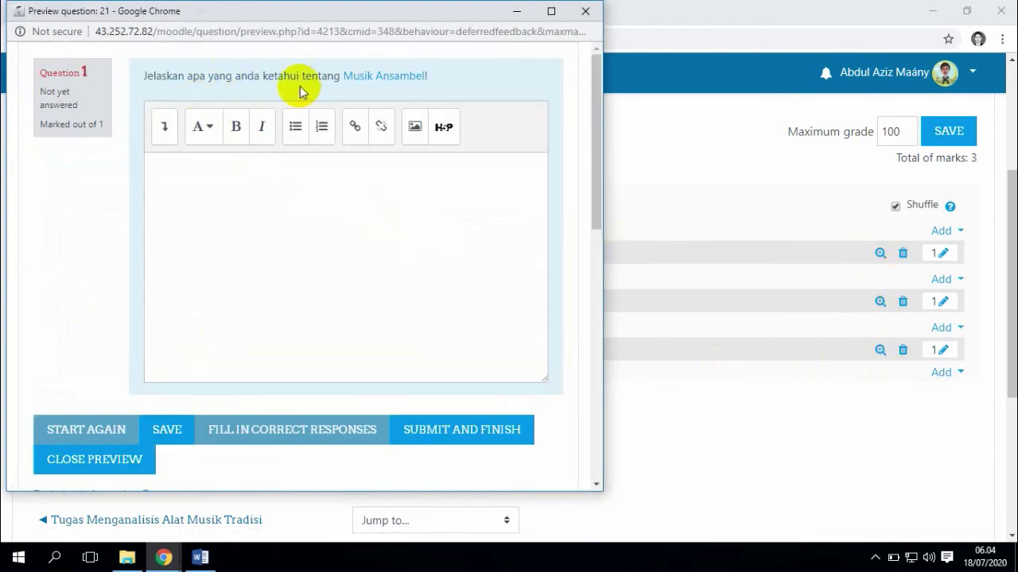
Test the previewed essay's answer box with random filler text, clear it, and close the preview.
left_click(299, 192)
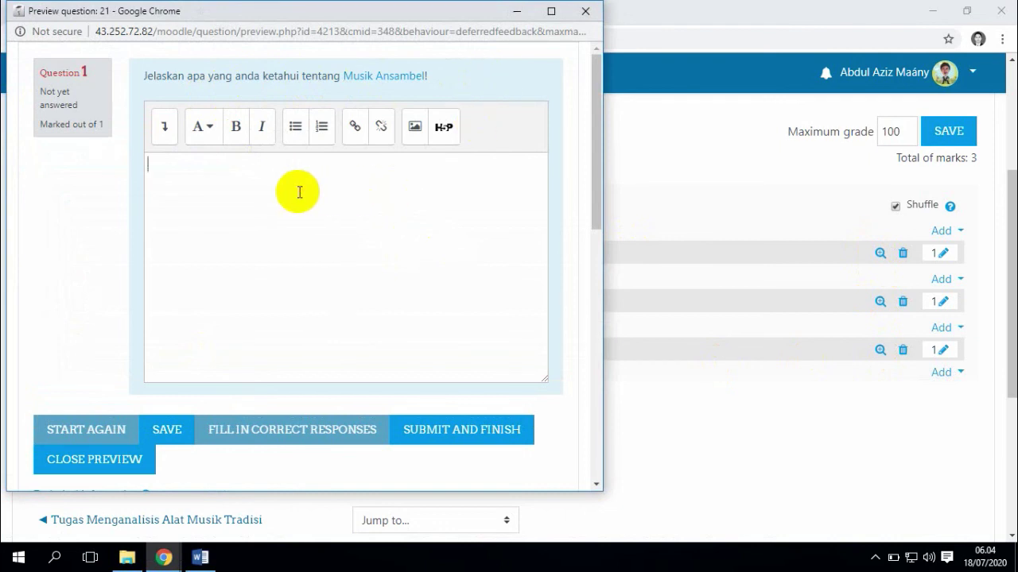
type("fdjhgfskzfbsldnglamglad")
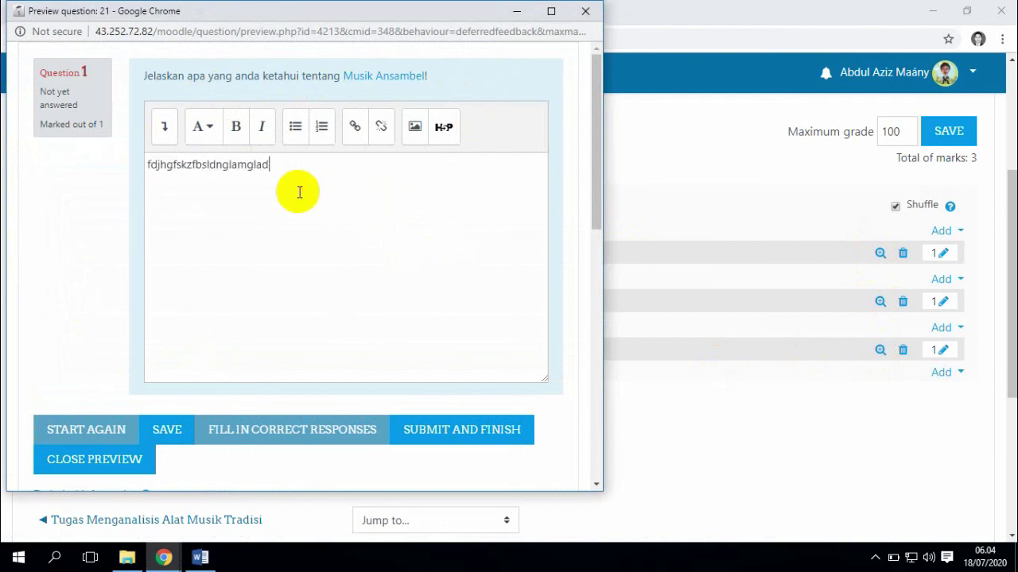
type("sdkj")
key("BackSpace")
key("BackSpace")
key("BackSpace")
key("BackSpace")
key("BackSpace")
key("BackSpace")
key("BackSpace")
key("BackSpace")
key("BackSpace")
key("BackSpace")
key("BackSpace")
key("BackSpace")
key("BackSpace")
key("BackSpace")
key("BackSpace")
key("BackSpace")
key("BackSpace")
key("BackSpace")
key("BackSpace")
key("BackSpace")
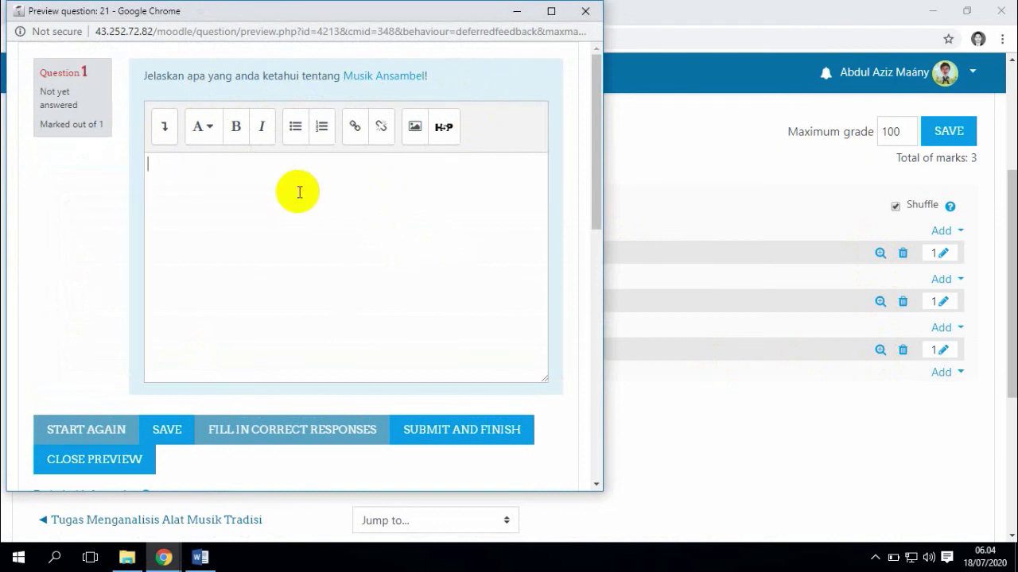
left_click(585, 11)
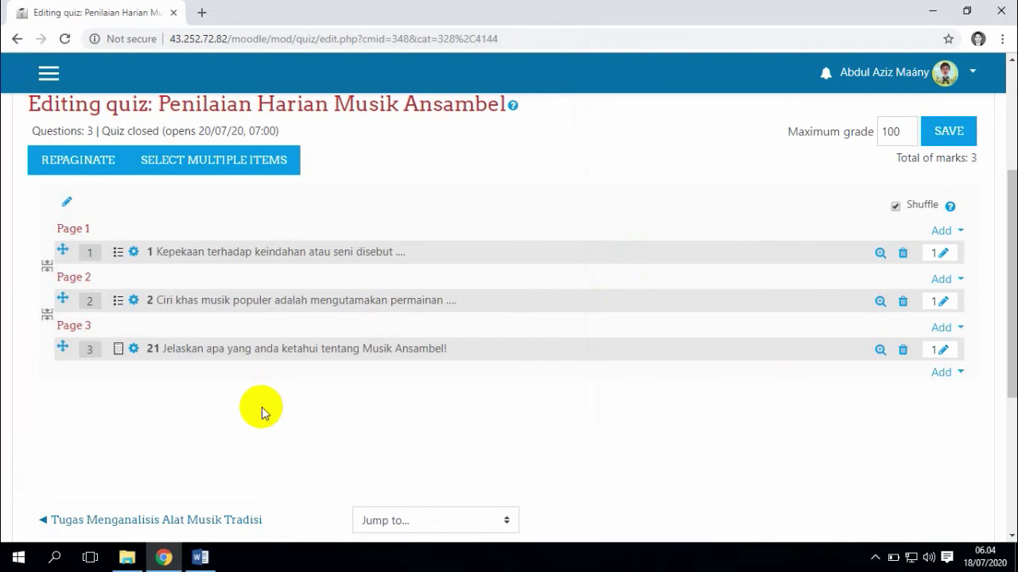
scroll(261, 410, "up", 2)
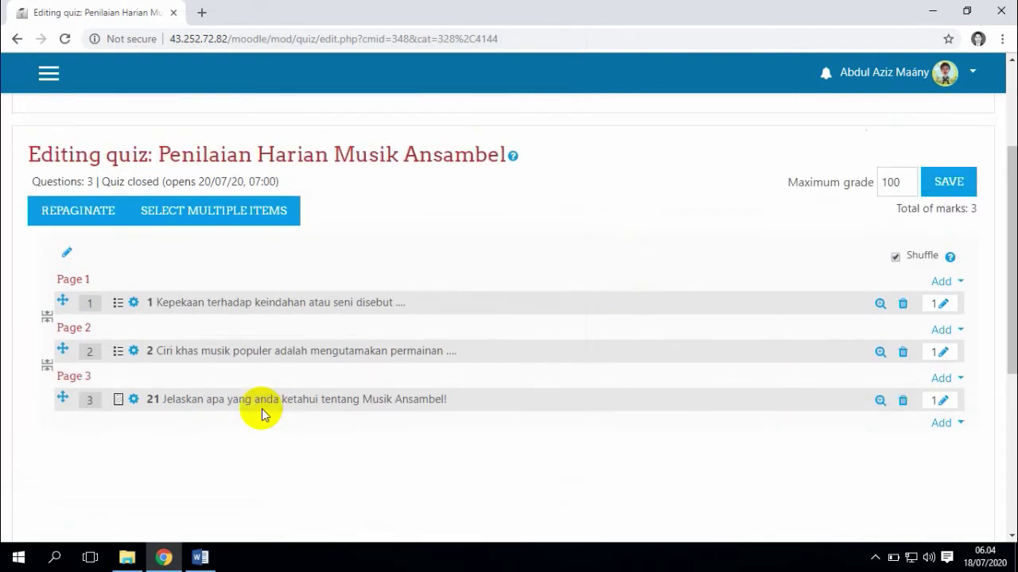